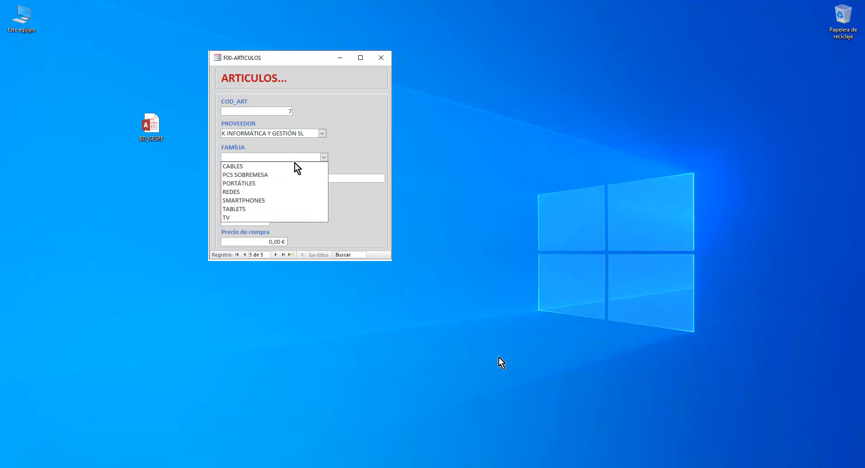
- Set the new article's family to PORTÁTILES in the form and begin its description with HP
left_click(267, 183)
left_click(252, 178)
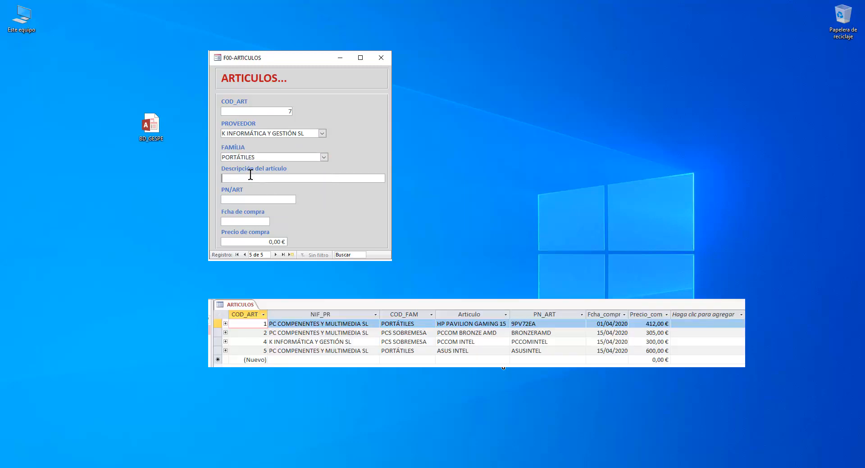
type("HP")
- Add an ARTICULOS table record with supplier K INFORMÁTICA Y GESTIÓN SL and family PORTÁTILES, and extend the form's description to HP PAVILION GAMING
left_click(295, 360)
left_click(375, 361)
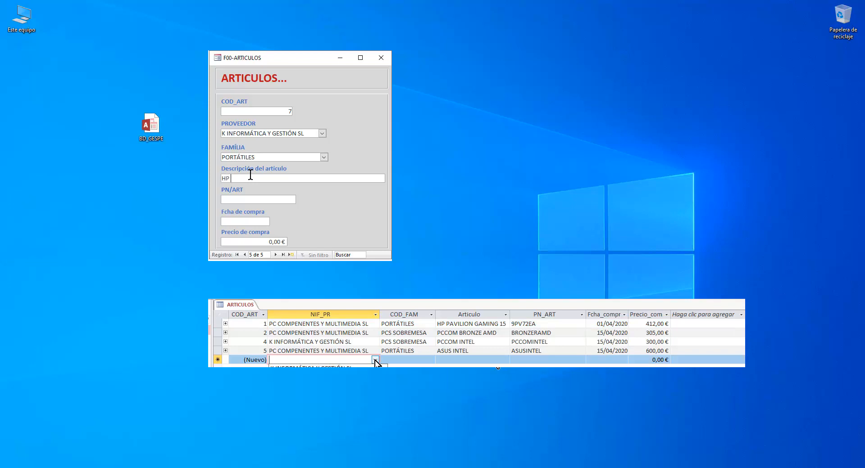
left_click(376, 368)
type("PAVIL")
left_click(395, 360)
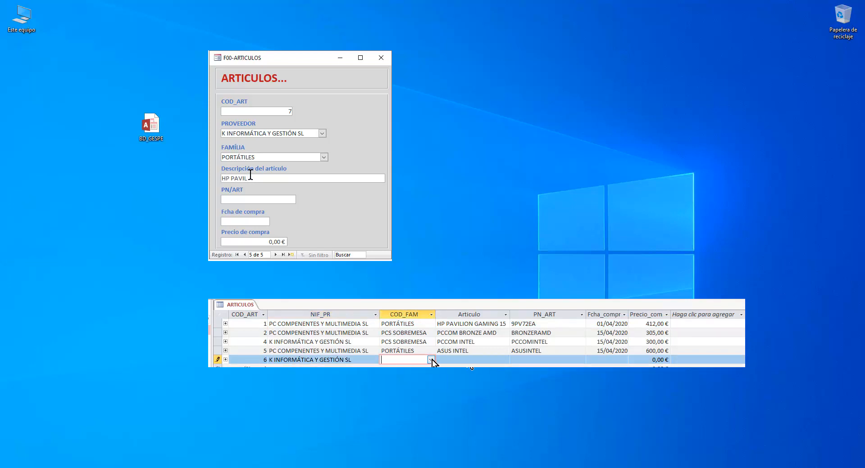
left_click(430, 360)
type("ON GAMING")
left_click(432, 385)
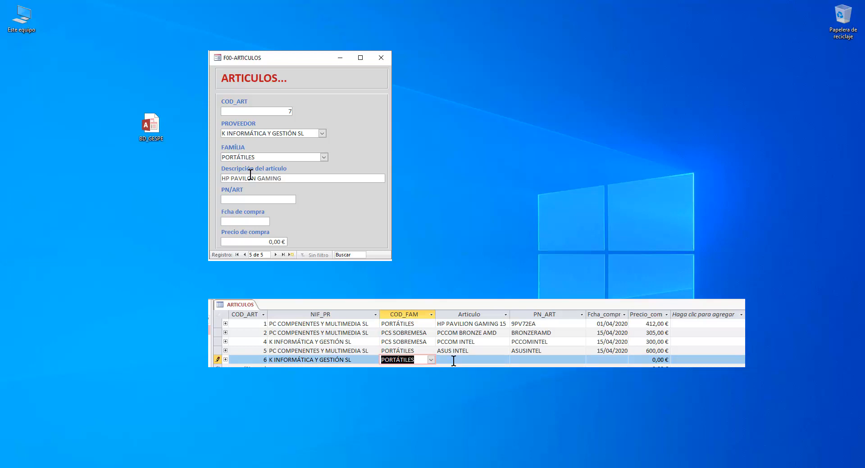
- Complete the form's description with 15, and enter article ASUS INTEL and part number ASUSINTEL in the new table record
left_click(453, 360)
type("15")
key("Tab")
type("AS")
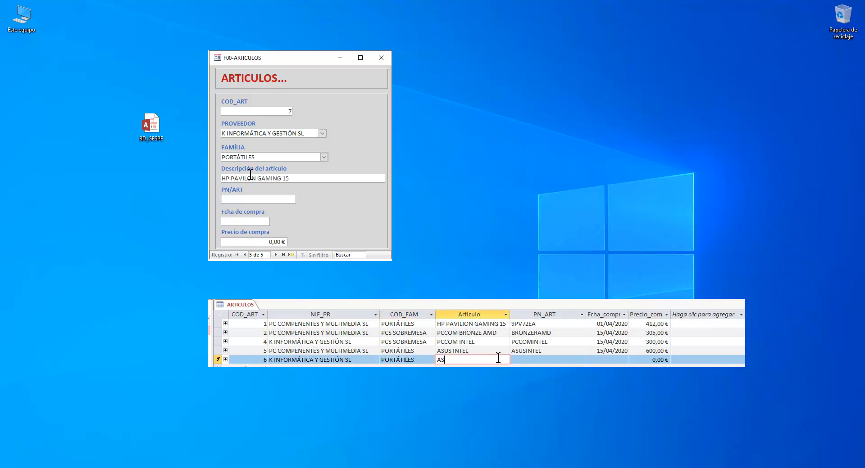
type("US INTEL")
key("Tab")
type("ASUSINTEL")
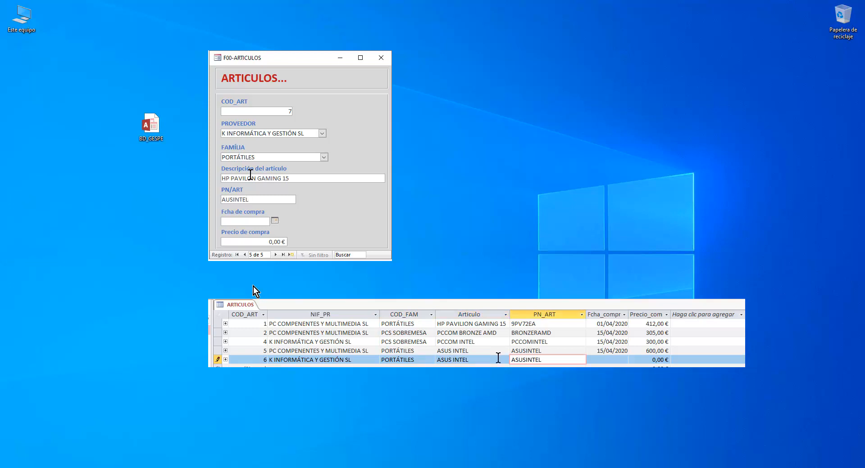
key("Tab")
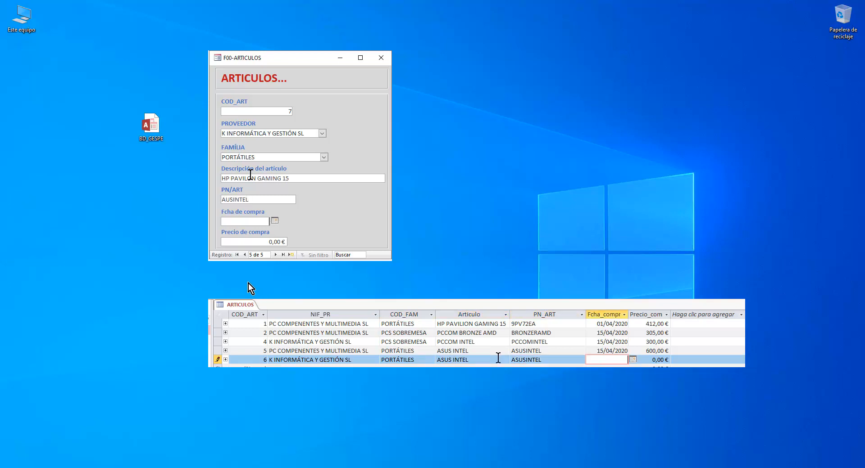
- Enter the purchase date 04/06/2020 in the form, and the date 07/06/2020 and price 600 in the new table record
type("04-06-2020")
key("Tab")
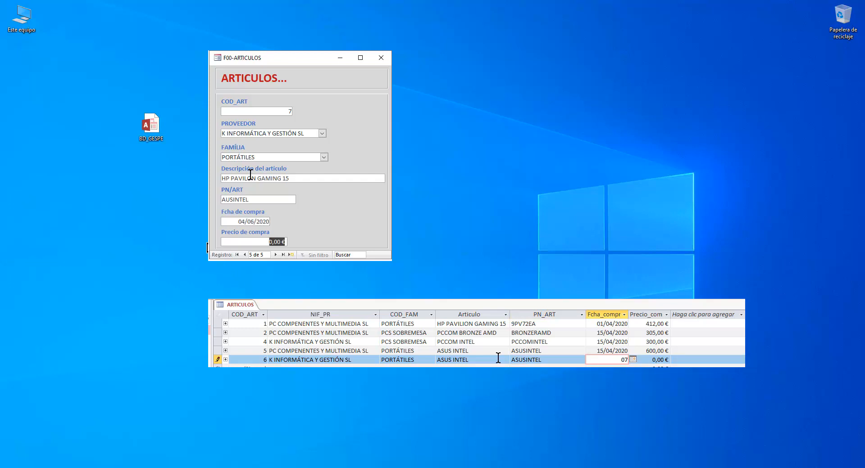
type("/06/2020")
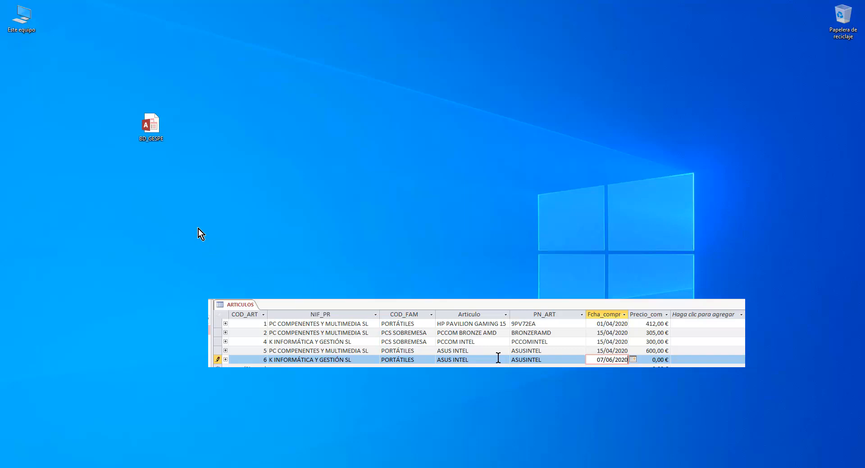
key("Tab")
type("600")
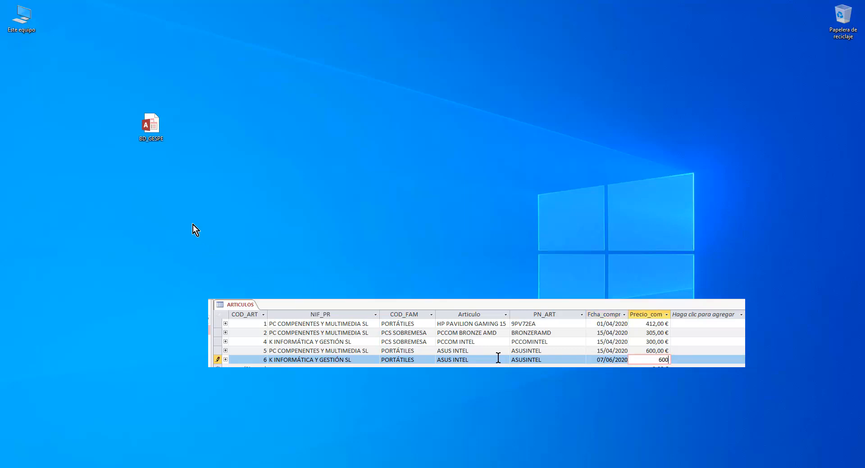
key("Tab")
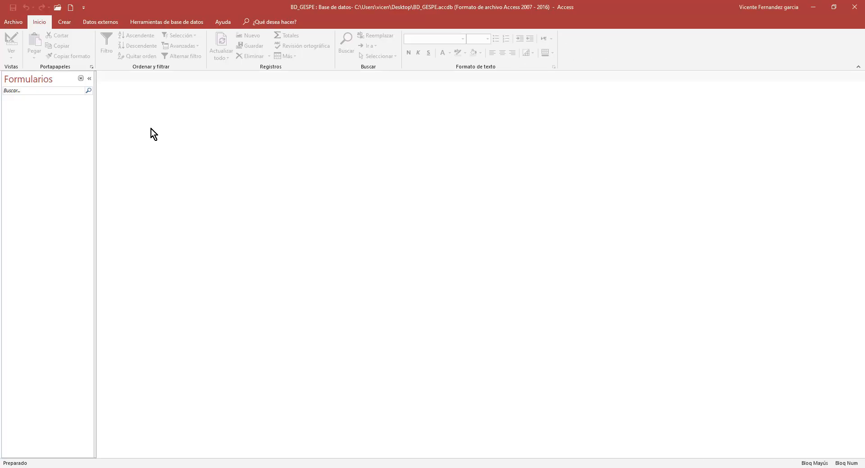
- Start the form wizard in the BD_GESPE database and include all fields of the CLIENTES table
left_click(65, 22)
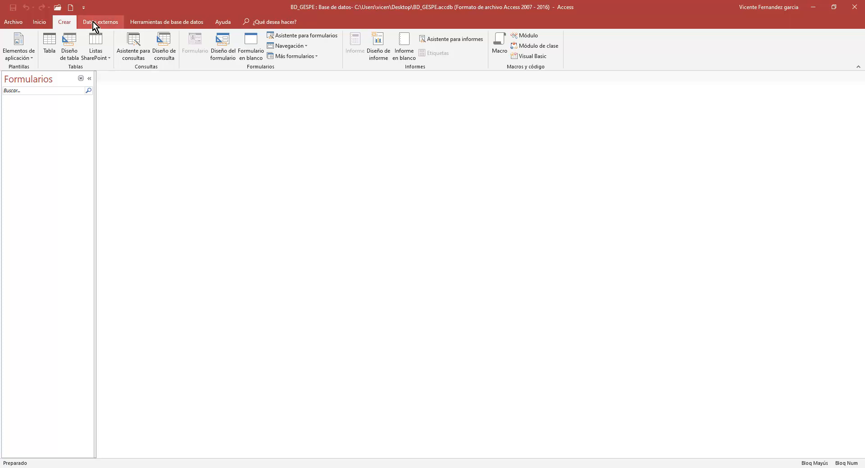
left_click(305, 35)
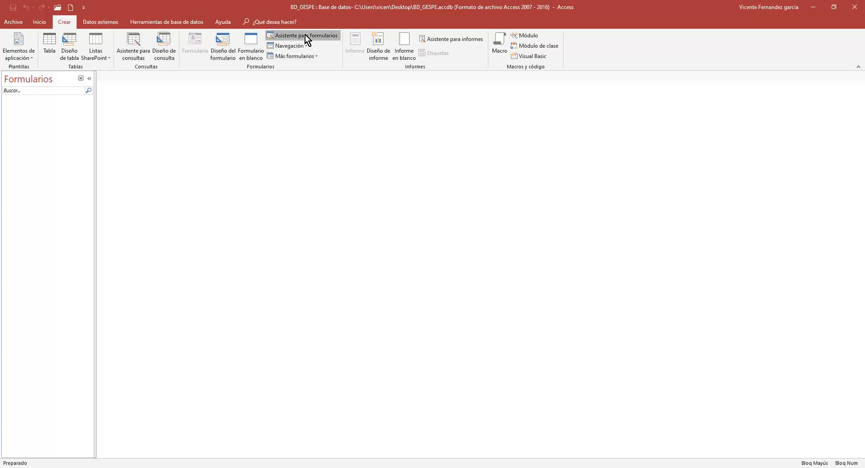
left_click_drag(380, 106, 217, 128)
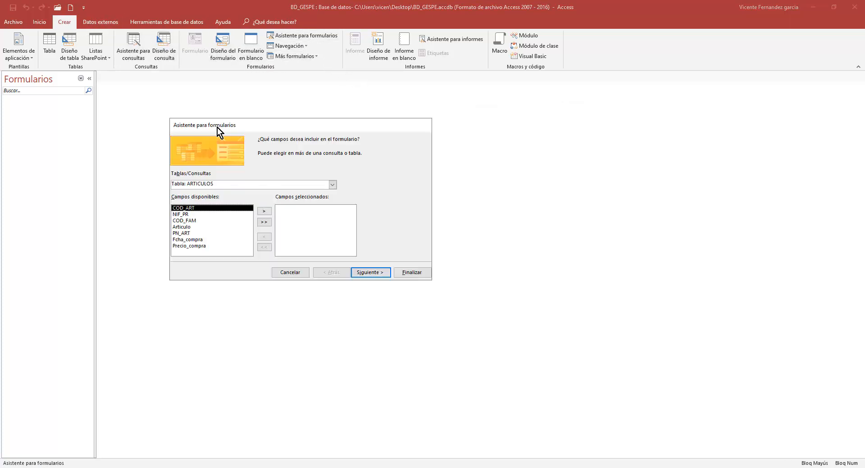
left_click(333, 184)
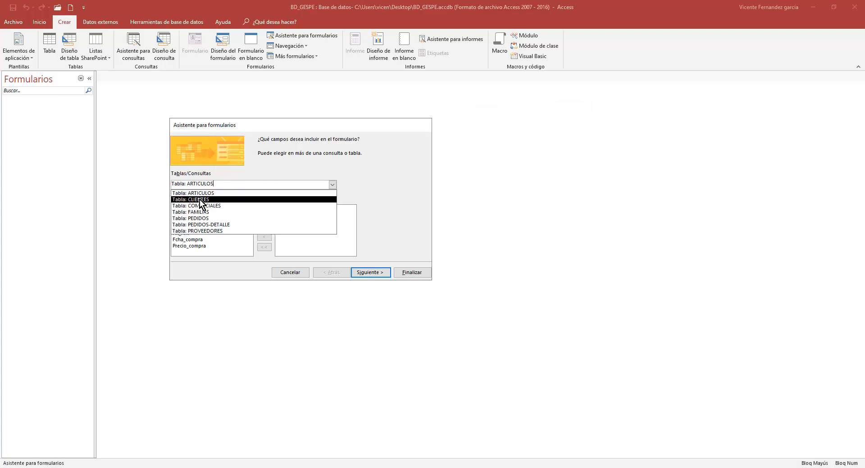
left_click(200, 200)
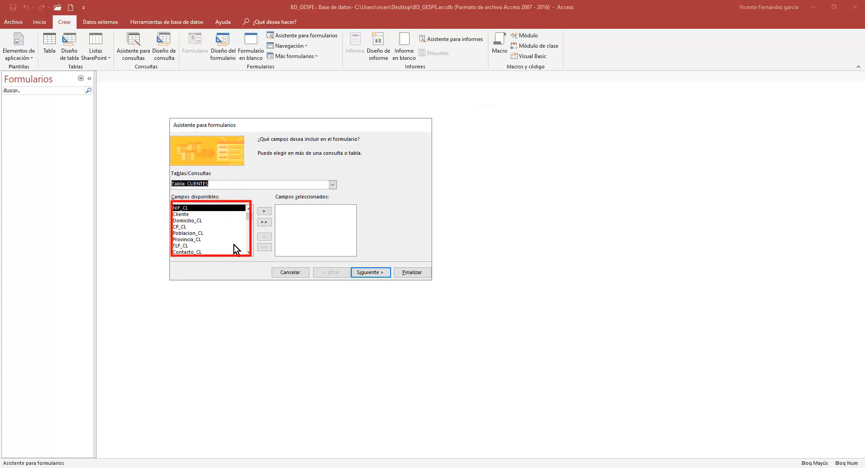
left_click(264, 222)
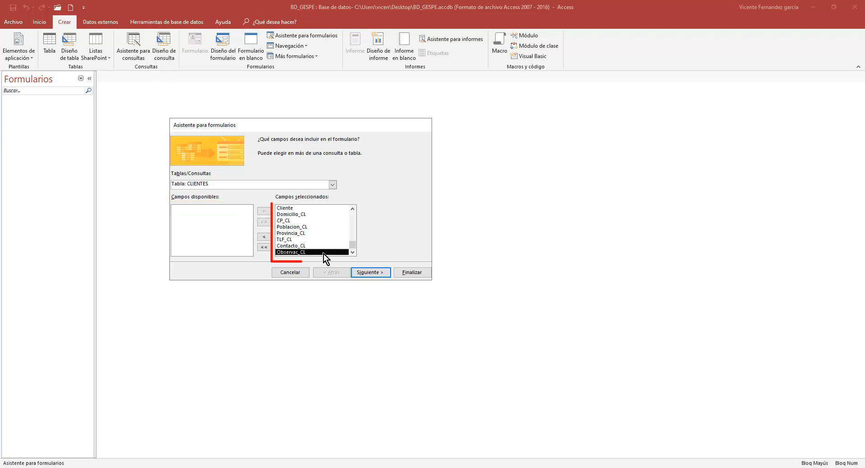
- Give the form the Justificado layout, title it F00-CLIENTES, and finish the wizard
left_click(375, 274)
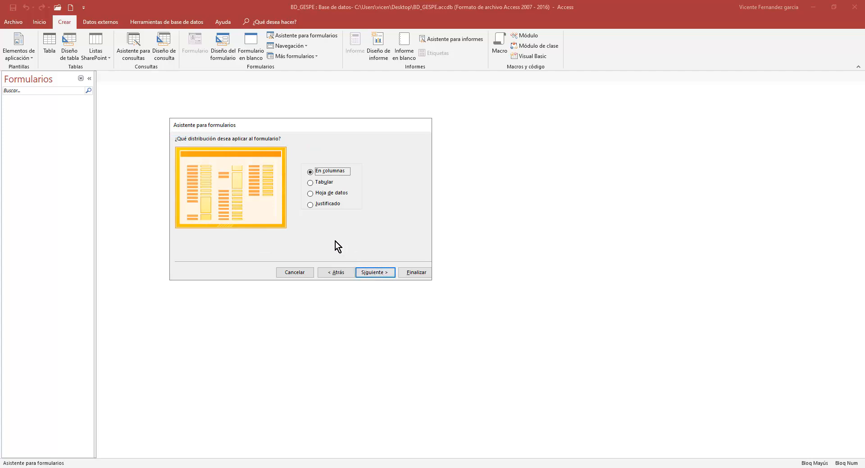
left_click(311, 207)
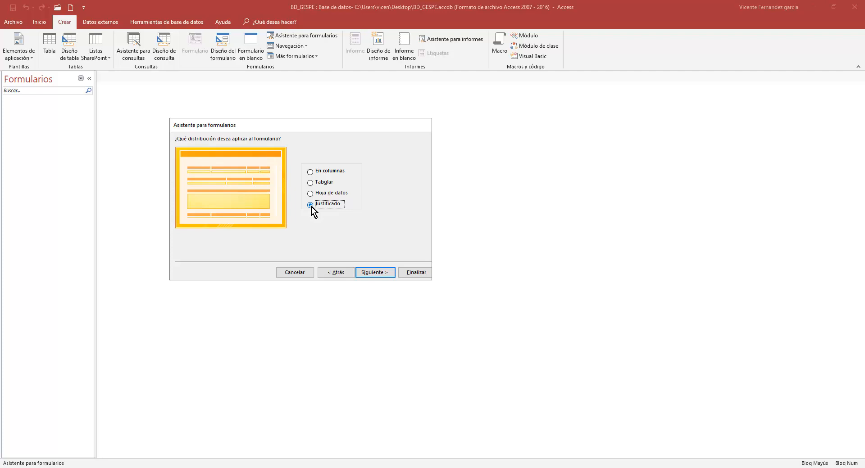
left_click(374, 272)
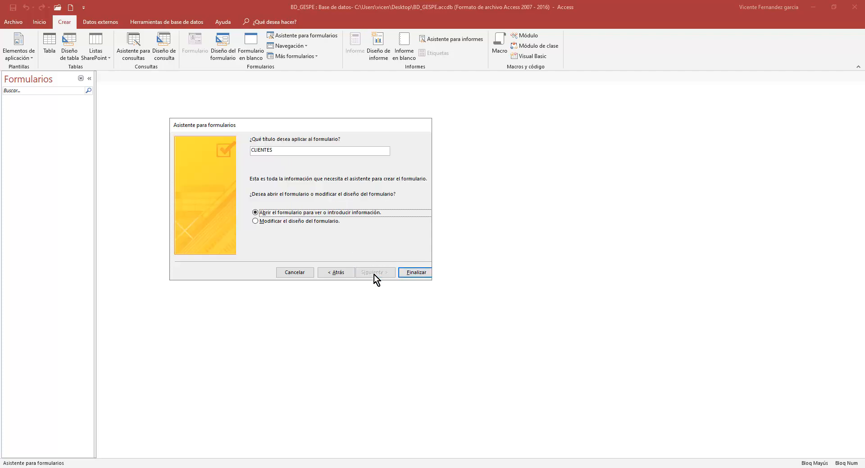
left_click(253, 151)
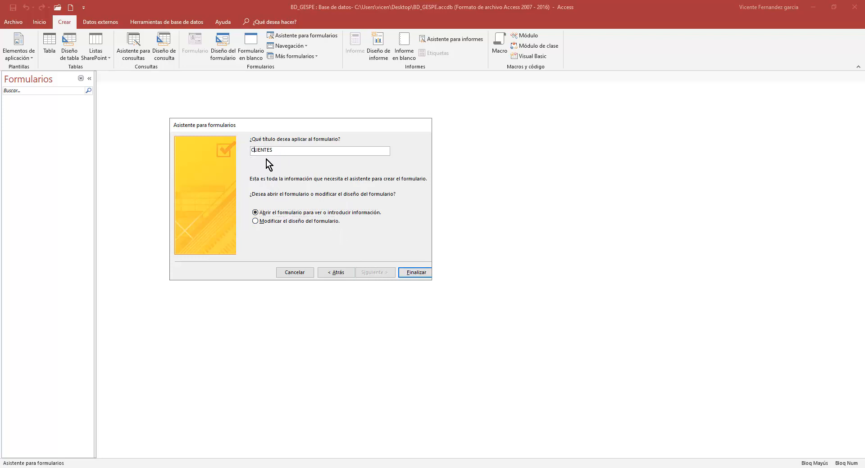
type("F00-")
left_click(416, 273)
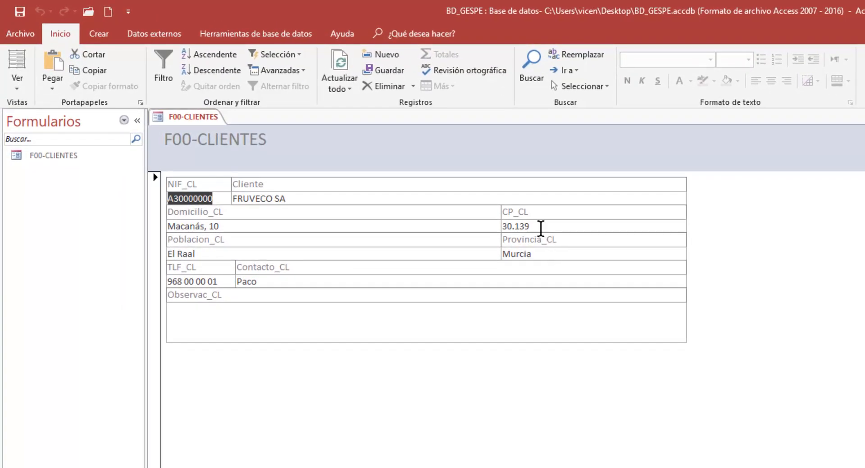
- Check the postal code and province values in the F00-CLIENTES form, and switch the form to Design view
left_click_drag(540, 227, 482, 224)
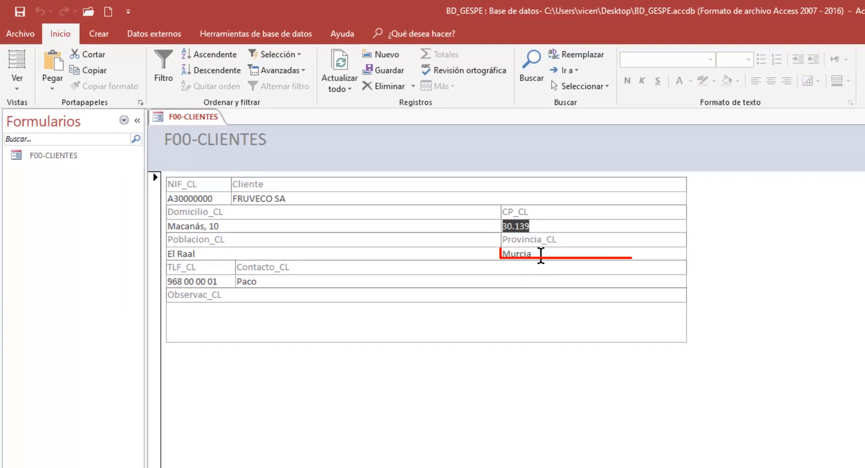
left_click_drag(539, 255, 500, 255)
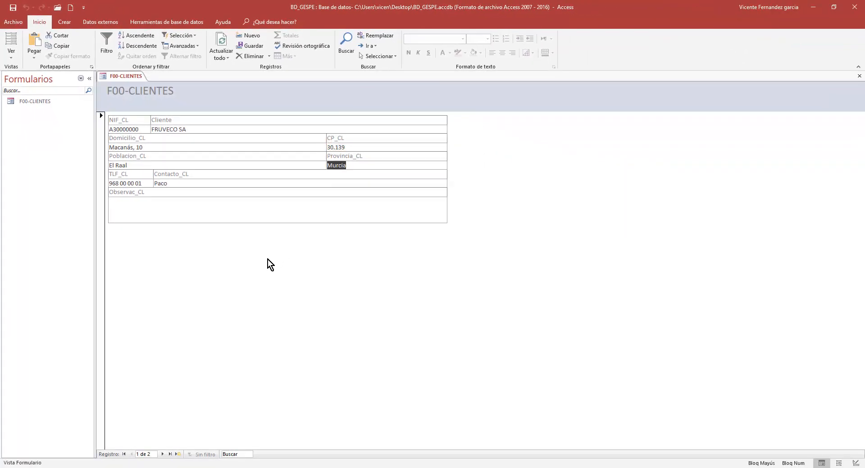
right_click(205, 257)
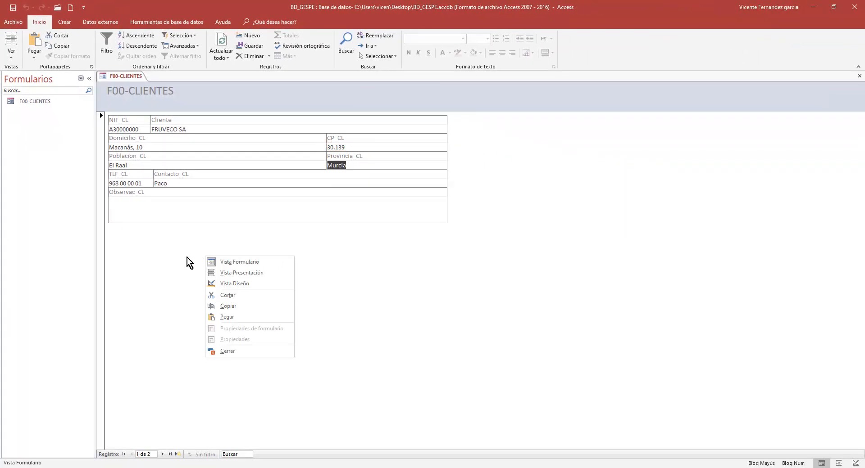
left_click(231, 283)
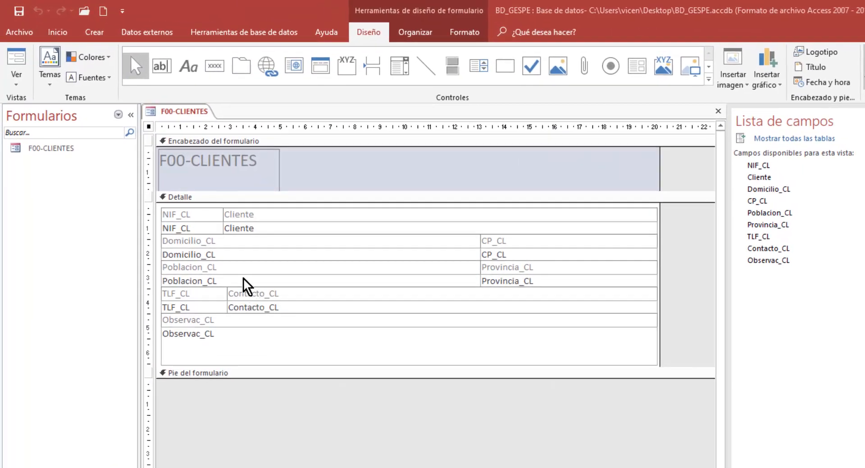
- Make all field labels in the form's Detalle section bold with a blue theme font colour
left_click(205, 215)
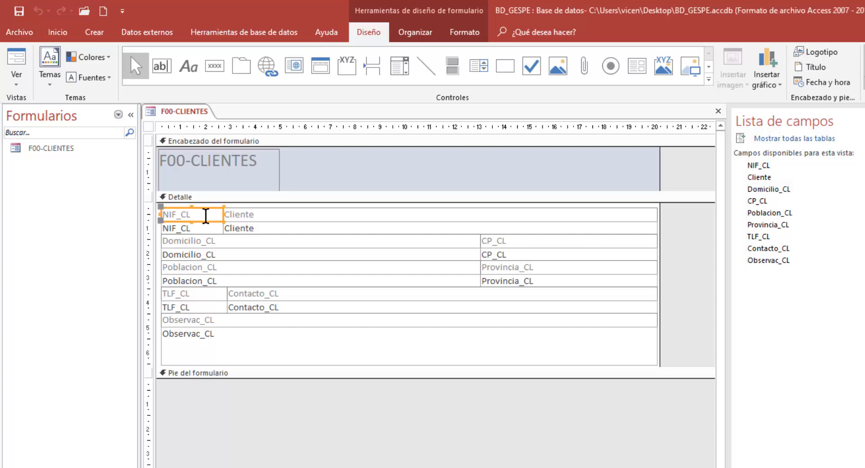
left_click(251, 216, "shift")
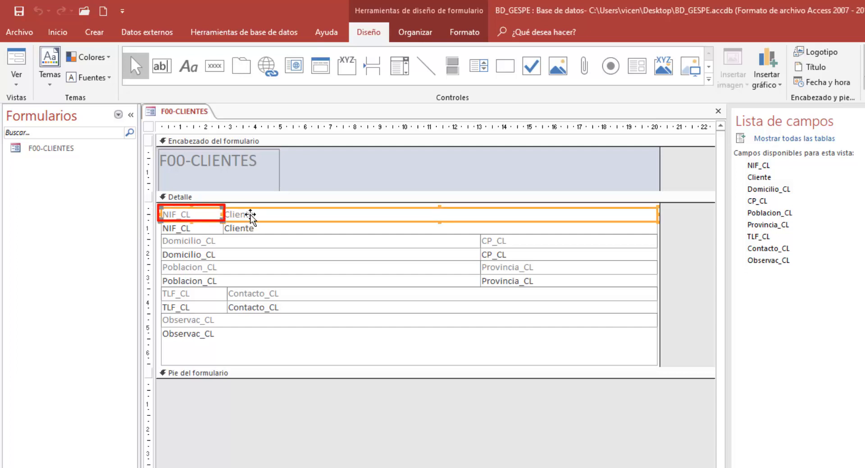
left_click(206, 245, "shift")
left_click(505, 243, "shift")
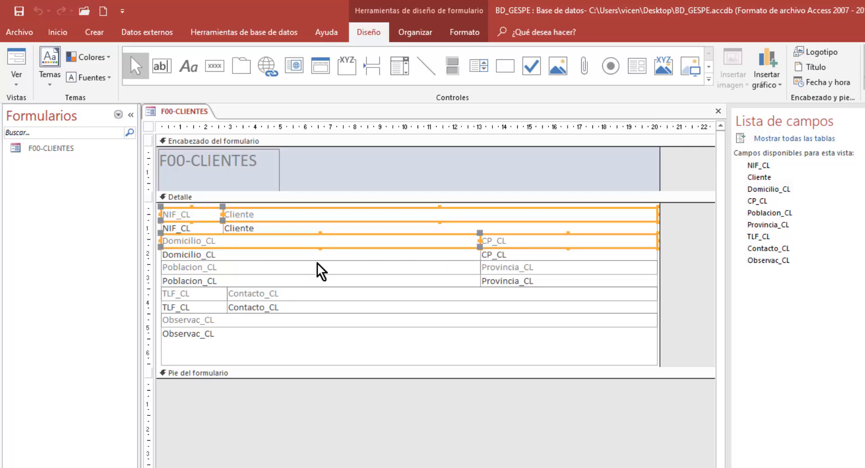
left_click(238, 268, "shift")
left_click(518, 268, "shift")
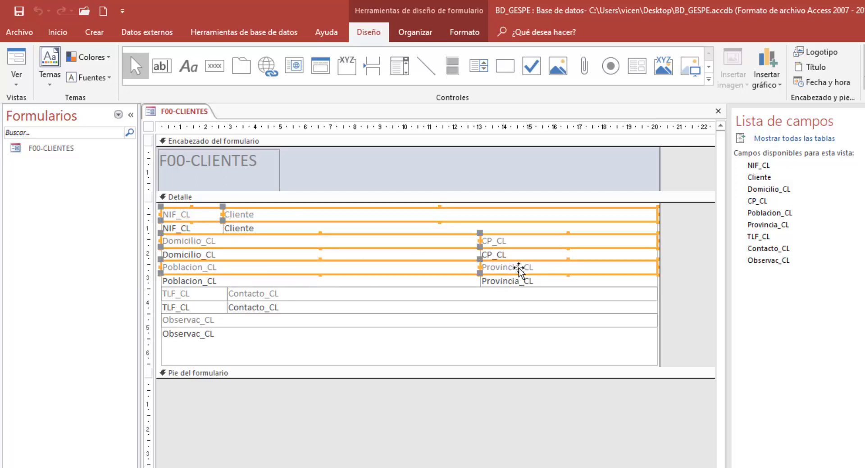
left_click(218, 295, "shift")
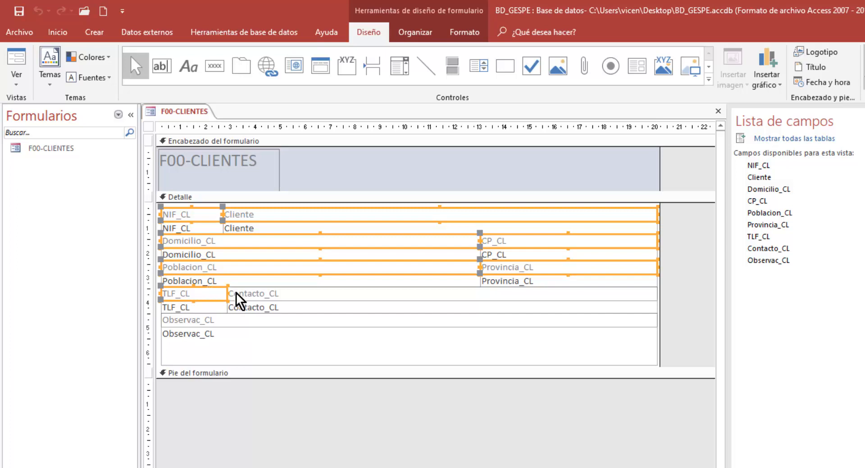
left_click(272, 297, "shift")
left_click(220, 321, "shift")
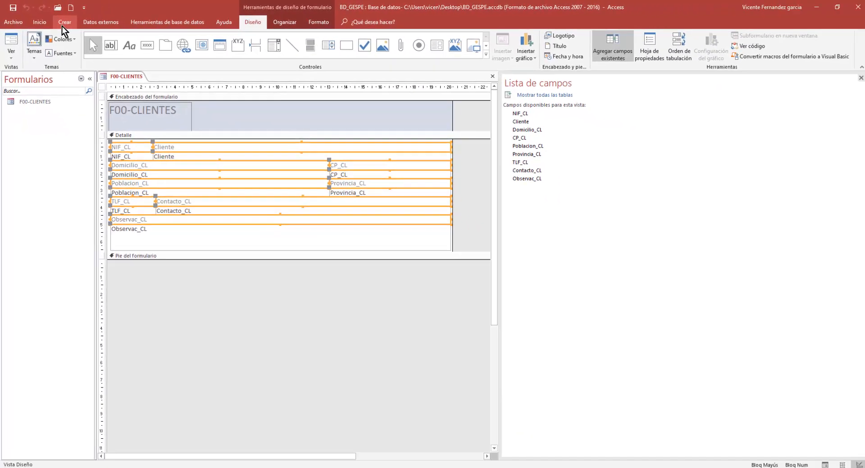
left_click(41, 23)
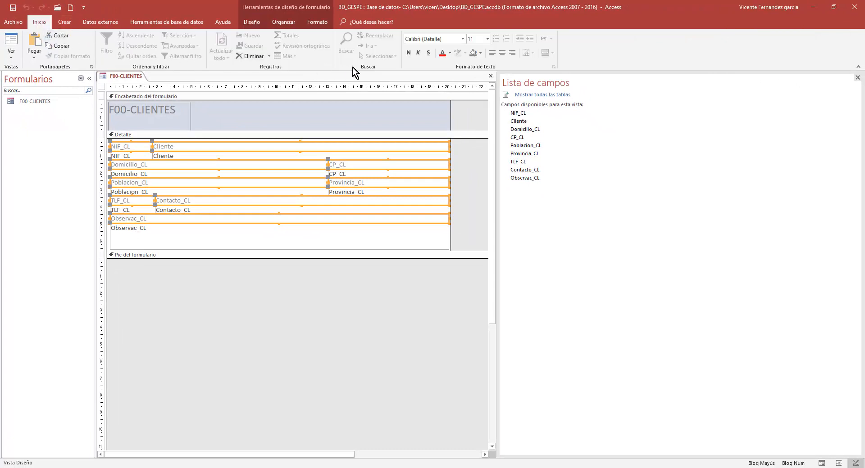
left_click(408, 53)
left_click(450, 53)
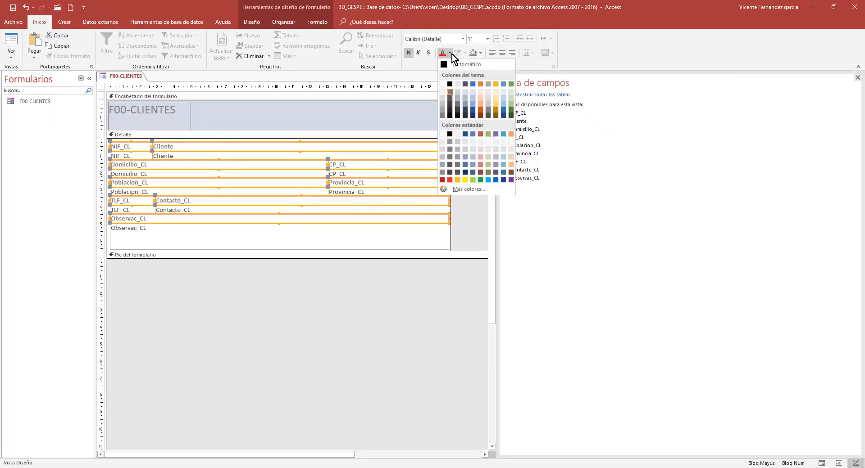
left_click(473, 85)
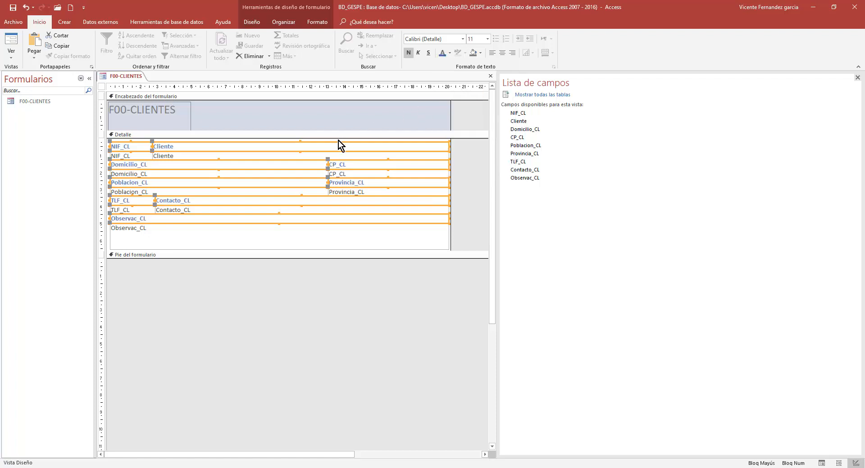
- Shrink the field labels in the Detalle section to fit their text, and change the NIF_CL label to NIF
double_click(452, 183)
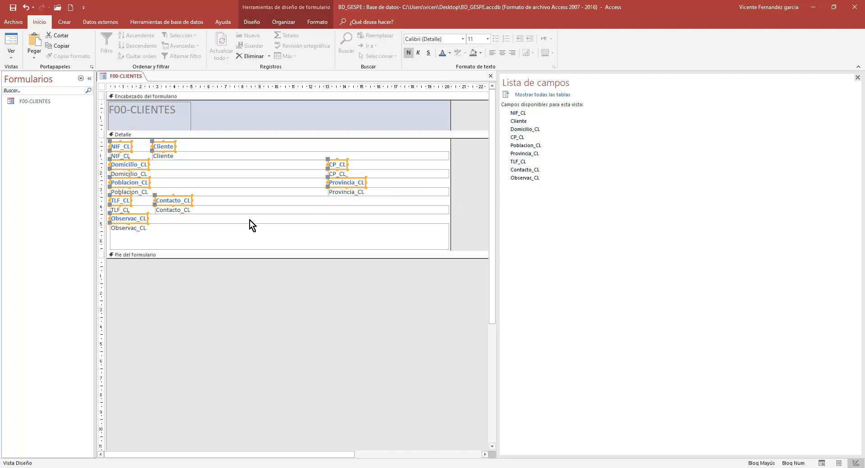
left_click(140, 147)
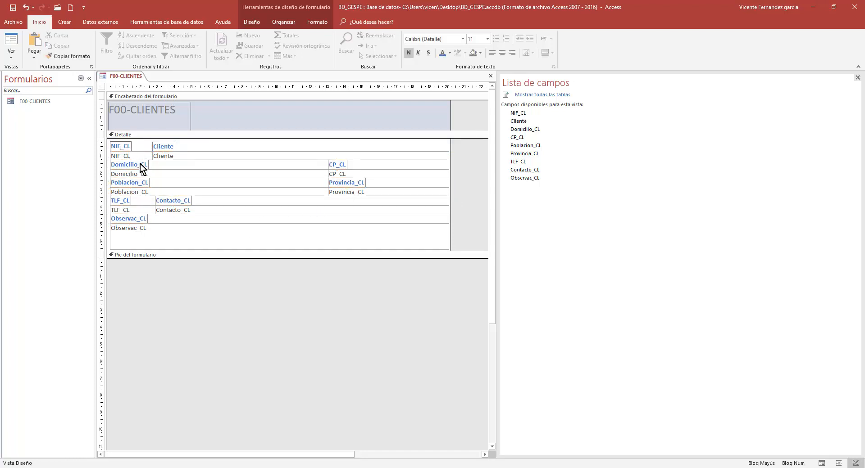
key("Delete")
key("Return")
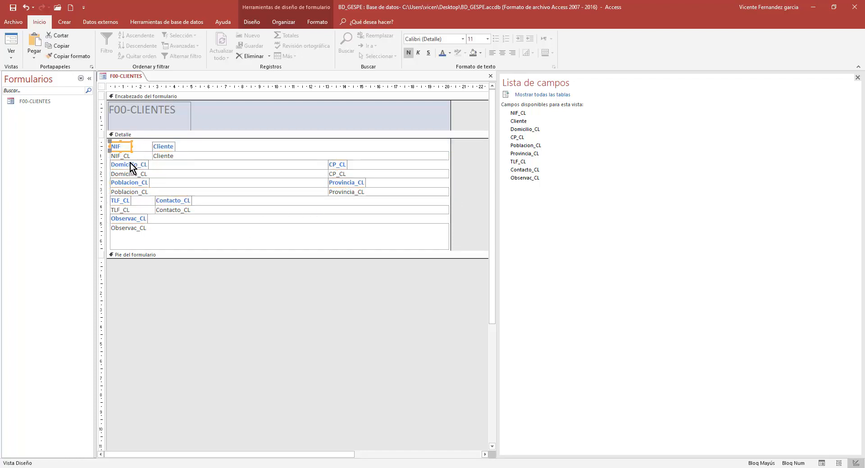
- Remove the _CL suffix from the Domicilio and CP labels
left_click(137, 165)
left_click(138, 165)
key("Delete")
key("Delete")
key("Delete")
left_click(154, 166)
left_click(337, 164)
left_click(337, 165)
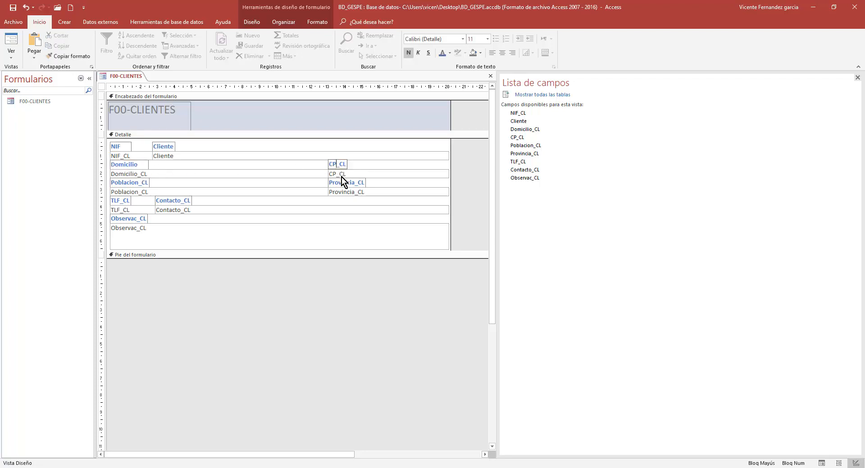
key("Delete")
key("Delete")
key("Delete")
- Remove the _CL suffix from the Provincia and Poblacion labels
left_click(347, 182)
left_click(355, 183)
key("Delete")
key("Delete")
key("Delete")
left_click(141, 184)
left_click(141, 184)
key("Delete")
- Remove the _CL suffix from the TLF and Contacto labels
left_click(122, 201)
left_click(124, 201)
left_click(176, 202)
left_click(181, 201)
key("Delete")
key("Delete")
key("Delete")
- Change the Observac_CL label's text to Observaciones
left_click(138, 219)
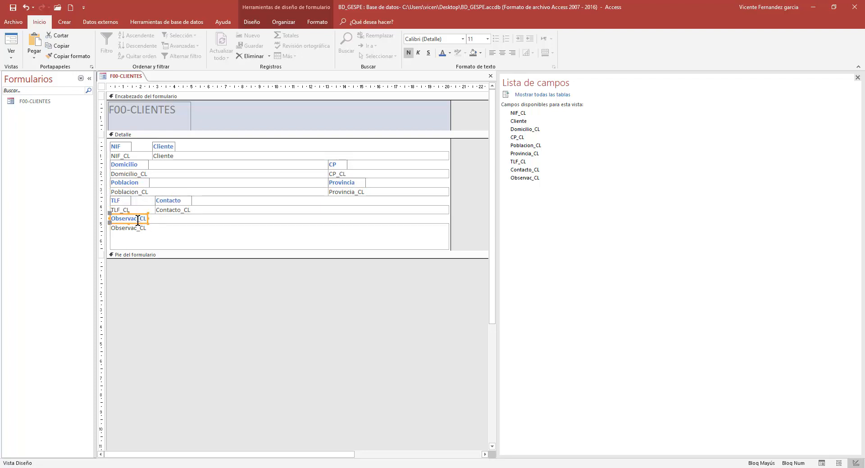
left_click(137, 219)
key("Delete")
key("Delete")
key("Delete")
key("Caps_Lock")
type("iones")
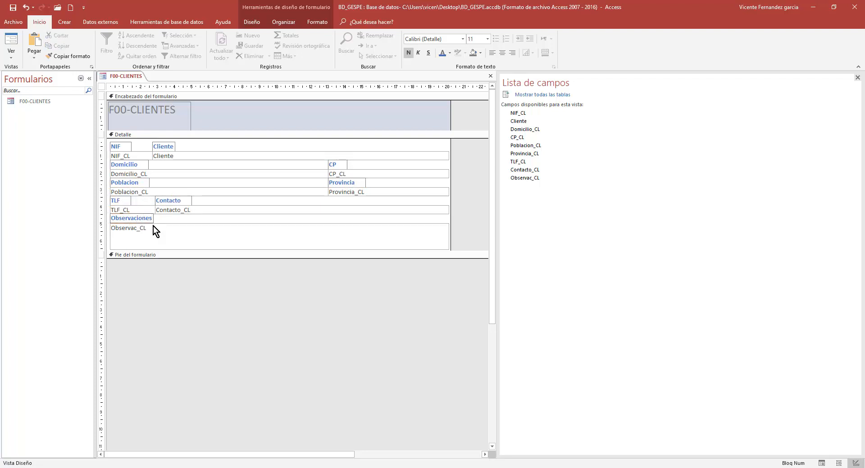
key("Return")
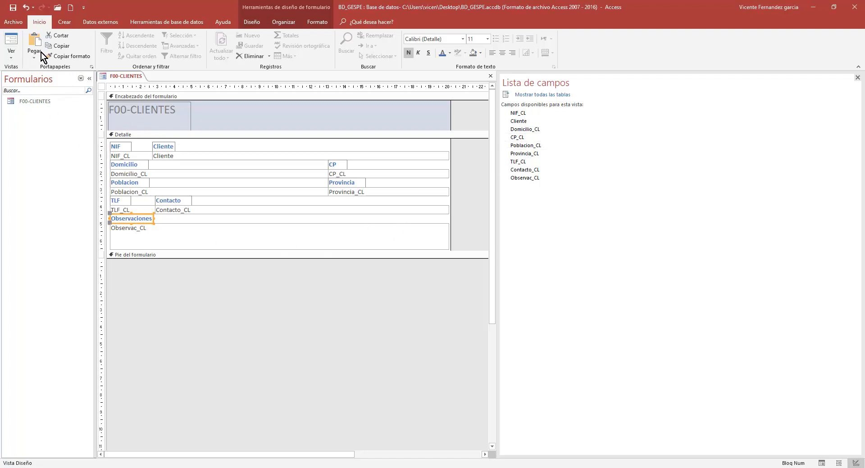
- Check the edited labels in Form view and return the form to Design view
left_click(11, 43)
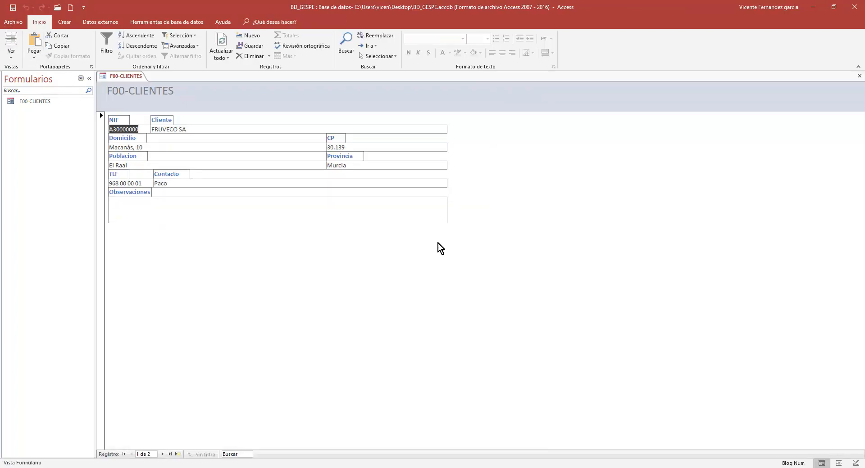
right_click(223, 92)
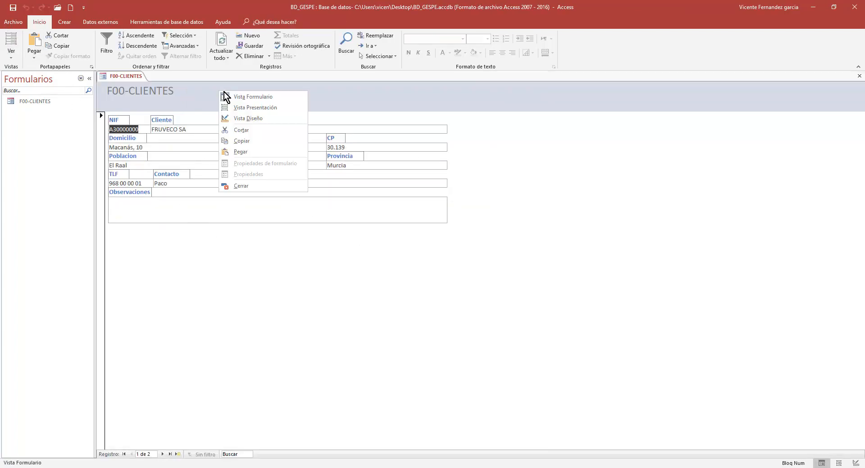
left_click(242, 115)
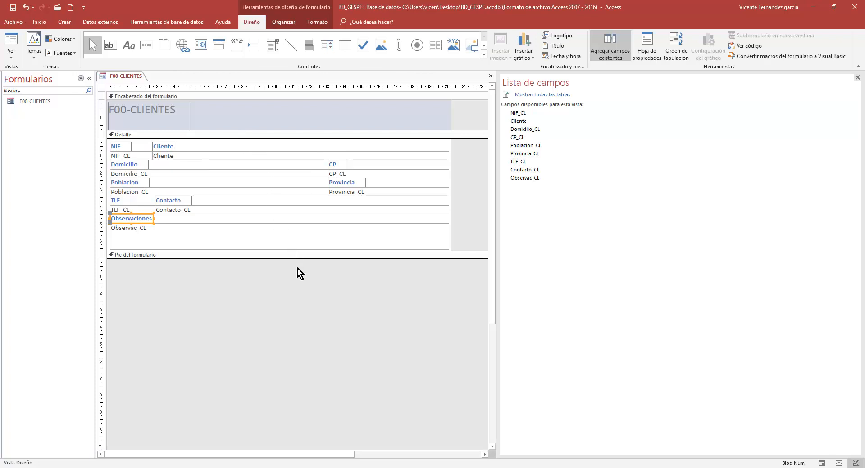
- Extend the Detalle section to about 12 cm high and move the Observaciones label and text box down near its lower end
left_click_drag(286, 251, 286, 341)
left_click(135, 268)
left_click_drag(134, 268, 143, 225)
key("Down")
key("Down")
key("Down")
key("Down")
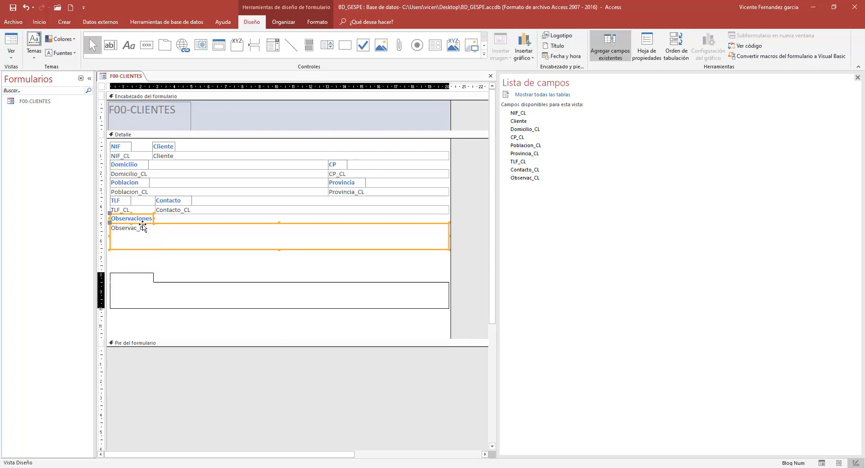
key("Down")
key("Down")
key("Down")
key("Down")
key("Down")
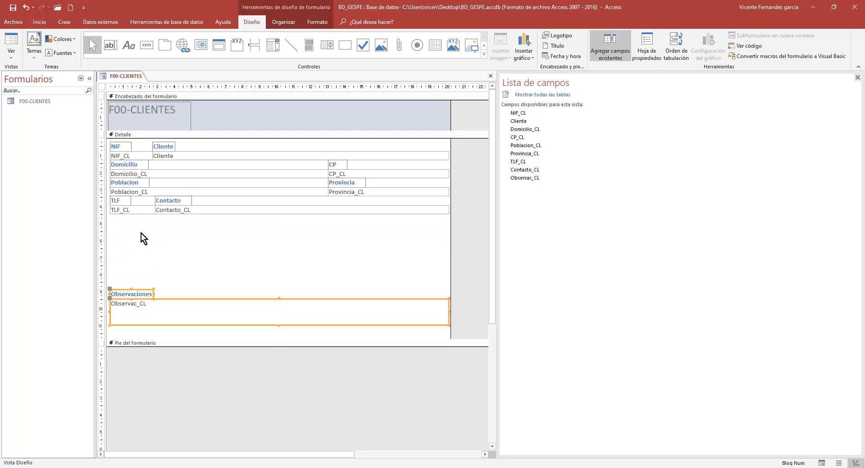
- Move the Contacto field to just above Observaciones, aligned at the left margin, and the TLF field to just above Contacto
left_click_drag(167, 228, 138, 290)
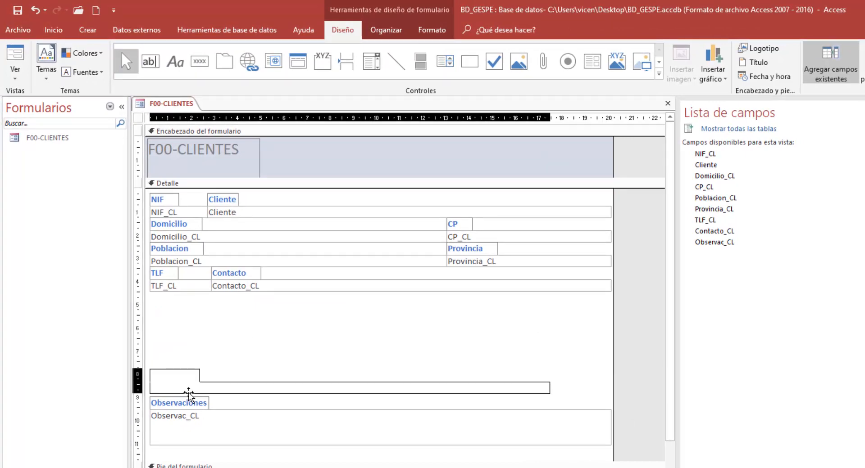
left_click_drag(188, 394, 190, 393)
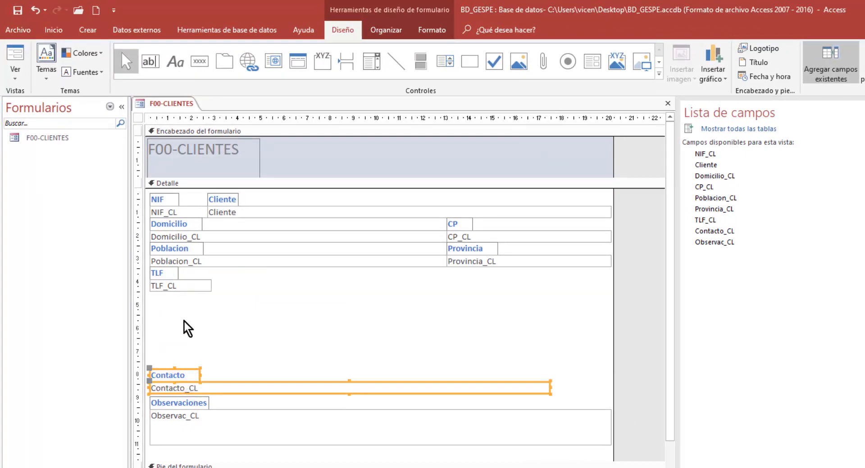
left_click_drag(174, 315, 192, 332)
left_click_drag(170, 294, 242, 247)
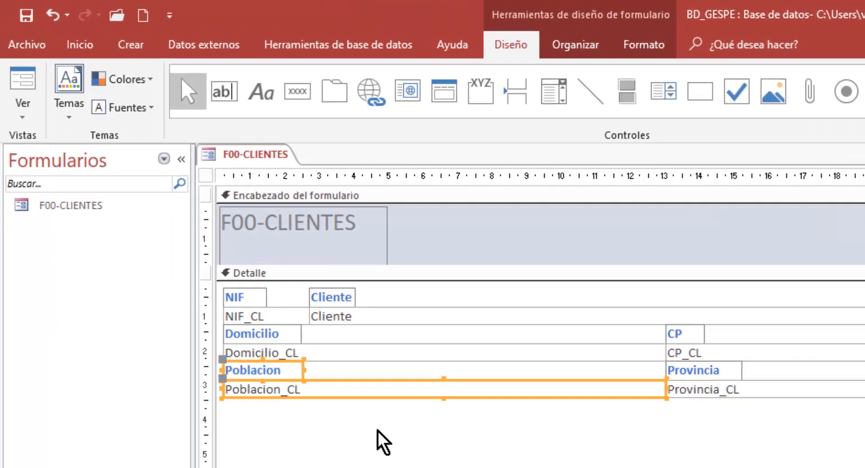
- Narrow the Poblacion_CL text box to about 6.7 cm and place the Provincia field beside it, narrowed to about 5 cm
left_click(466, 402)
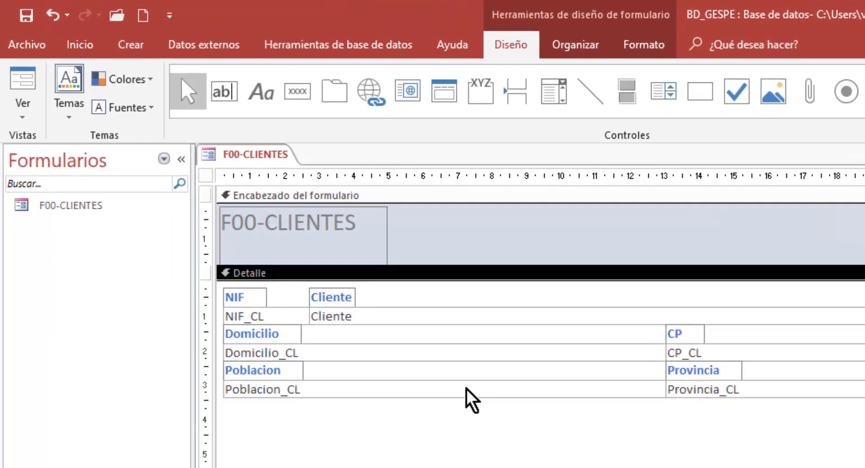
mouse_move(472, 390)
left_mouse_down()
mouse_move(539, 401)
mouse_move(634, 398)
left_mouse_up()
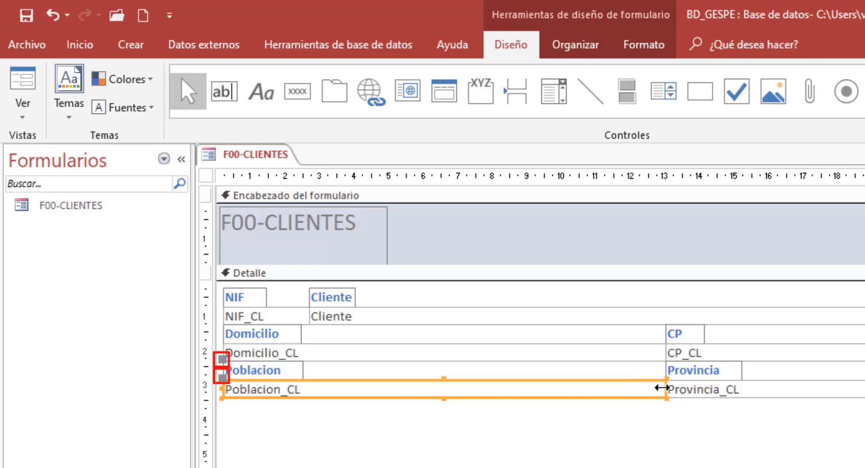
left_click_drag(661, 388, 457, 390)
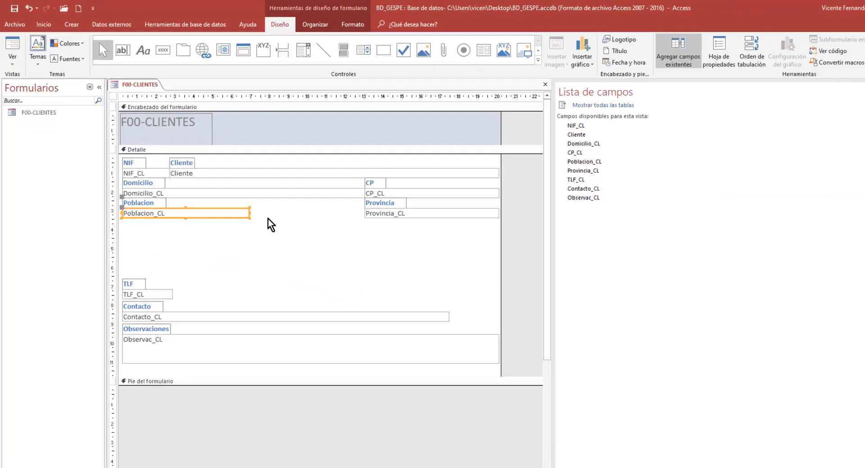
left_click_drag(397, 215, 262, 192)
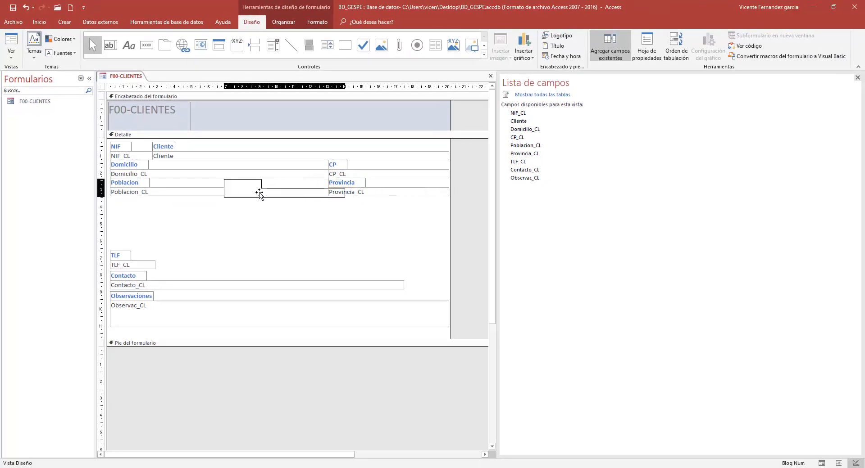
left_click(310, 198)
left_click(348, 191)
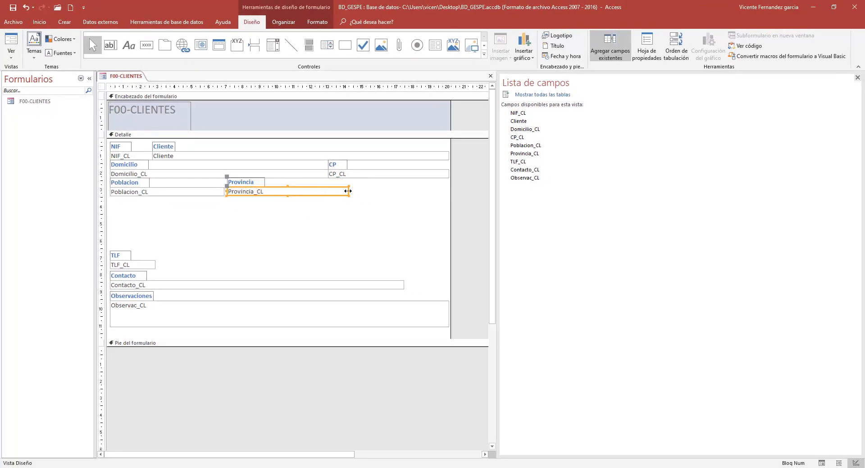
left_click_drag(348, 191, 311, 191)
- Move the Poblacion and Provincia fields down above TLF, and place the CP field under Domicilio, narrowed to about 2.2 cm
left_click_drag(179, 219, 198, 239)
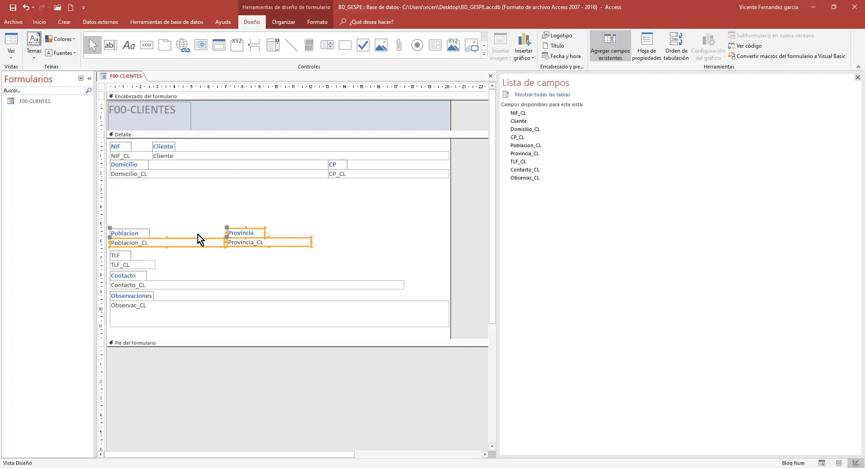
left_click_drag(350, 173, 132, 193)
left_click(180, 187)
left_click(232, 194)
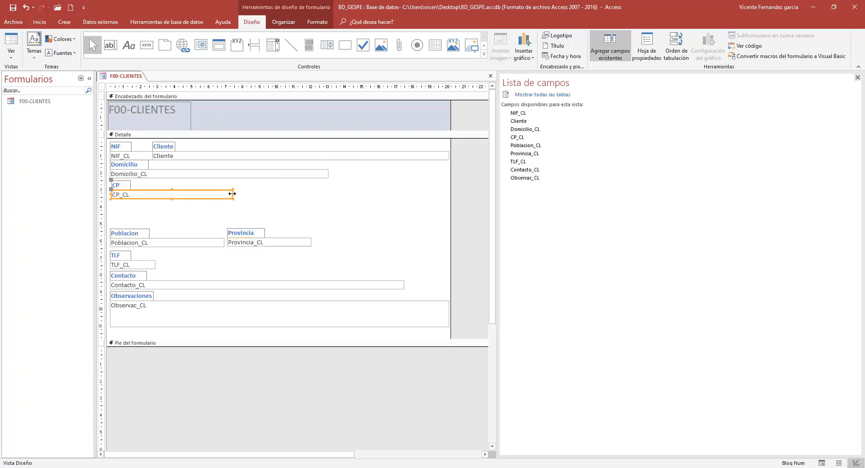
left_click_drag(232, 194, 149, 193)
left_click(180, 186)
- Resize the Domicilio_CL and Cliente text boxes so that both end near the 13.5 cm mark on the ruler
left_click(209, 174)
mouse_move(328, 174)
left_mouse_down()
mouse_move(371, 172)
mouse_move(335, 173)
left_mouse_up()
left_click(399, 156)
left_click_drag(449, 156, 340, 156)
- Move the CP, Domicilio and Cliente fields down onto separate rows between NIF and Poblacion
left_click_drag(116, 213, 130, 181)
key("Down")
key("Down")
key("Down")
key("Down")
key("Down")
key("Down")
key("Down")
key("Down")
key("Down")
key("Down")
key("Down")
key("Down")
key("Down")
key("Down")
key("Down")
key("Down")
- Narrow the Contacto_CL and Observac_CL text boxes to about 11.7 cm, and the Domicilio_CL and Cliente boxes to about 12 cm
left_click(210, 277)
left_click(402, 285)
left_click_drag(404, 285, 309, 282)
left_click(448, 317)
left_click_drag(449, 318, 309, 311)
left_click(340, 201)
left_click_drag(341, 201, 313, 178)
- Match the widths of the Cliente, Domicilio_CL, Contacto_CL and Observac_CL text boxes to the widest one
left_click(300, 178)
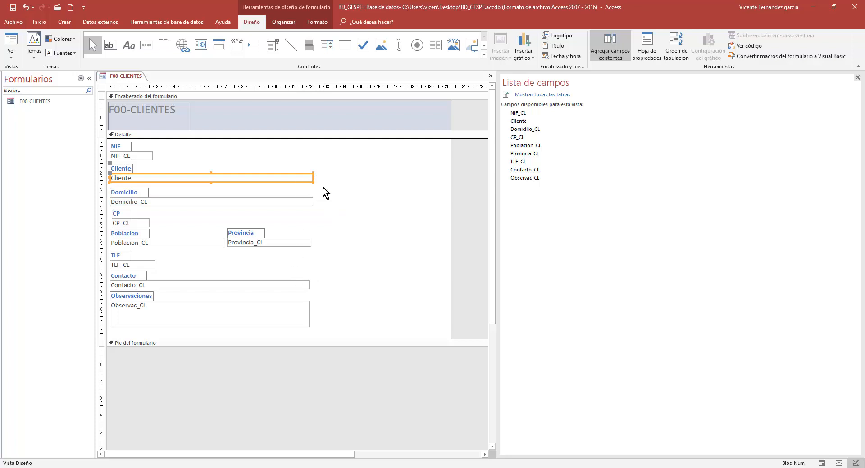
left_click(299, 202, "shift")
left_click(266, 285, "shift")
left_click(259, 308, "shift")
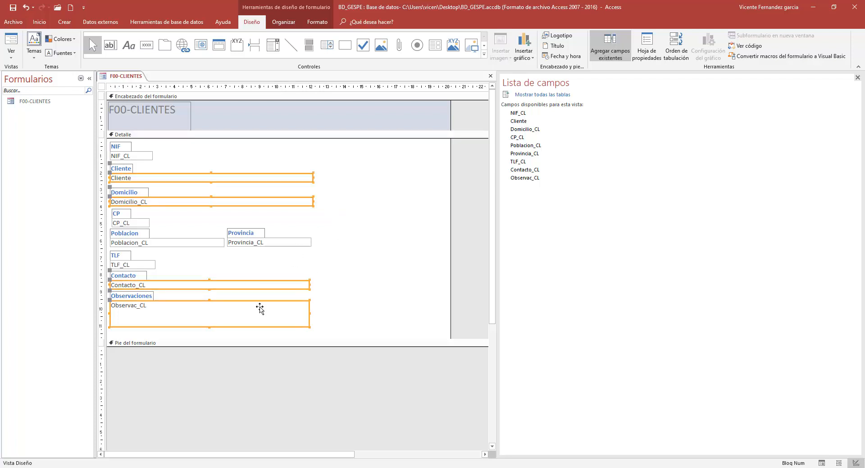
right_click(260, 308)
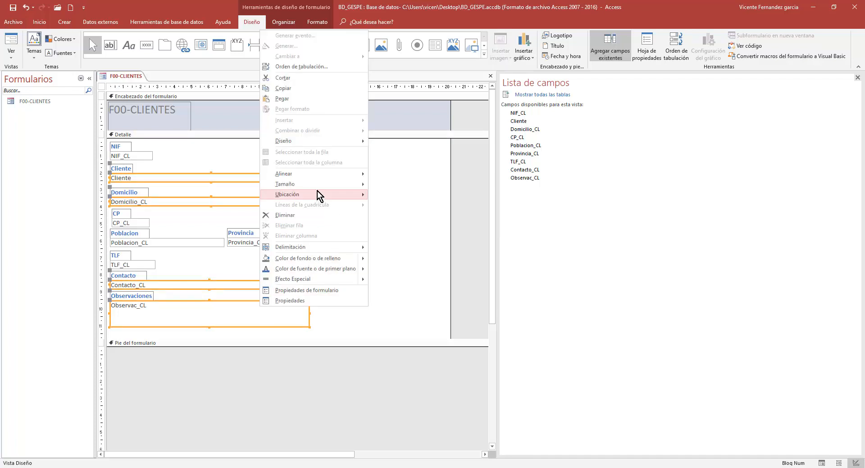
mouse_move(316, 185)
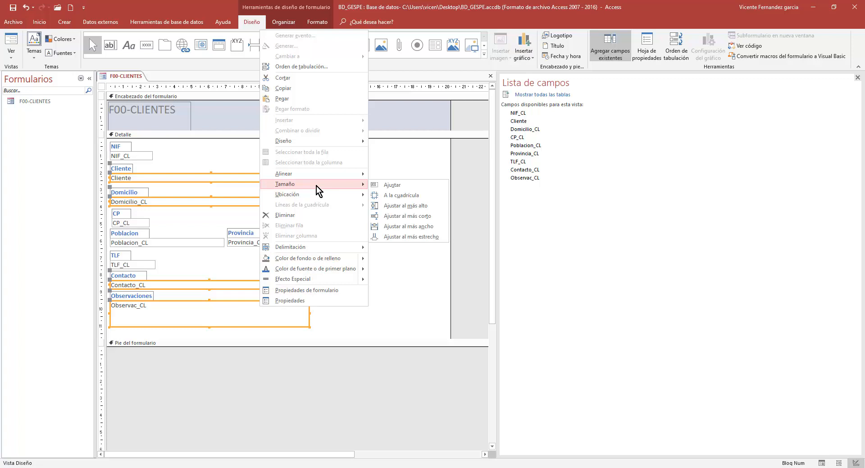
left_click(420, 226)
left_click(359, 280)
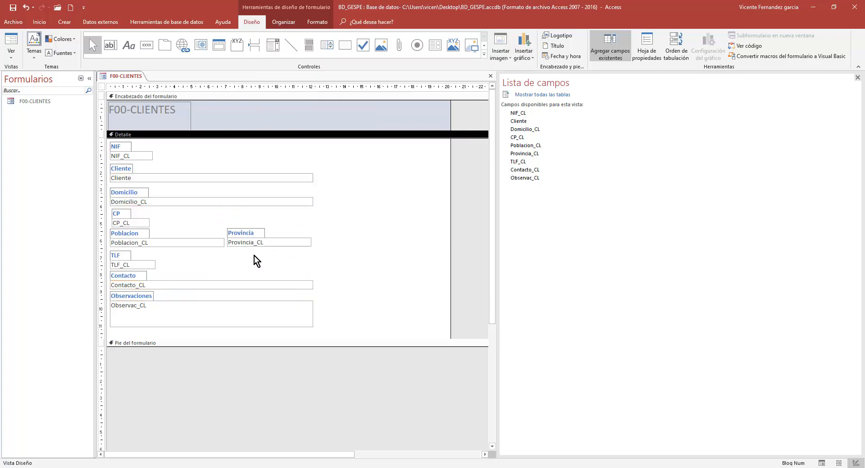
- Align the right edges of the Provincia_CL and Domicilio_CL text boxes
left_click_drag(254, 256, 256, 222)
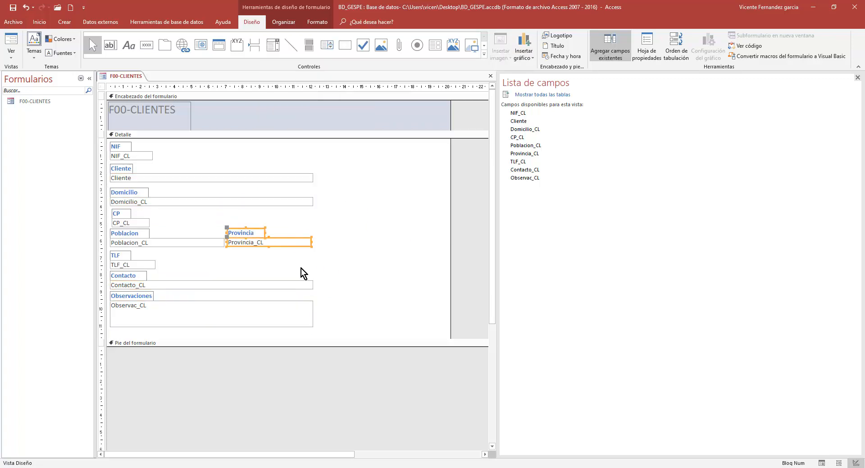
left_click_drag(301, 270, 312, 199)
right_click(298, 204)
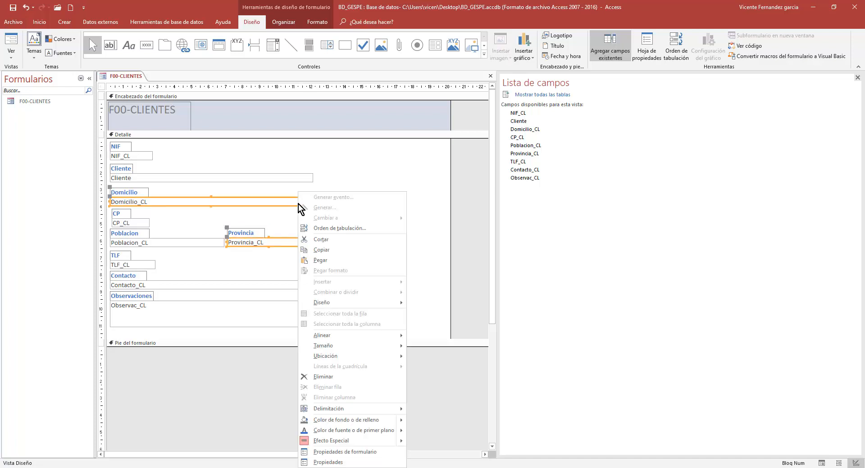
mouse_move(351, 336)
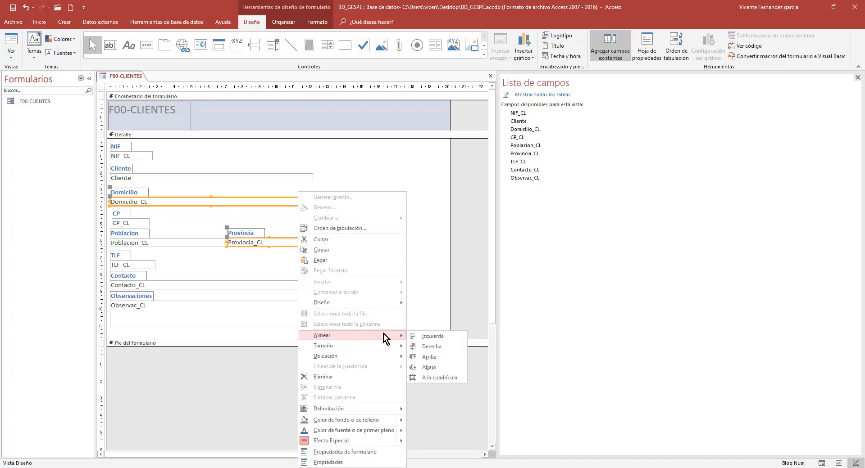
left_click(432, 348)
left_click(358, 255)
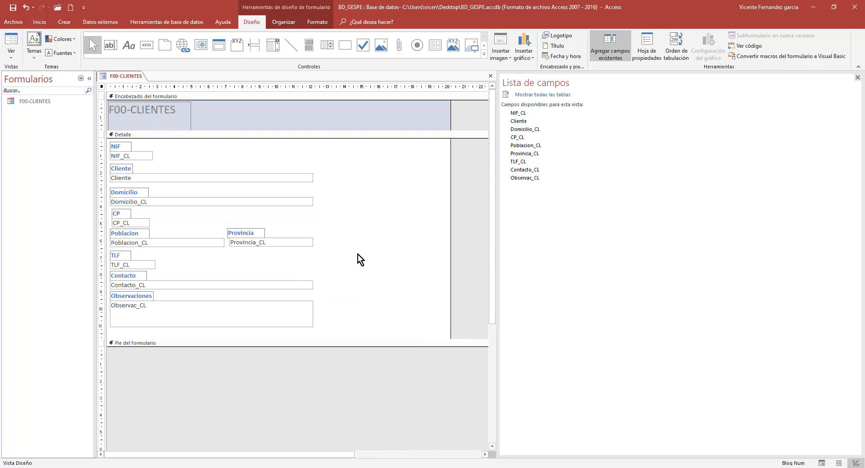
- Shift the Provincia label slightly to the right and left-align it with the Provincia_CL text box
left_click(244, 234)
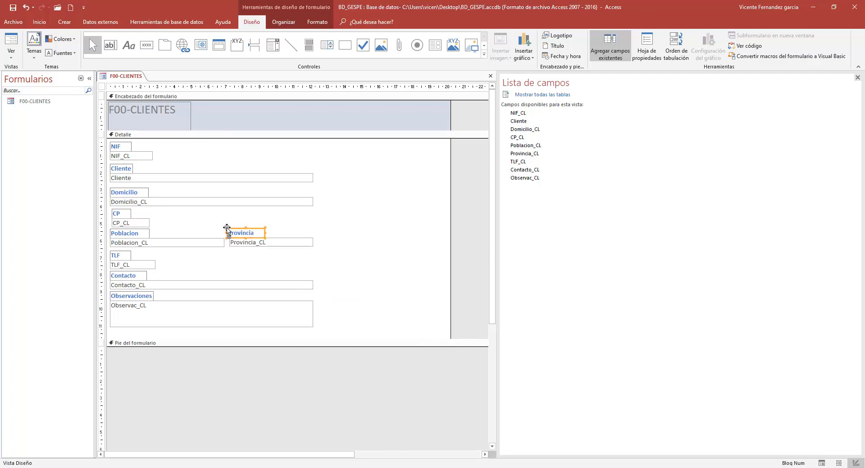
left_click_drag(227, 228, 234, 229)
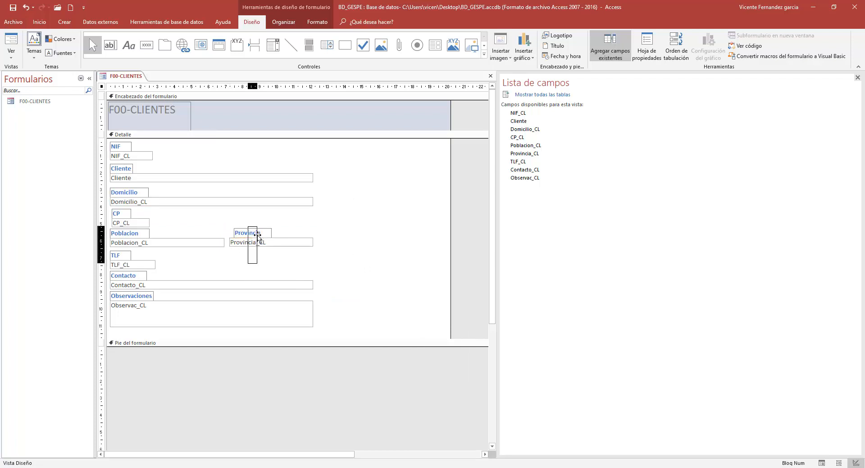
left_click(255, 243, "shift")
right_click(256, 243)
mouse_move(296, 333)
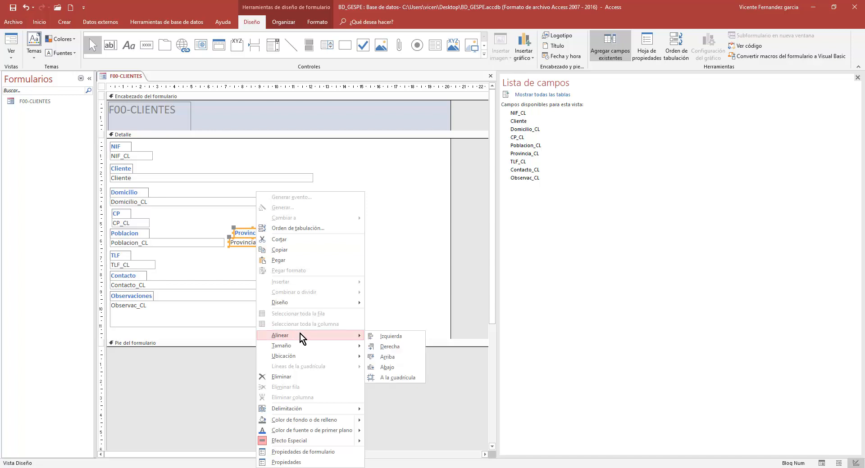
left_click(388, 345)
left_click(337, 263)
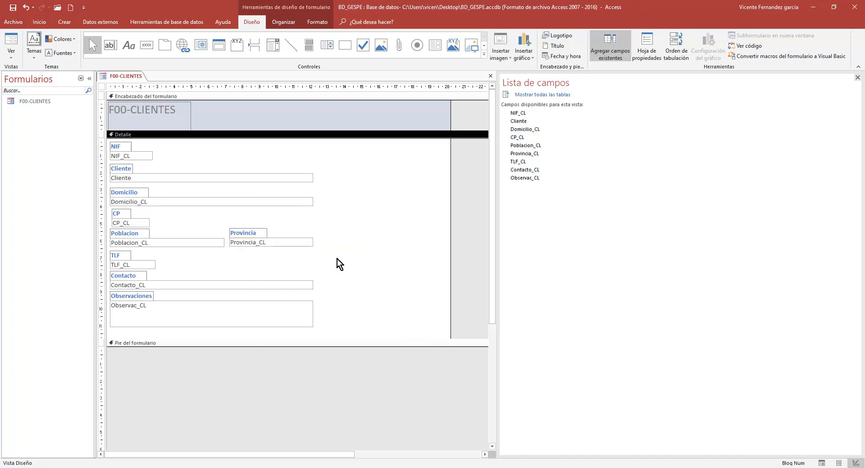
- Left-align the form title with all the labels and text boxes in the main column, excluding the Provincia pair
left_click(115, 87)
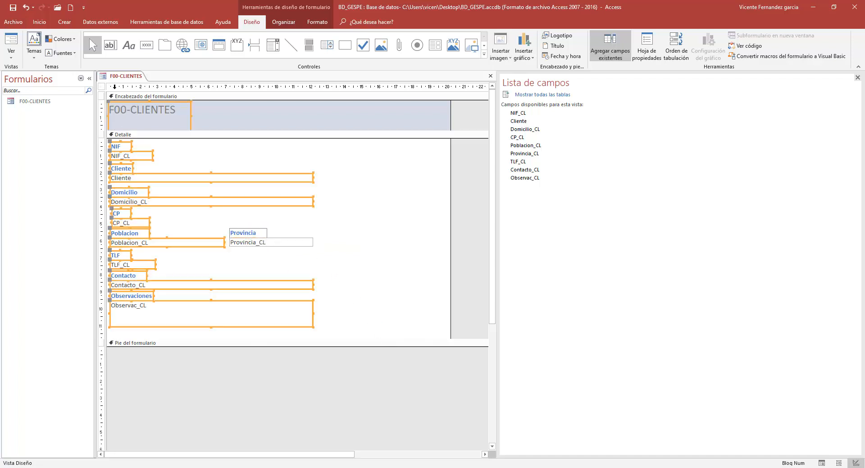
right_click(126, 158)
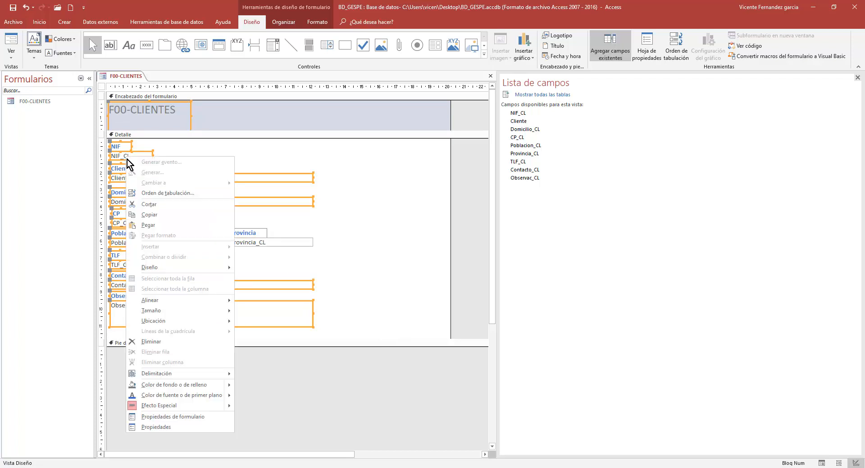
mouse_move(171, 300)
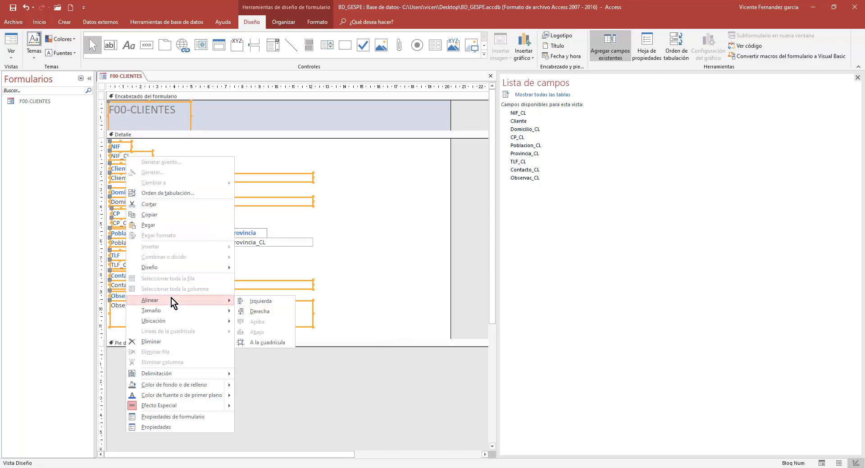
left_click(261, 305)
left_click(353, 268)
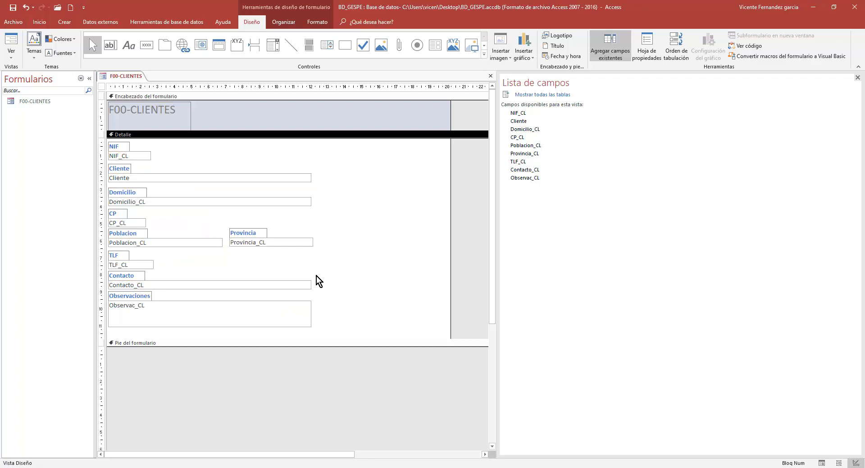
- Shift the Provincia label and text box about 0.2 cm to the left, and move all form controls about 0.5 cm to the right
left_click_drag(247, 231, 243, 229)
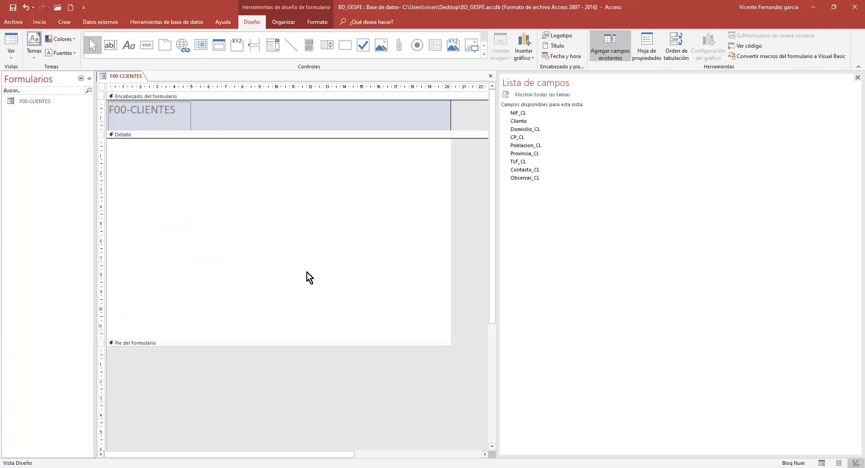
left_click(359, 282)
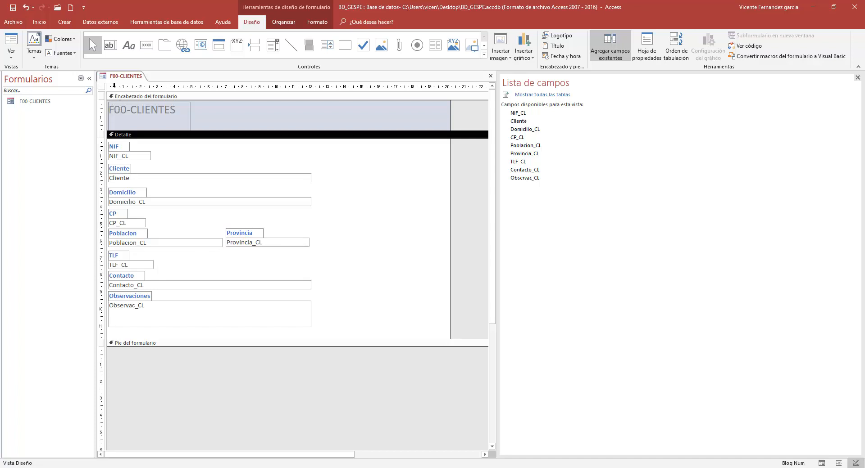
left_click_drag(114, 85, 296, 122)
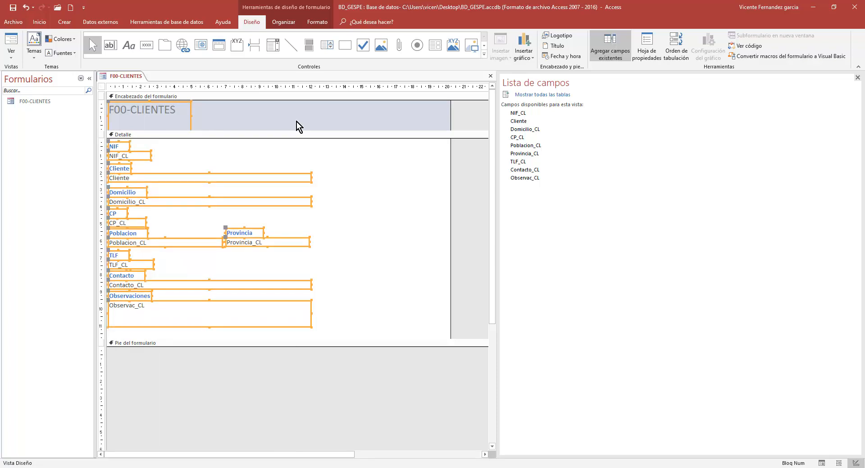
key("Right")
key("Right")
key("Right")
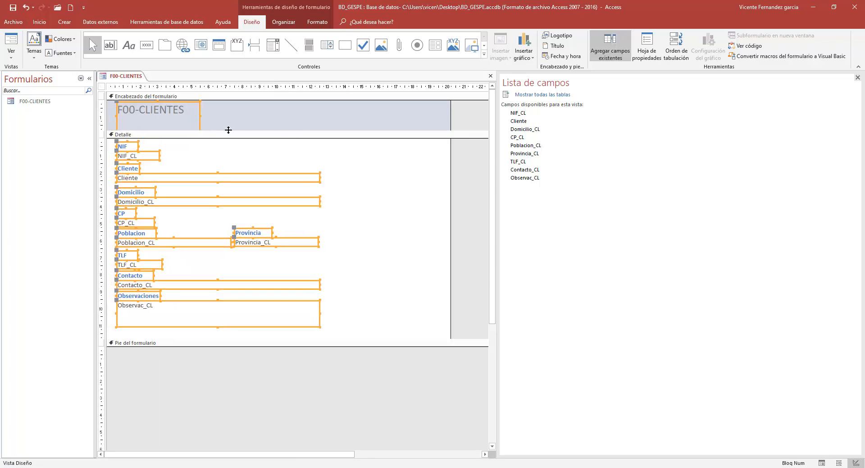
left_click(215, 119)
- Change the header title text to "CLIENTES...." and reduce the form header's height to about 1.2 cm
left_click(197, 114)
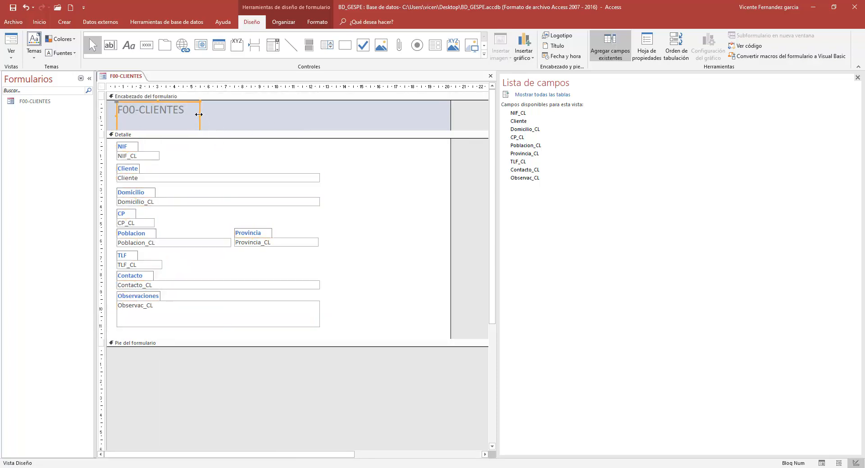
left_click(198, 115)
left_click_drag(141, 110, 108, 112)
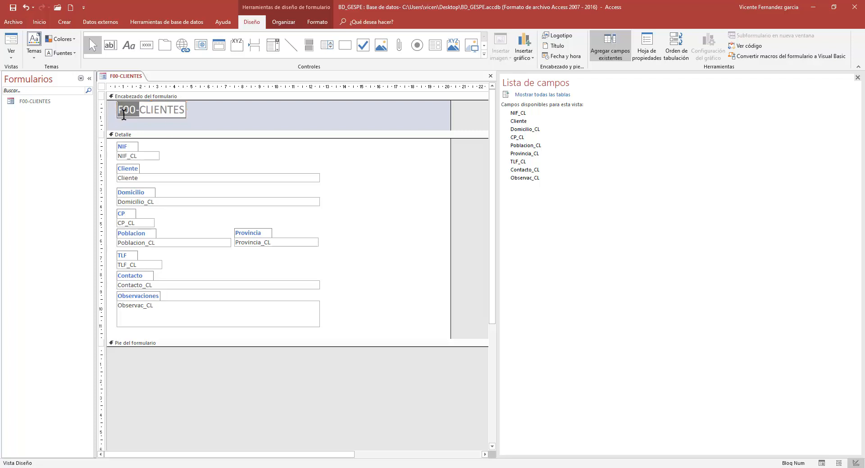
key("BackSpace")
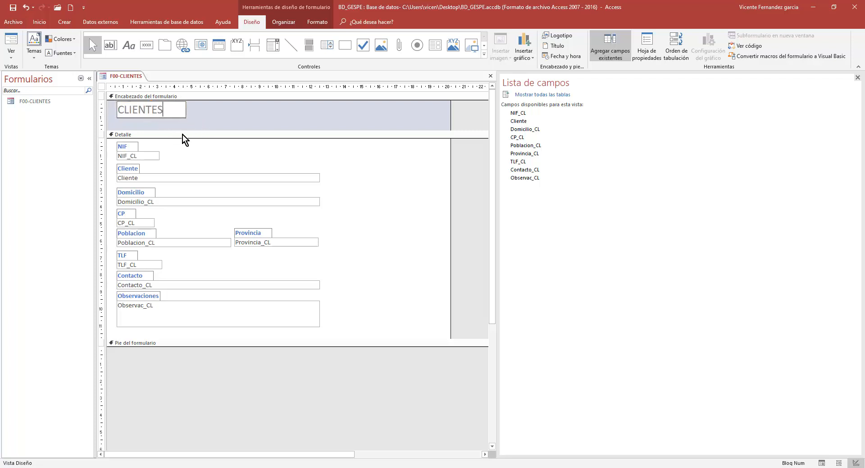
type("....")
key("Return")
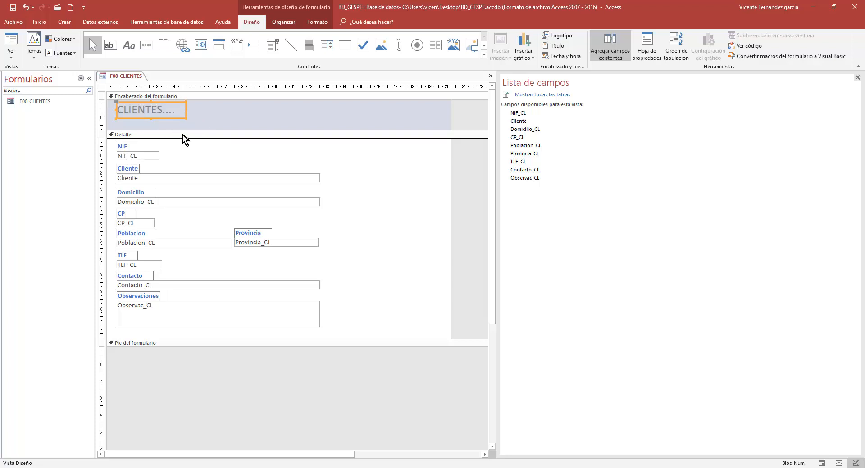
left_click_drag(179, 130, 178, 119)
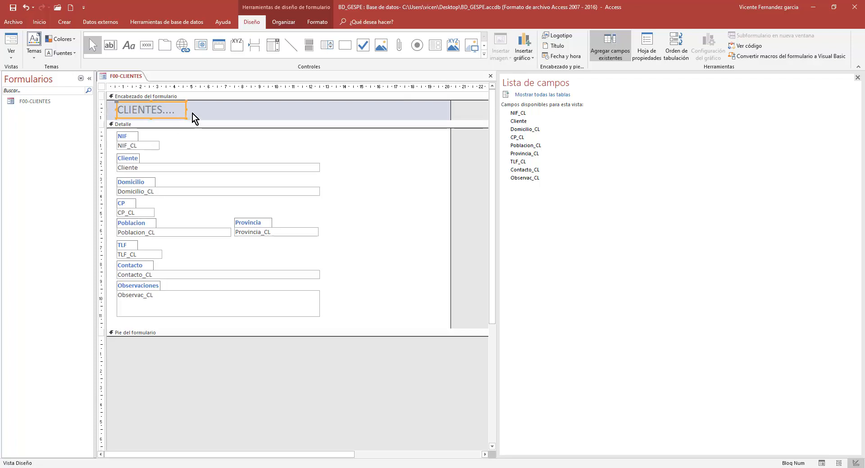
- Format the header title in bold with the standard dark red font colour
left_click(38, 22)
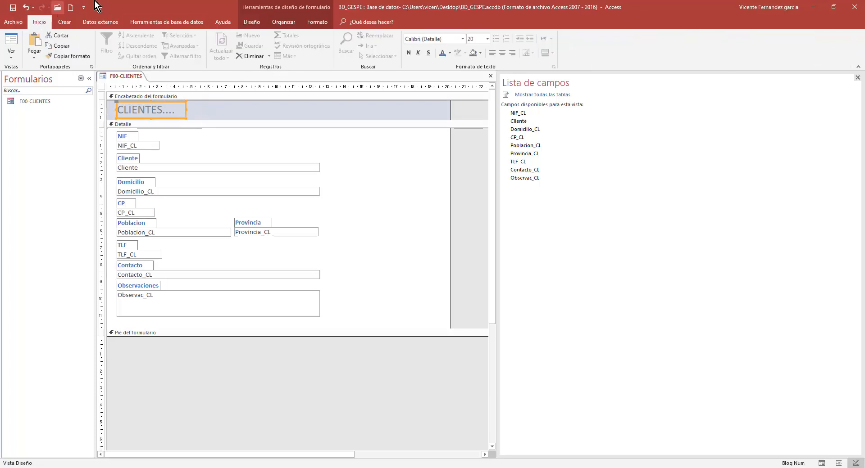
left_click(450, 53)
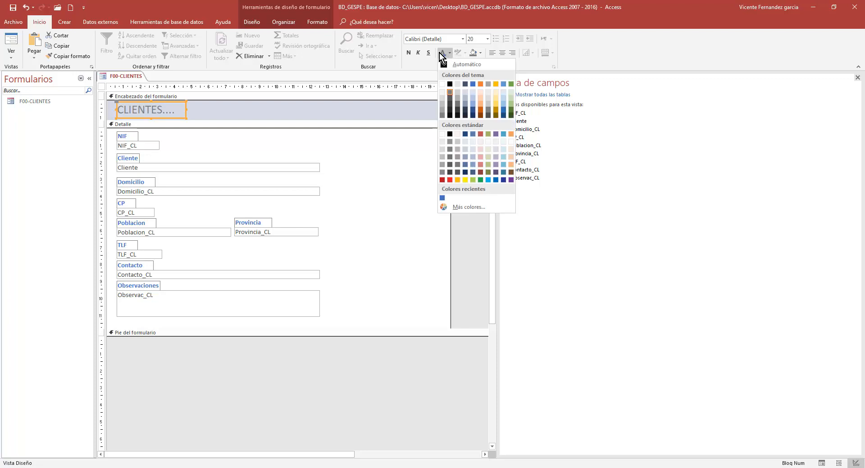
left_click(441, 179)
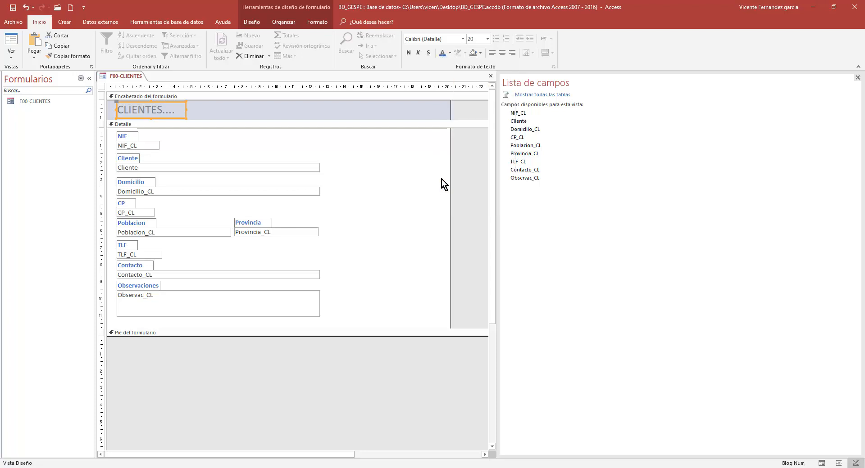
left_click(410, 53)
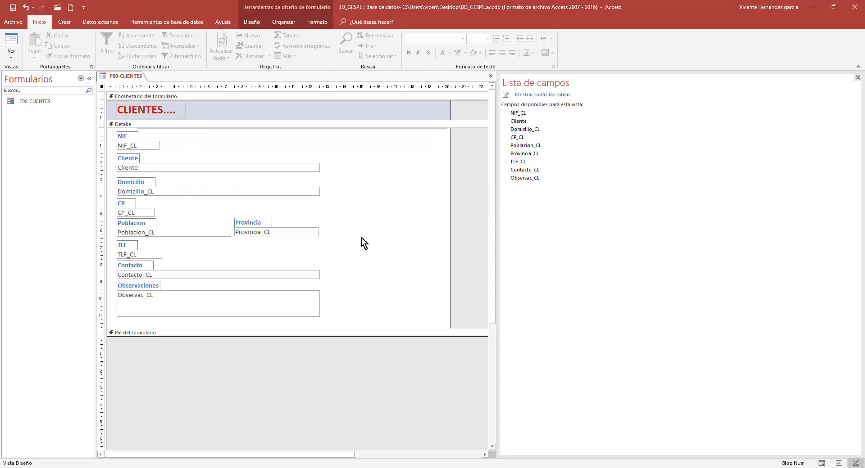
- Narrow the form to about 13.1 cm and display it in Form view
left_click(440, 221)
left_click_drag(450, 220, 328, 243)
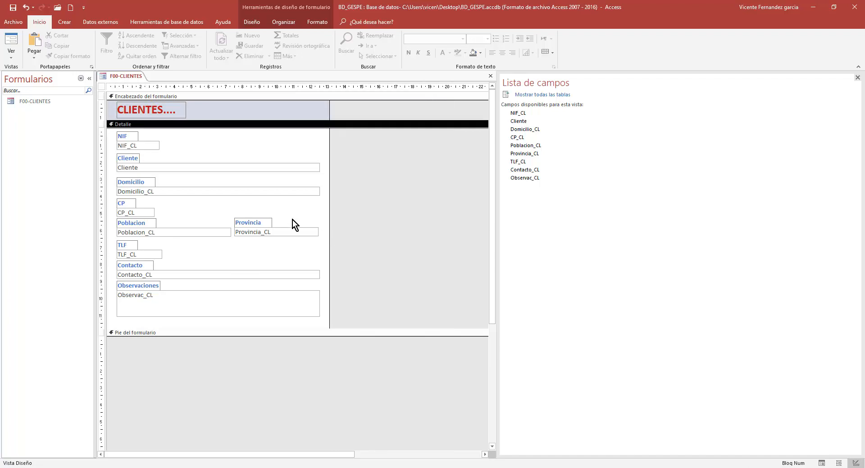
left_click(205, 146)
left_click(12, 46)
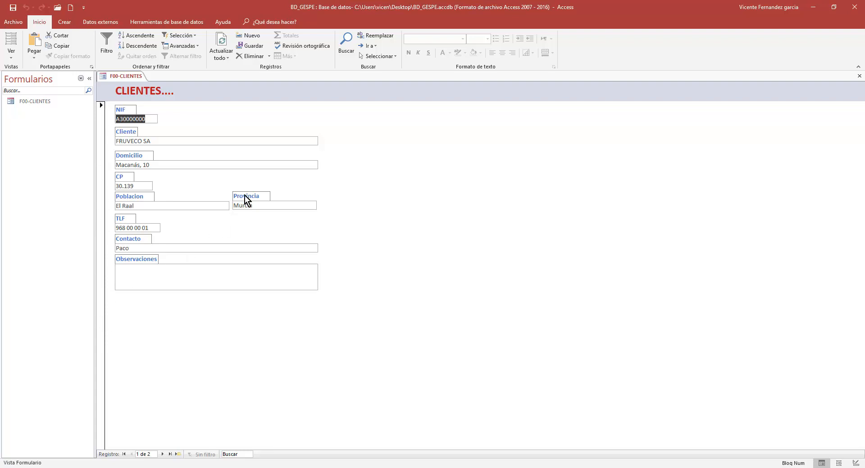
- Return to Design view and set the form's Selectores de registro property to No
right_click(360, 147)
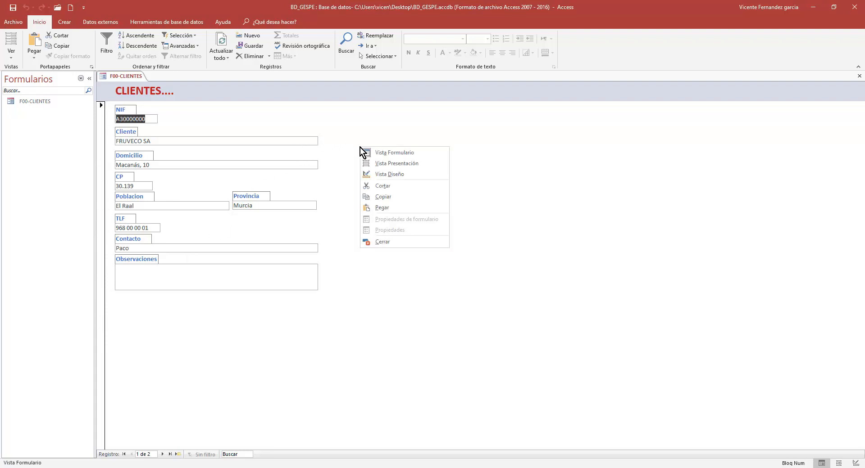
left_click(382, 173)
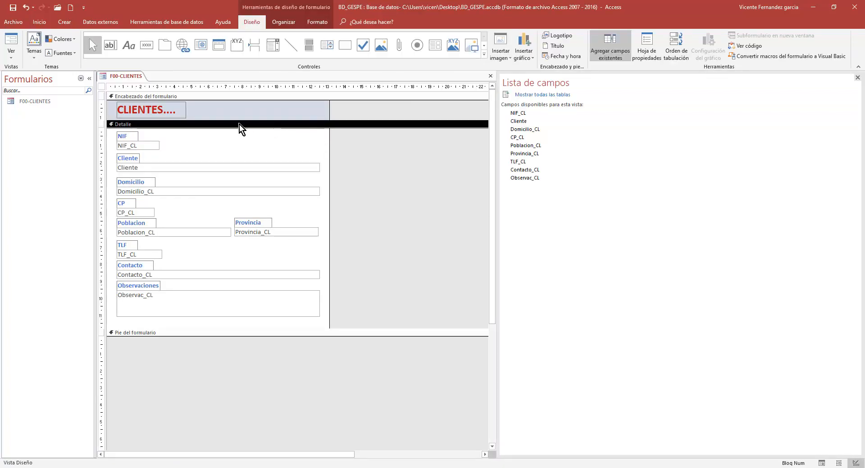
double_click(102, 88)
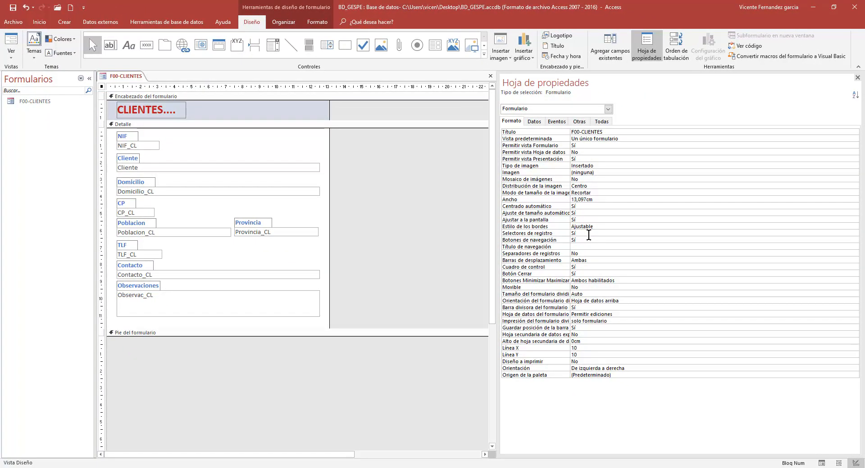
left_click(587, 234)
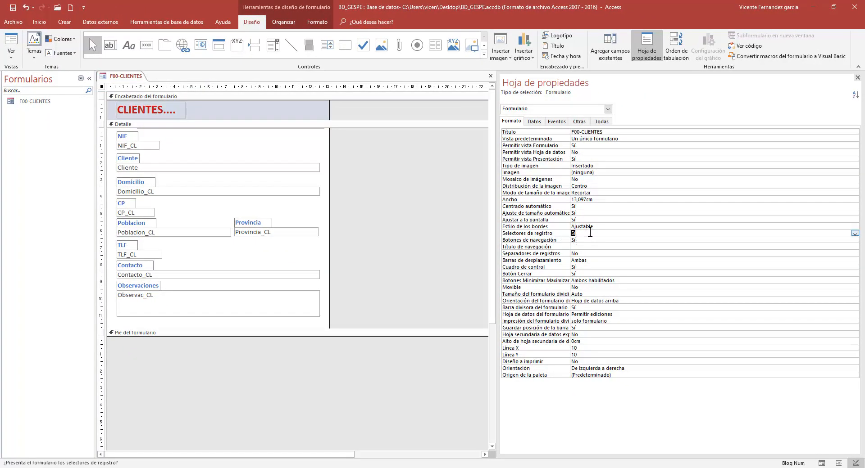
type("n")
left_click(589, 240)
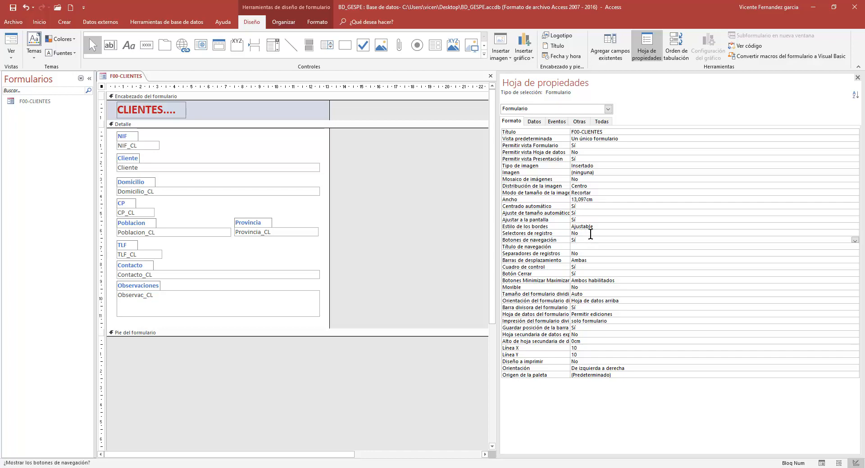
- Set the form's Emergente property to Sí and close the property sheet
left_click(583, 121)
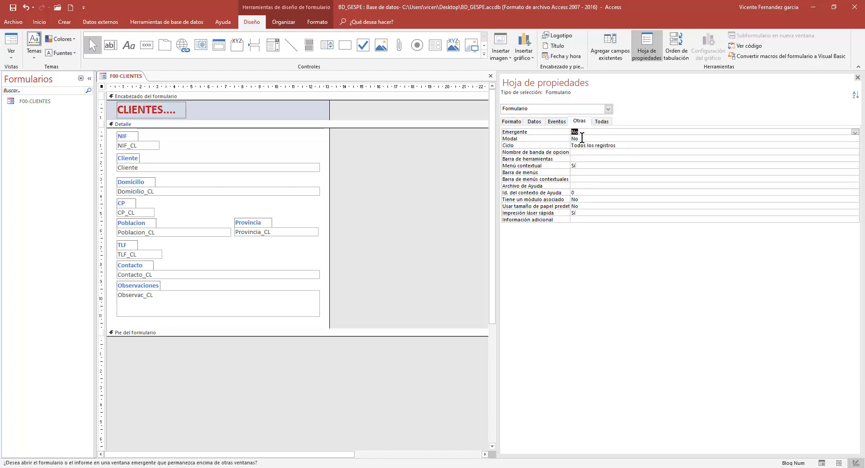
type("s")
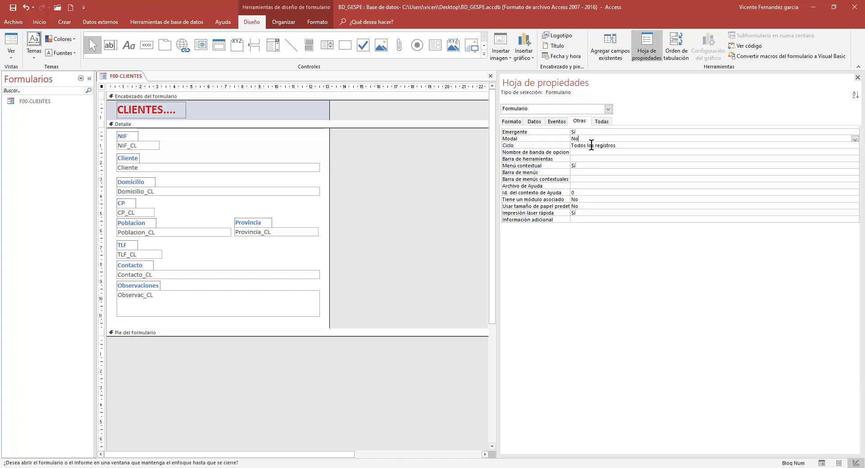
left_click(591, 145)
left_click(857, 78)
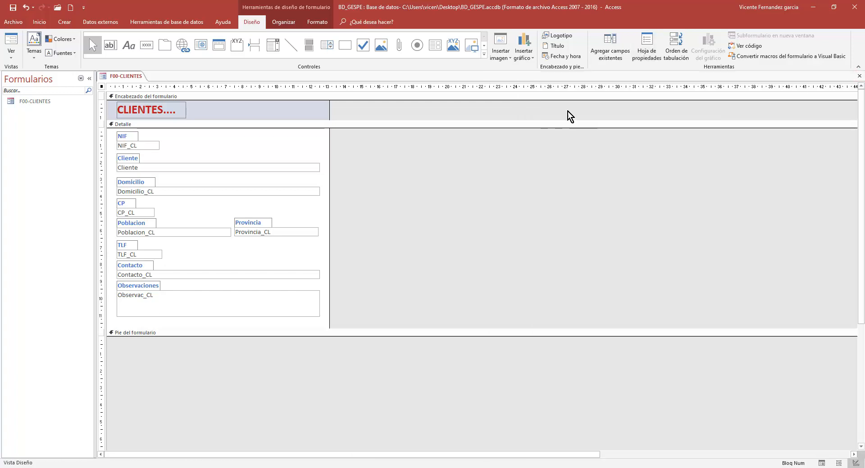
- Preview the form in Form view, move its pop-up window towards the middle of the workspace, and return to Design view
left_click(12, 43)
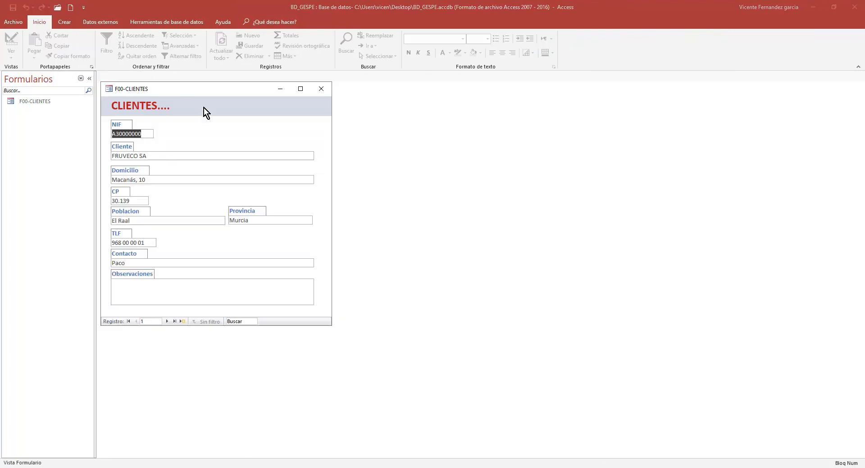
left_click_drag(248, 92, 403, 132)
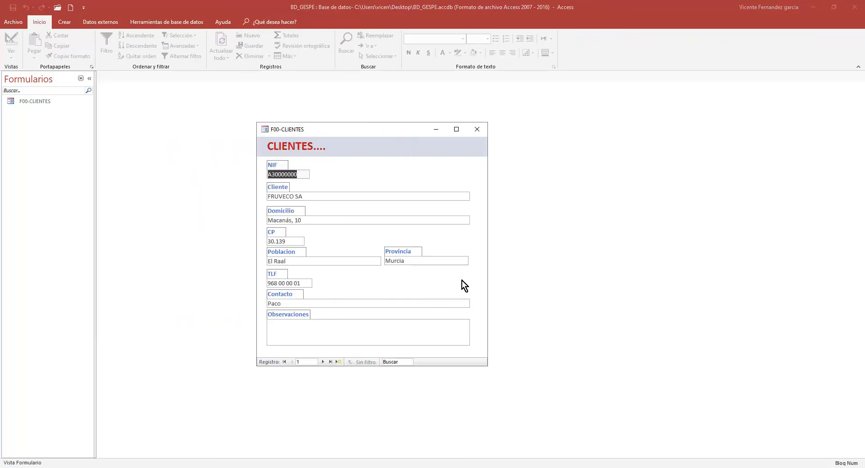
right_click(394, 174)
left_click(420, 201)
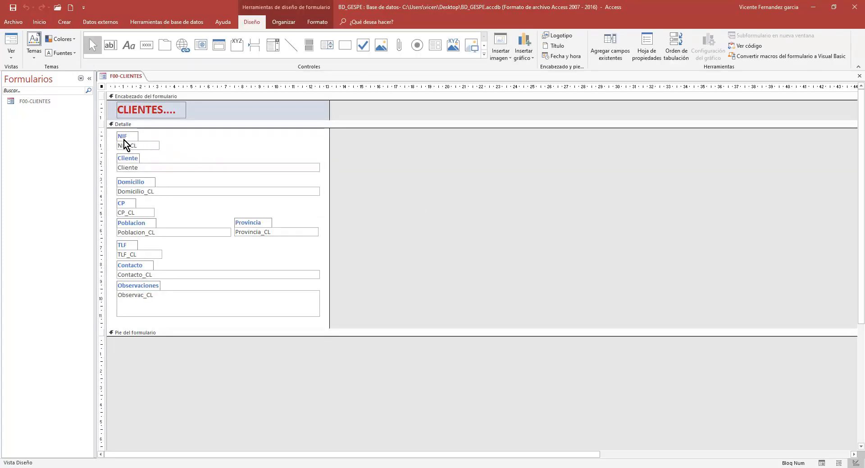
- Shift all the labels and text boxes in the Detalle section down by about 0.3 cm
left_click_drag(102, 136, 114, 315)
key("Down")
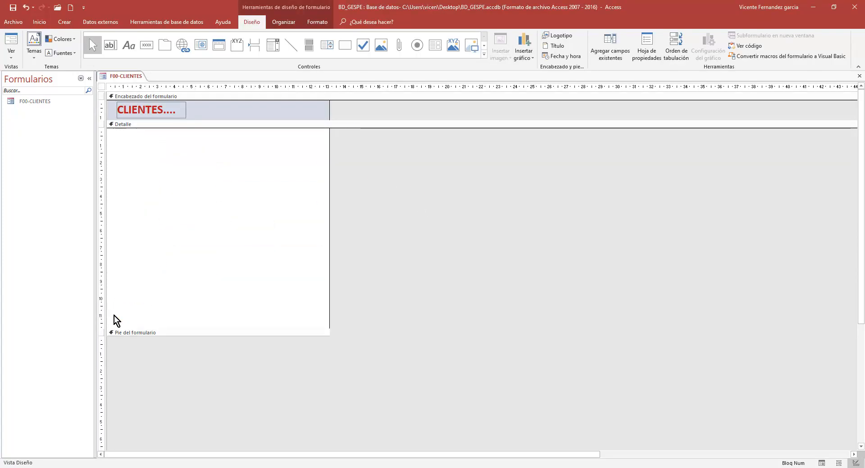
left_click(215, 124)
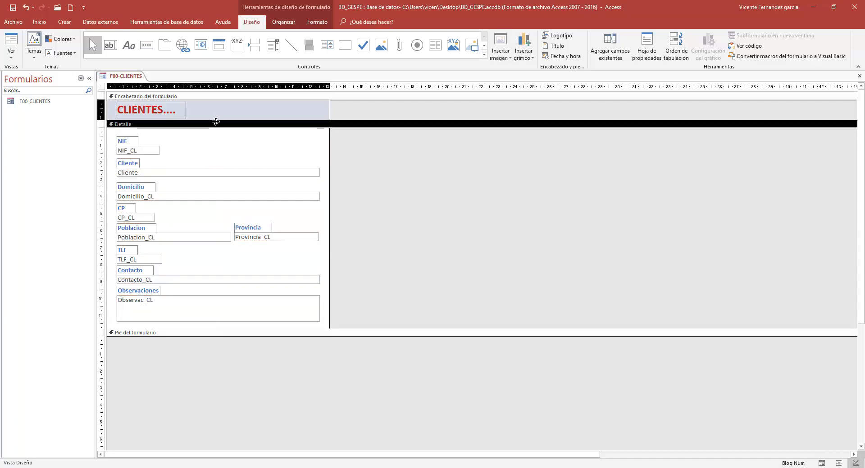
- Increase the form header's height to about 1.4 cm and nudge the "CLIENTES...." title slightly down
left_click_drag(216, 124, 217, 127)
left_click(177, 115)
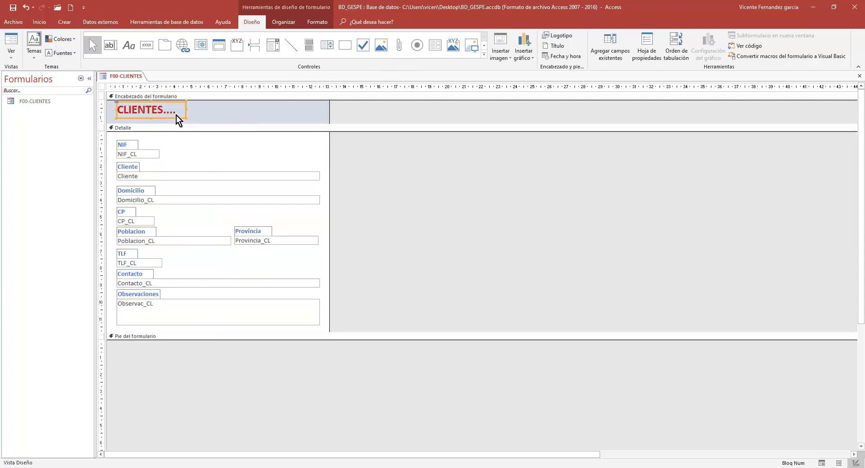
key("Down")
key("Down")
key("Up")
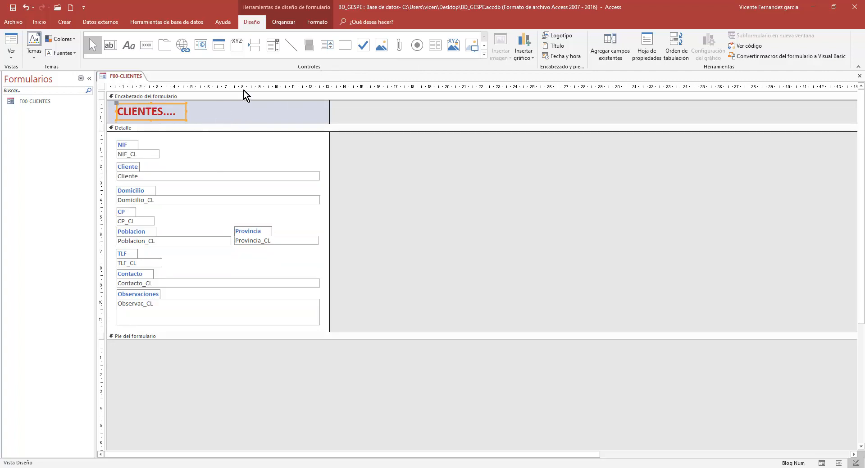
- Draw a rectangle about 12.5 cm wide and 1.4 cm high framing the "CLIENTES...." title in the form header
left_click(345, 46)
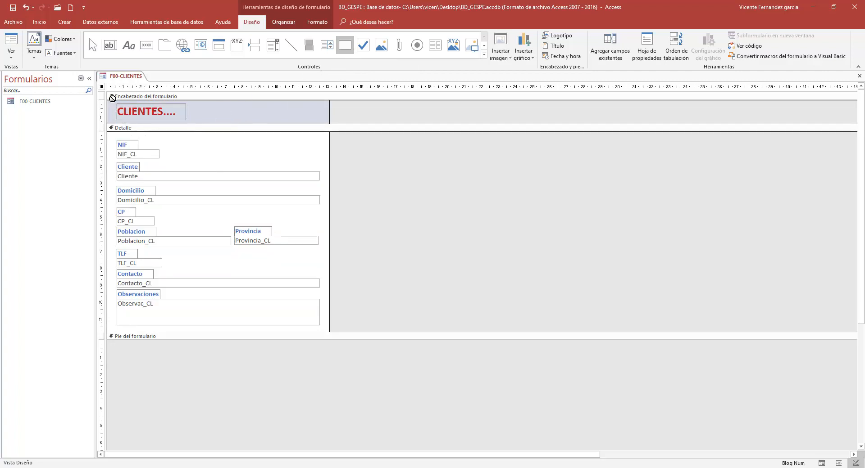
left_click_drag(111, 100, 324, 124)
left_click(193, 150)
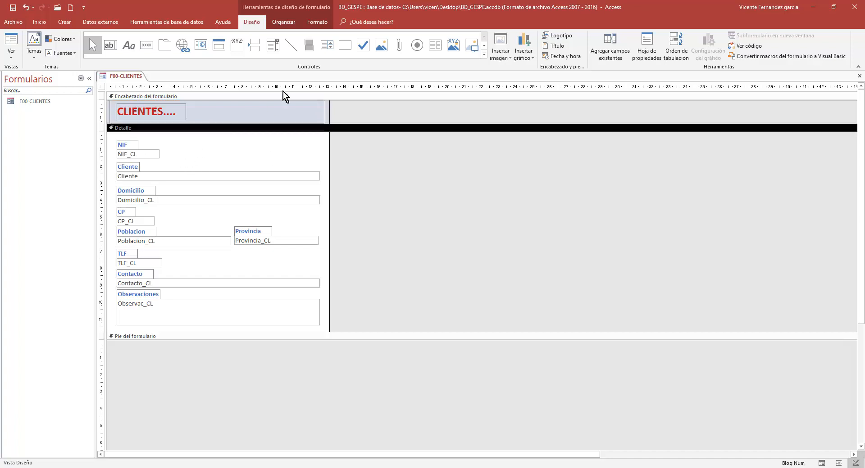
- Draw a rectangle around all the fields in the Detalle section and narrow the form slightly to sit close to the frame
left_click(344, 45)
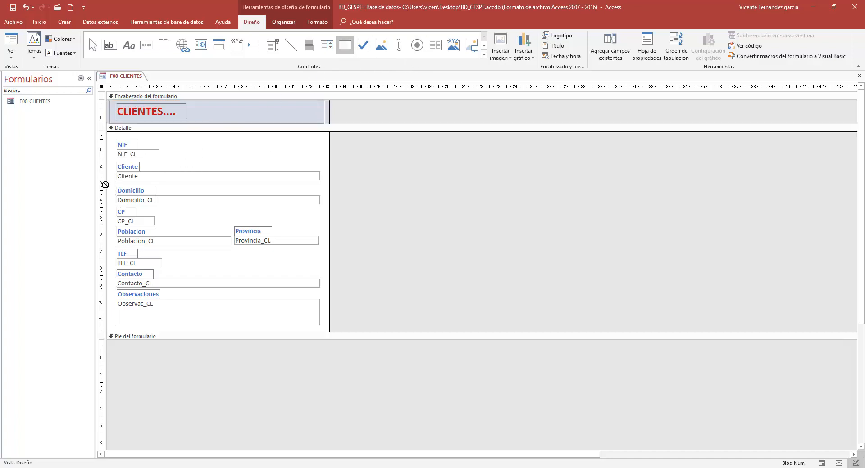
left_click_drag(110, 133, 325, 328)
left_click(379, 180)
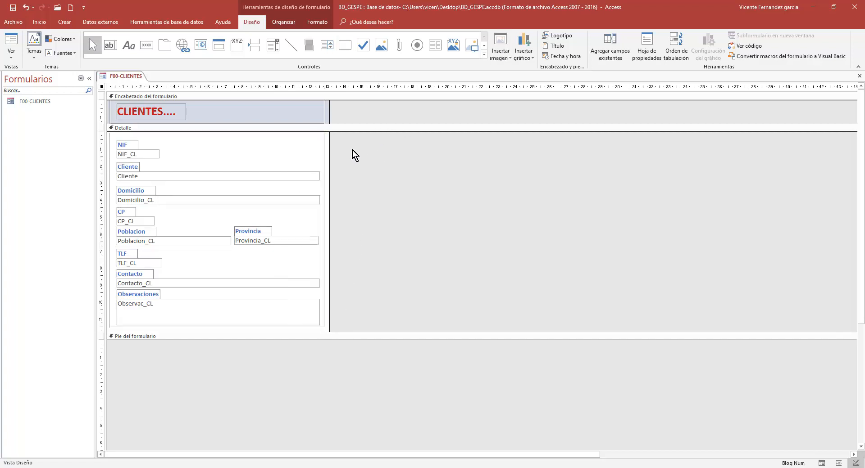
left_click_drag(328, 183, 326, 184)
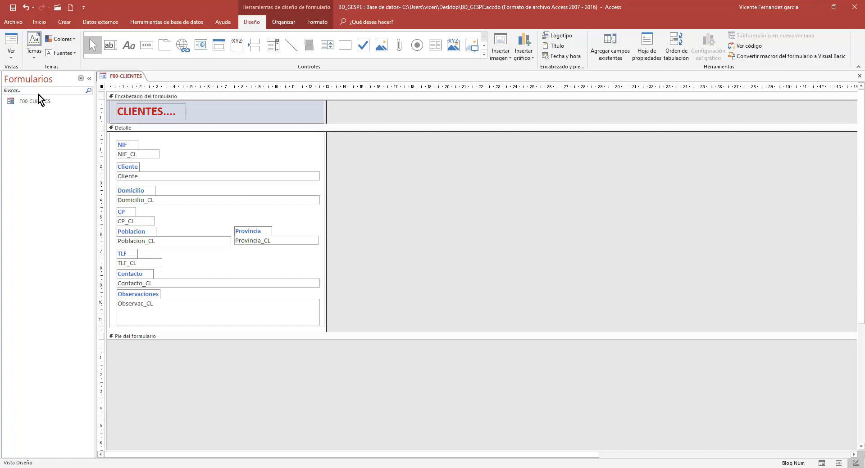
- Preview the framed form in Form view, move its pop-up window towards the middle of the workspace, and return to Design view
left_click(11, 50)
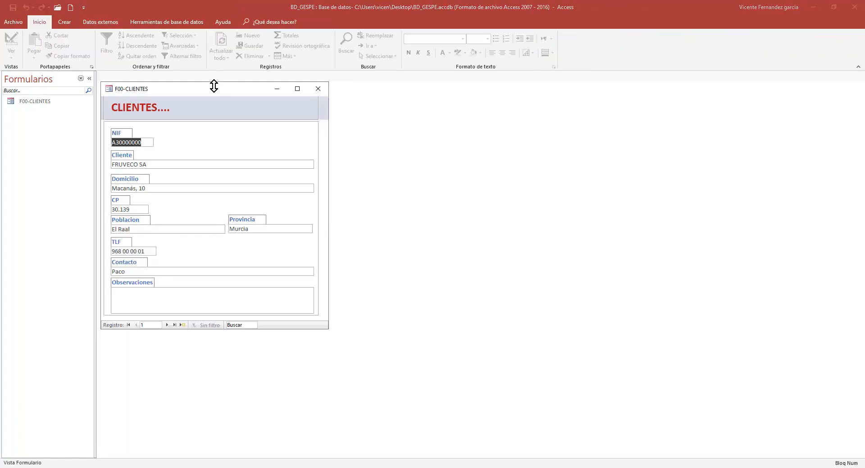
left_click_drag(211, 89, 399, 116)
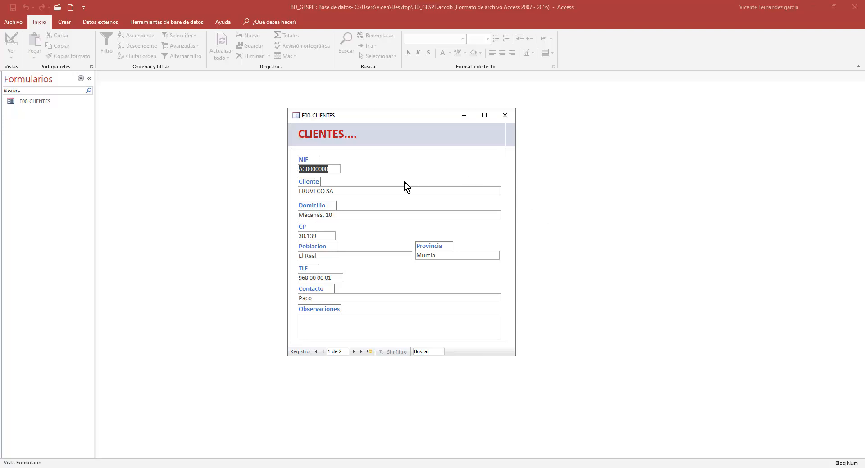
right_click(370, 159)
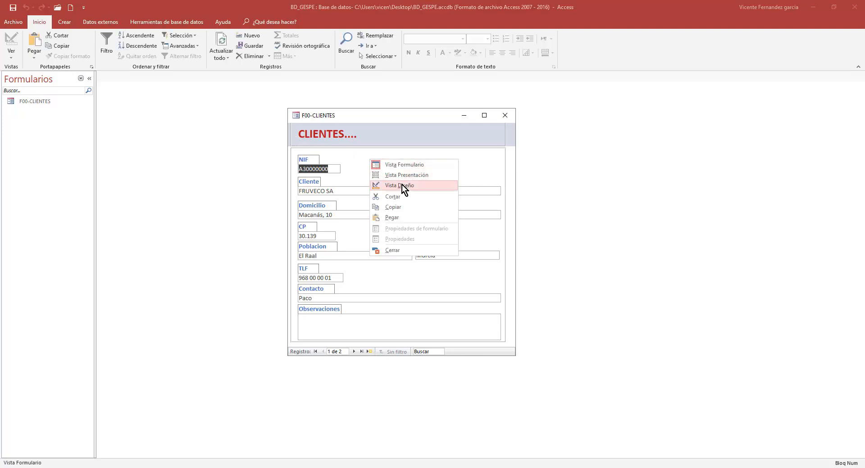
left_click(401, 185)
- Select all the field labels in the Detalle section, from NIF to Observaciones including Provincia, and fit their size to their text
left_click(131, 147)
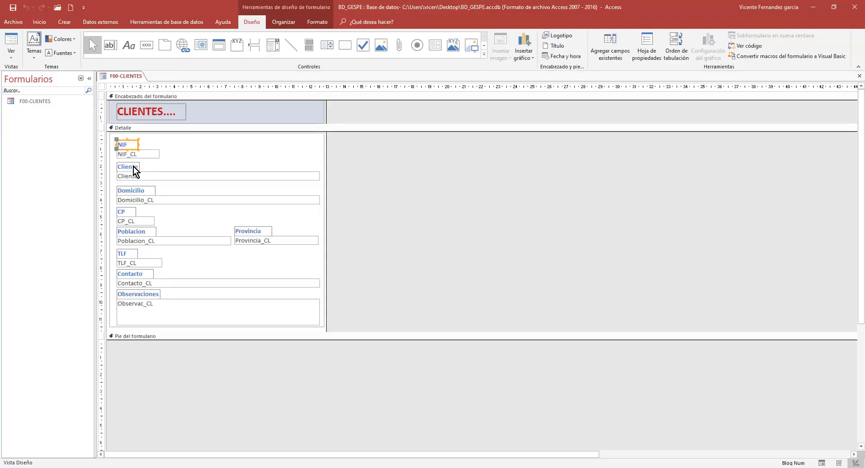
left_click(132, 191, "shift")
left_click(128, 212, "shift")
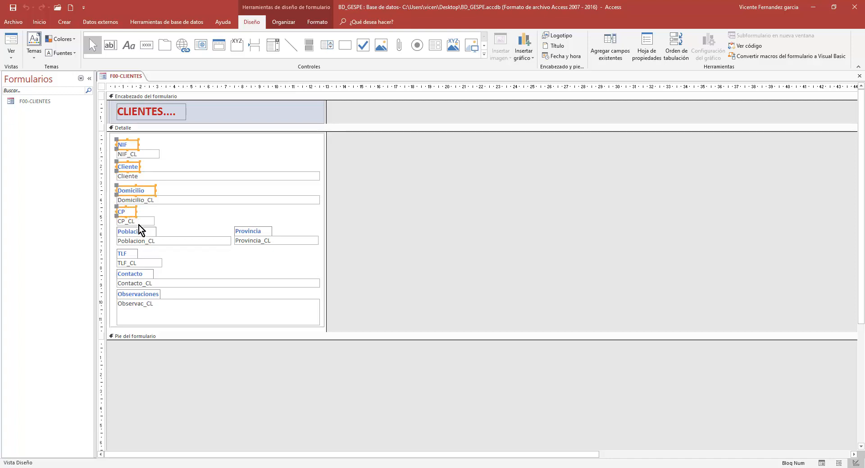
left_click(138, 230, "shift")
left_click(256, 231, "shift")
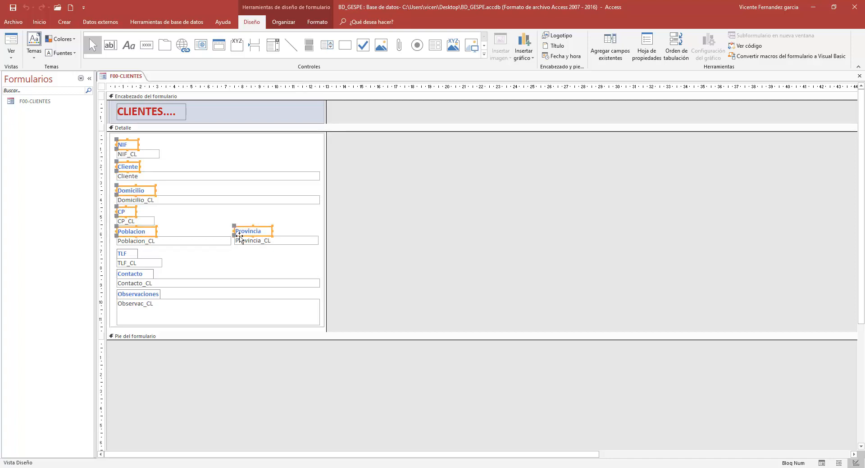
left_click(130, 254, "shift")
left_click(143, 275, "shift")
left_click(144, 295, "shift")
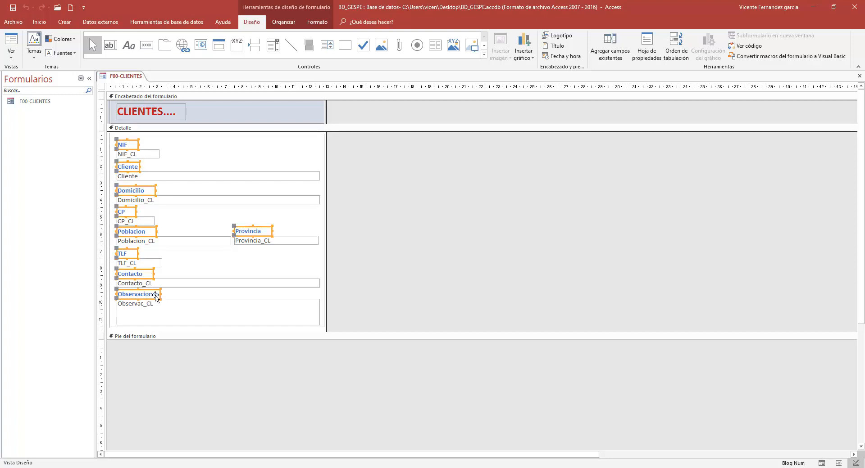
double_click(159, 294)
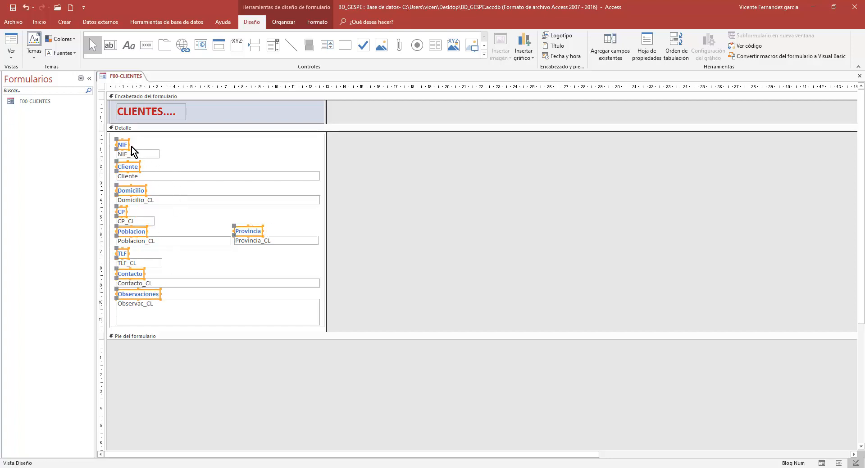
- Set Estilo de los bordes to Transparente for all the selected field labels and close the property sheet
right_click(125, 145)
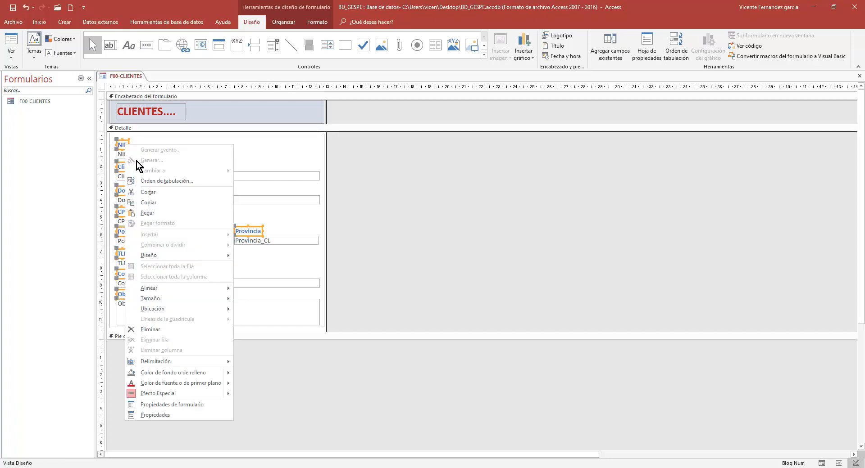
left_click(192, 416)
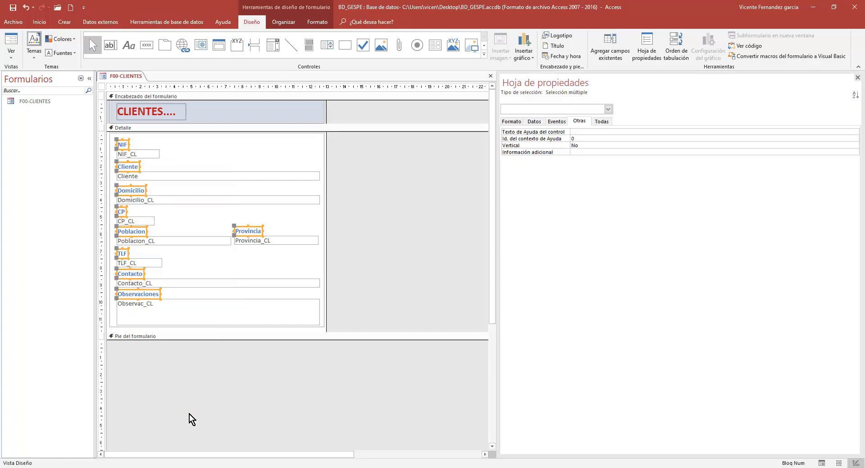
left_click(511, 123)
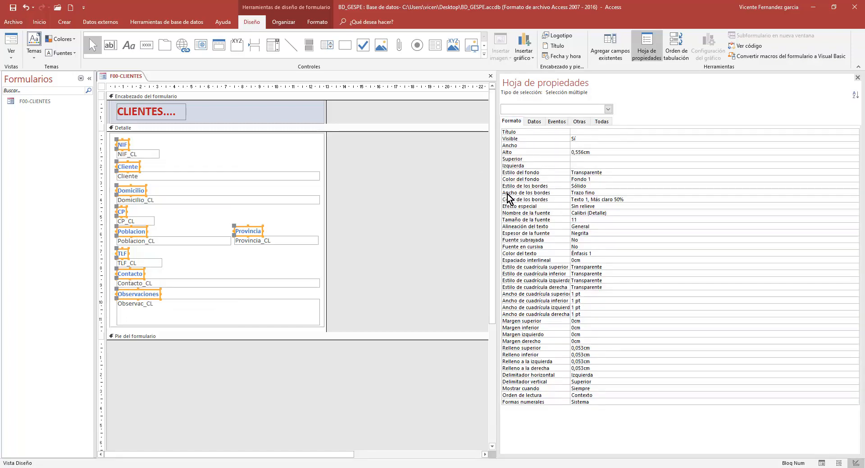
left_click(552, 186)
type("Transparente")
left_click(605, 193)
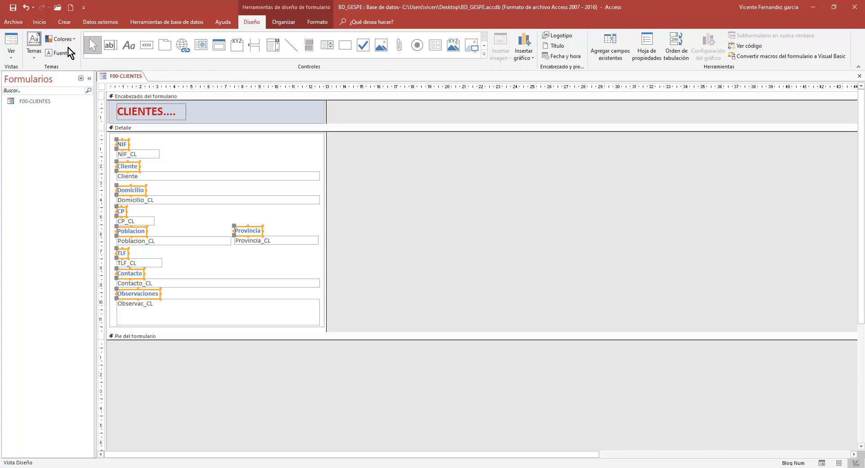
- Check the borderless labels in Form view and return to Design view
left_click(15, 36)
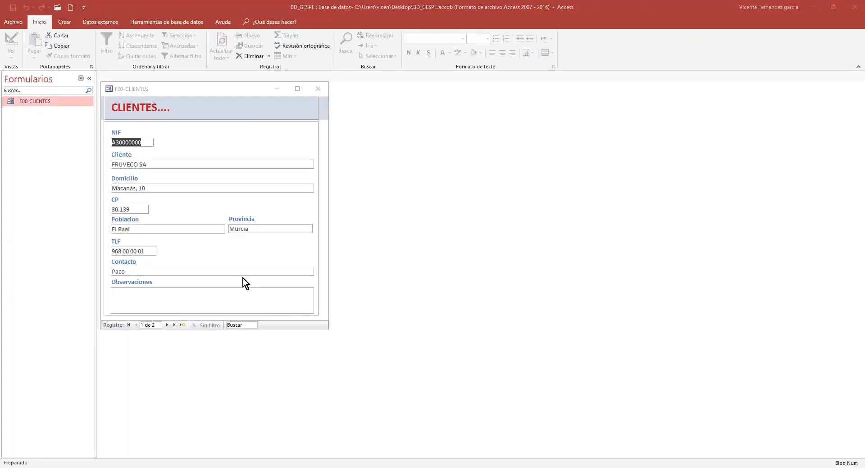
right_click(198, 106)
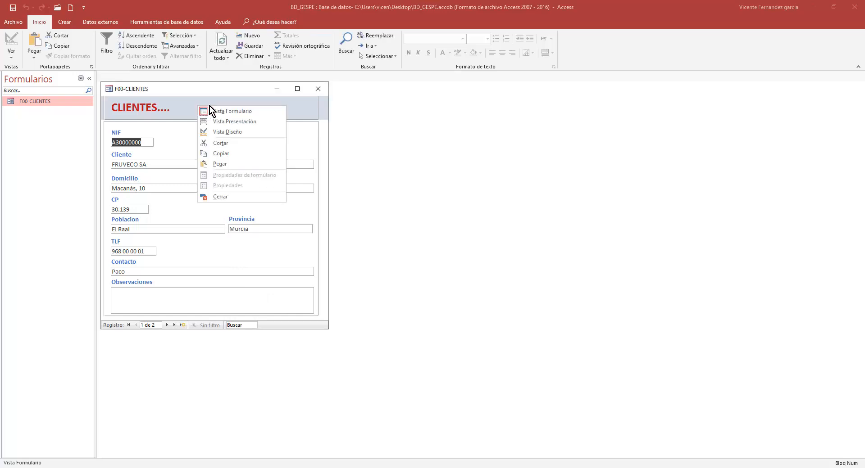
left_click(239, 131)
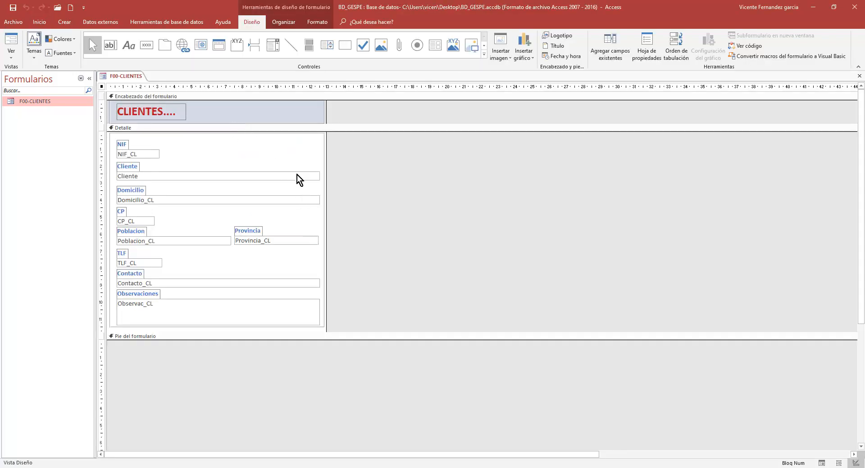
- Apply the same light grey background colour to the Detalle section and the form header
right_click(283, 154)
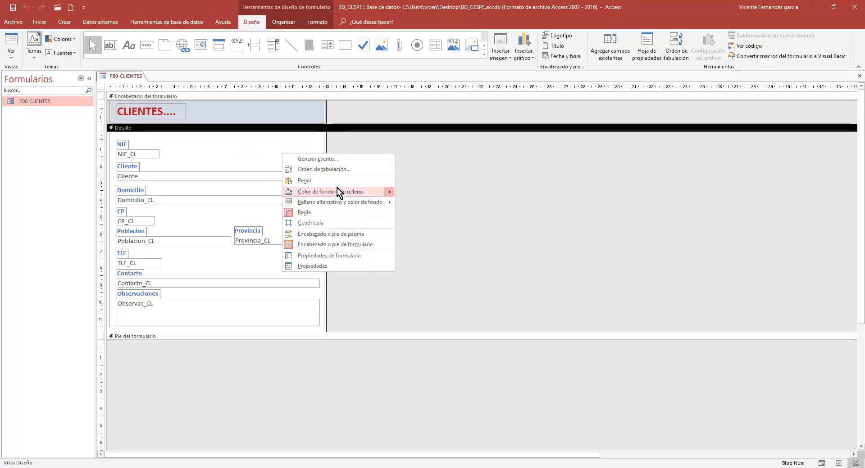
mouse_move(338, 191)
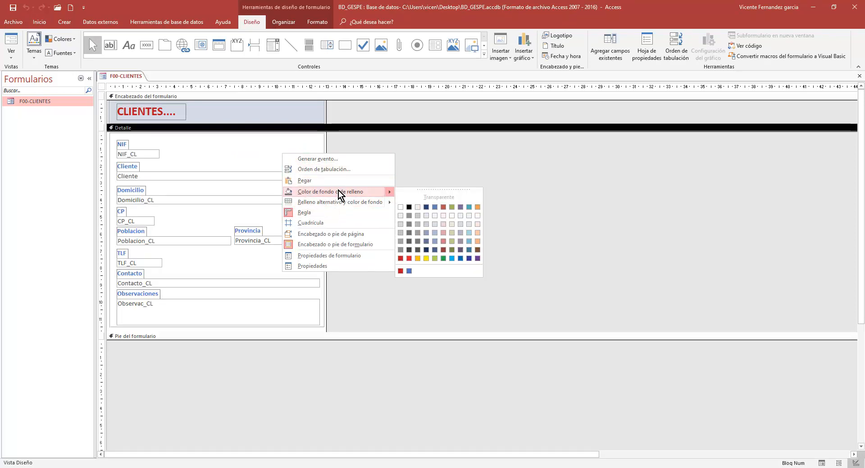
left_click(400, 224)
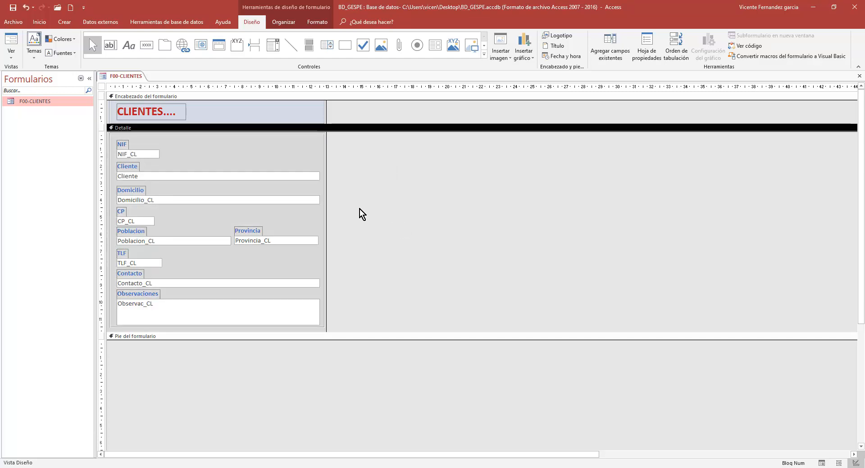
right_click(270, 112)
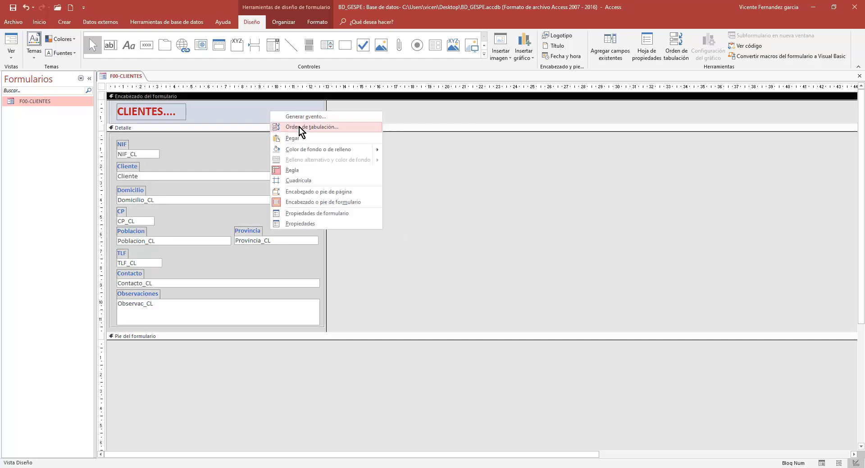
mouse_move(307, 150)
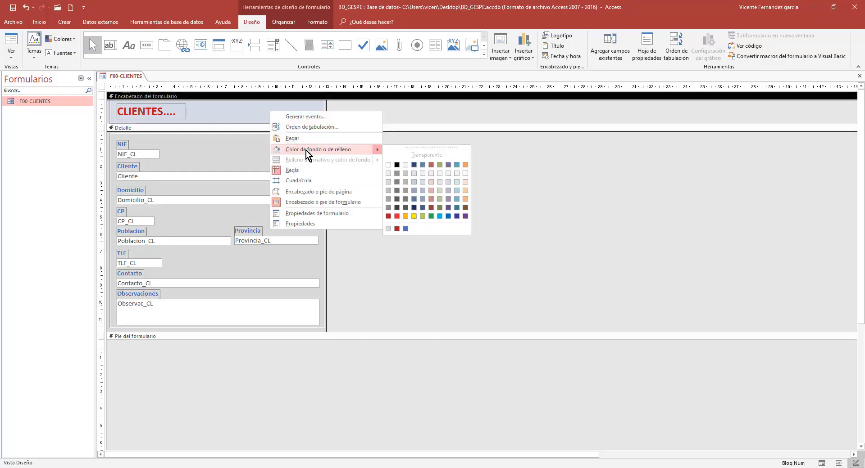
left_click(387, 182)
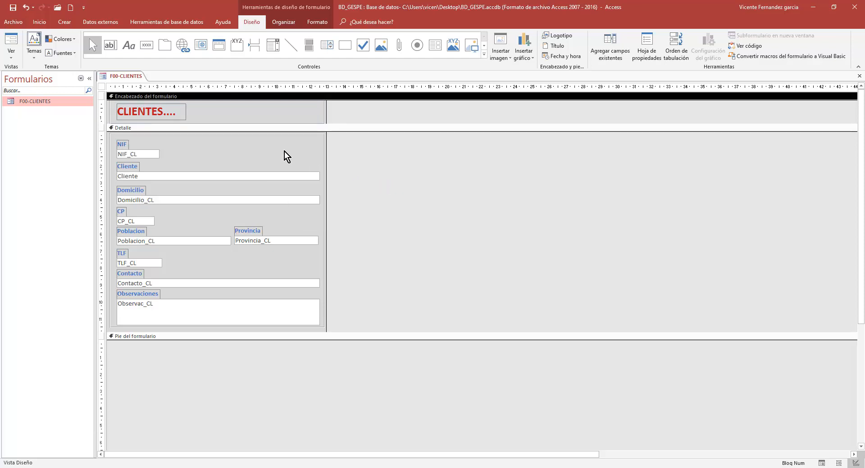
- Preview the form in Form view, move its window towards the middle, and close it, saving the design changes to F00-CLIENTES
left_click(15, 37)
left_click_drag(181, 90, 338, 116)
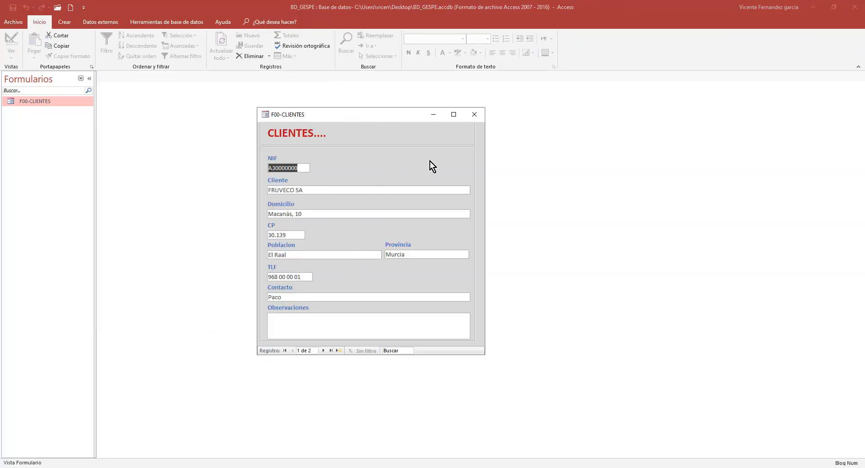
left_click(479, 115)
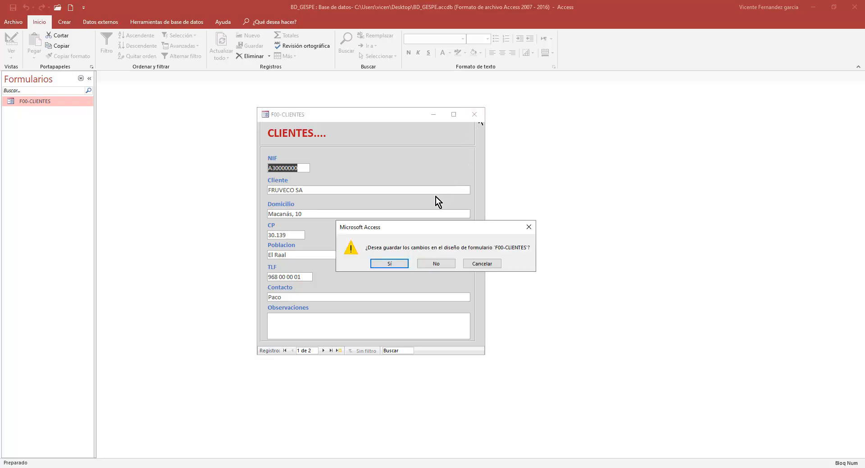
left_click(396, 262)
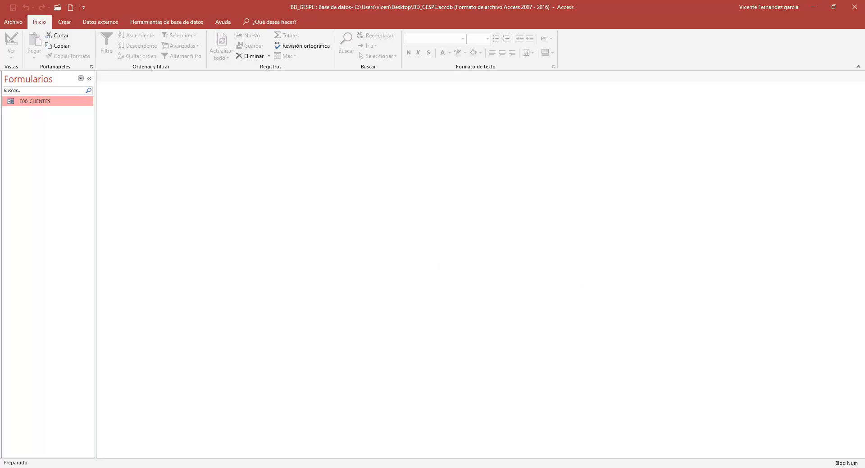
- Start a new form with the form wizard, include all fields of the COMERCIALES table, and continue to the layout choice
key("Caps_Lock")
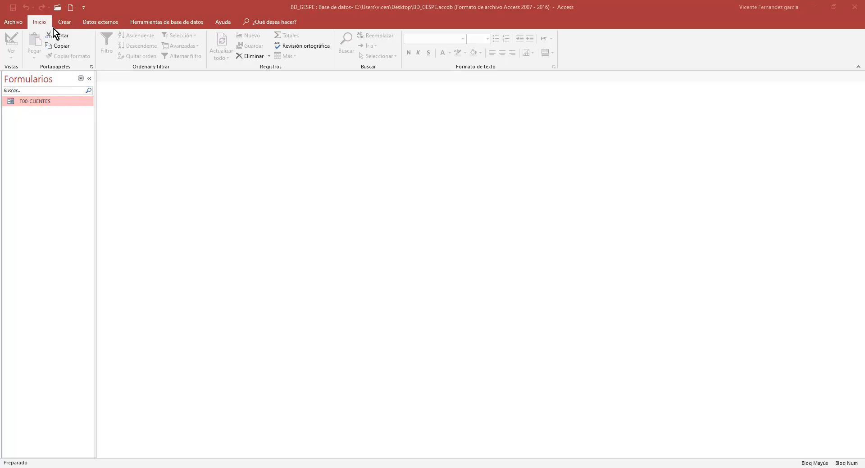
left_click(64, 22)
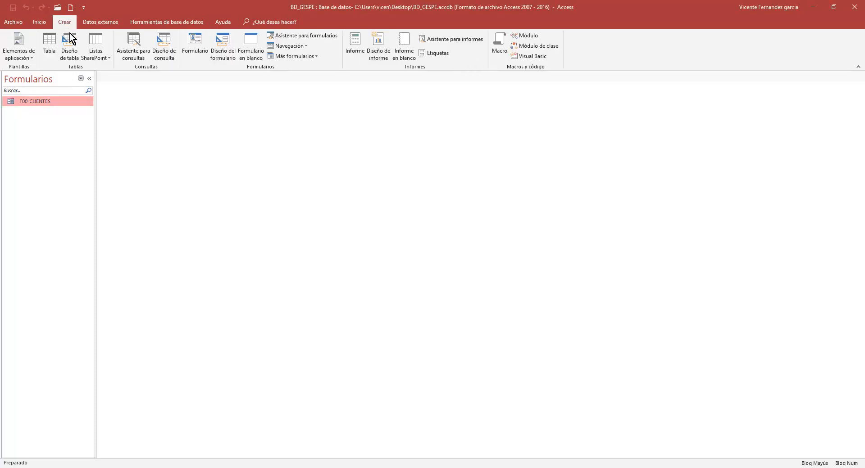
left_click(307, 35)
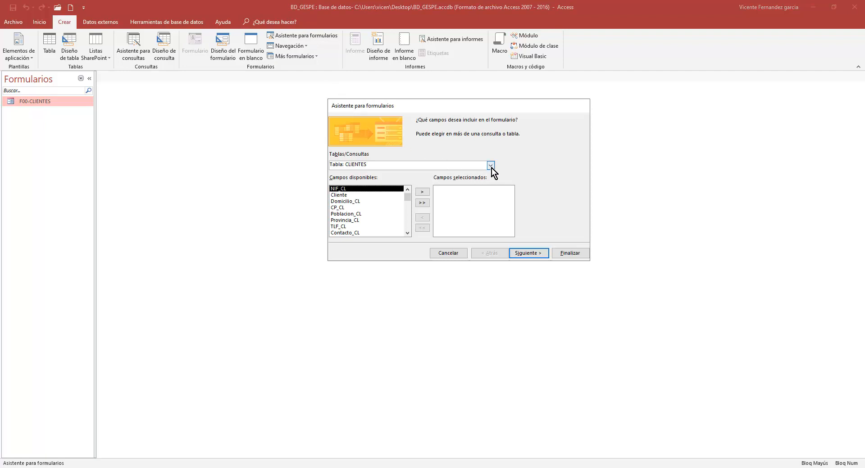
left_click(490, 165)
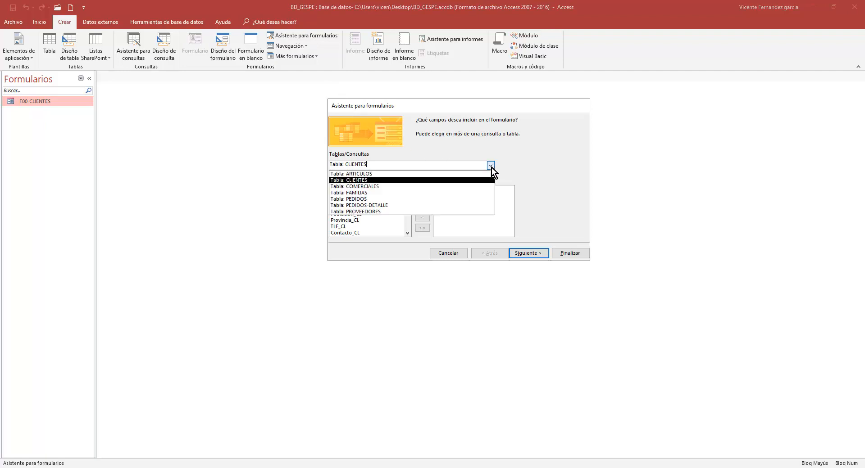
left_click(377, 186)
left_click(422, 202)
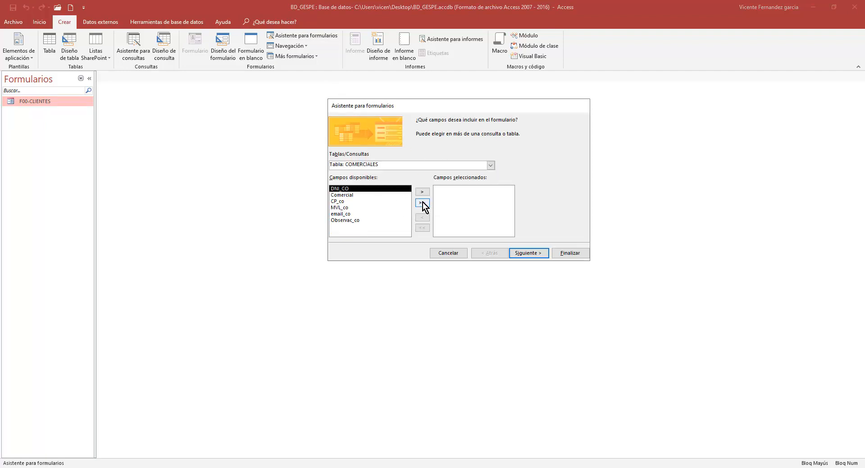
left_click(526, 256)
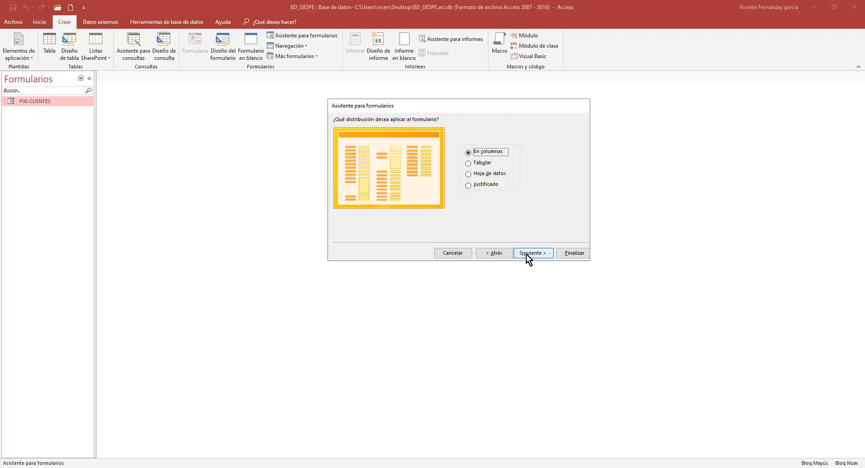
- Choose the Justificado layout, title the form F00-COMERCIALES, and finish the wizard with the option to modify the form design
left_click(470, 186)
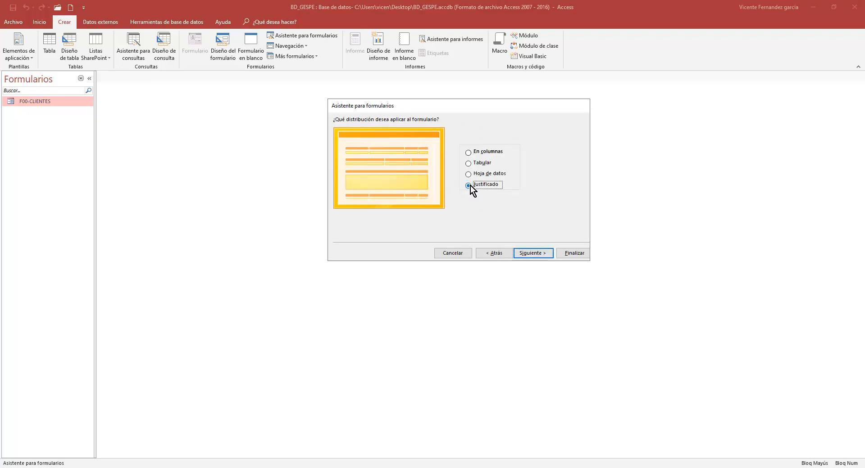
left_click(532, 251)
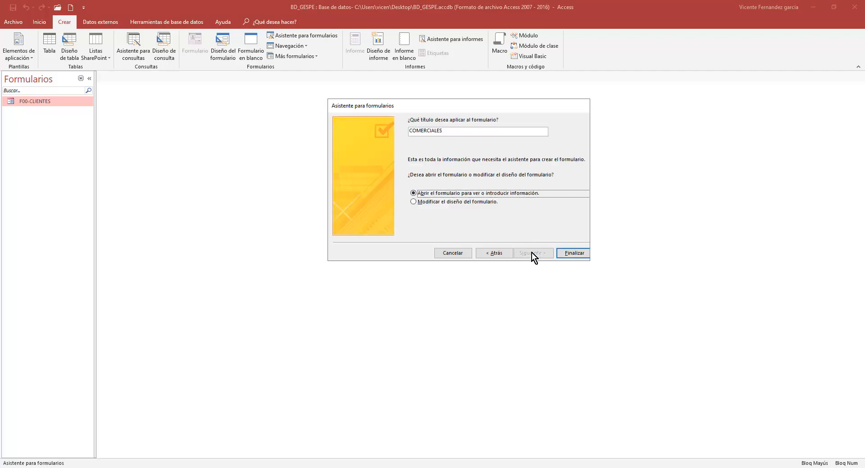
left_click(476, 203)
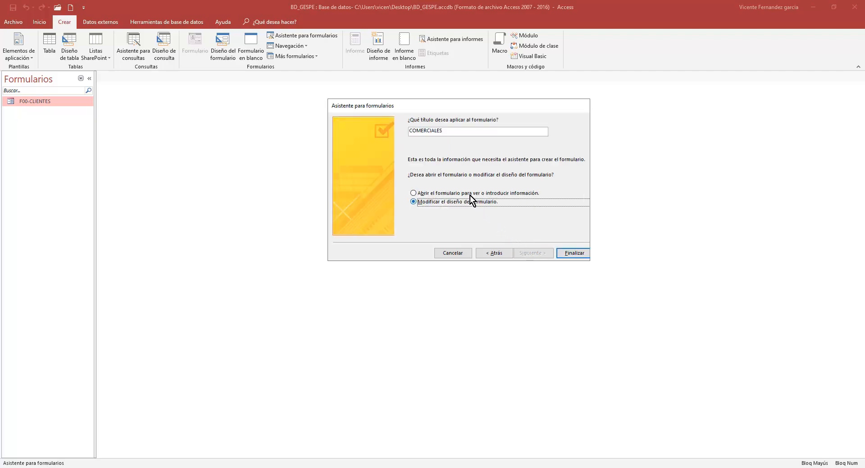
left_click(410, 131)
type("F00-")
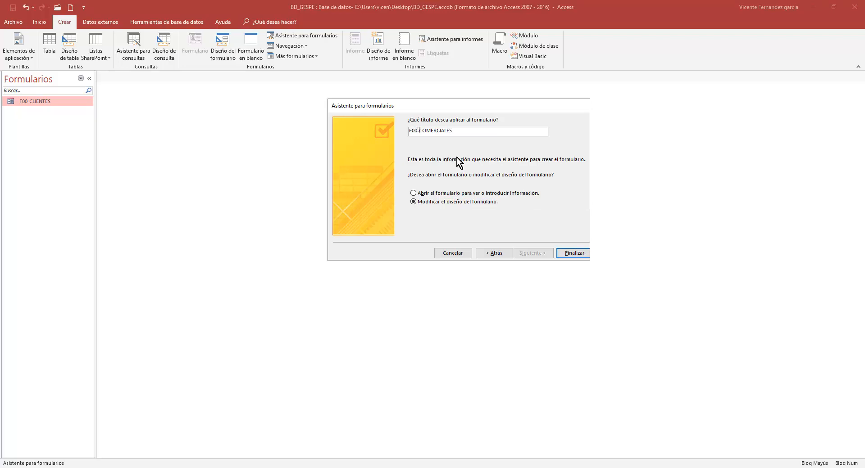
left_click(570, 253)
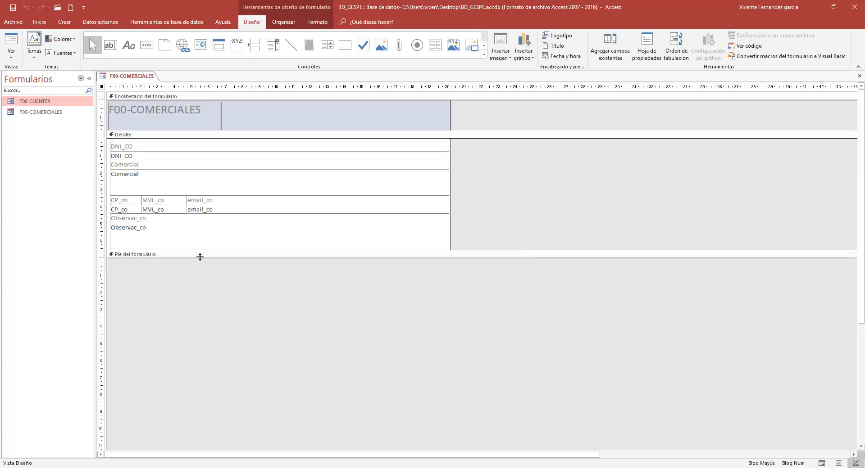
- Extend the Detalle section downward and move the Observac_co label and text box to its lower edge
left_click_drag(199, 249, 192, 315)
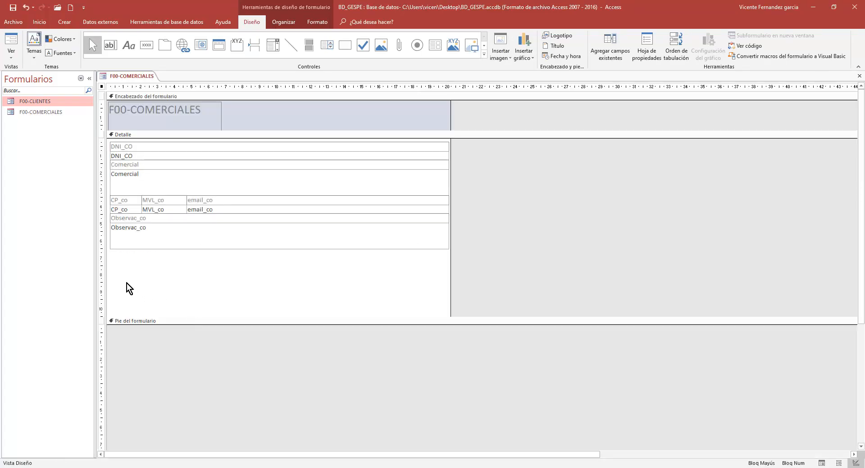
left_click_drag(126, 283, 141, 228)
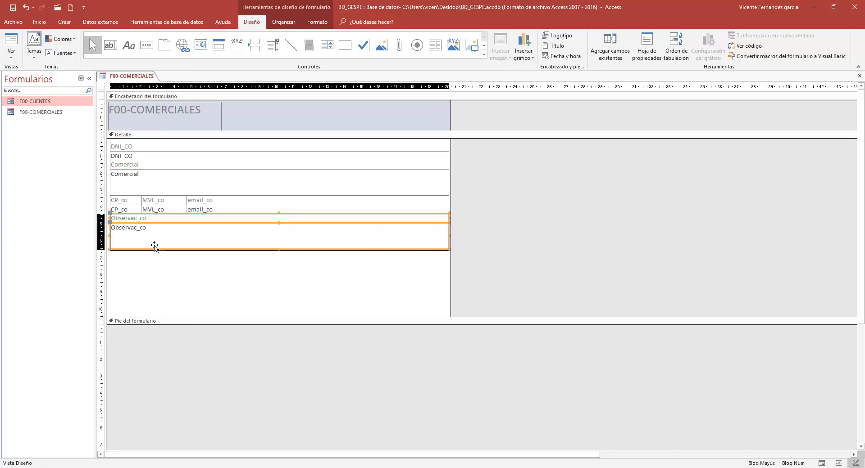
key("Down")
key("Down")
key("Down")
key("Down")
key("Down")
key("Down")
key("Down")
key("Down")
key("Down")
key("Down")
key("Down")
key("Down")
key("Down")
key("Down")
key("Down")
key("Down")
key("Down")
key("Down")
key("Down")
key("Down")
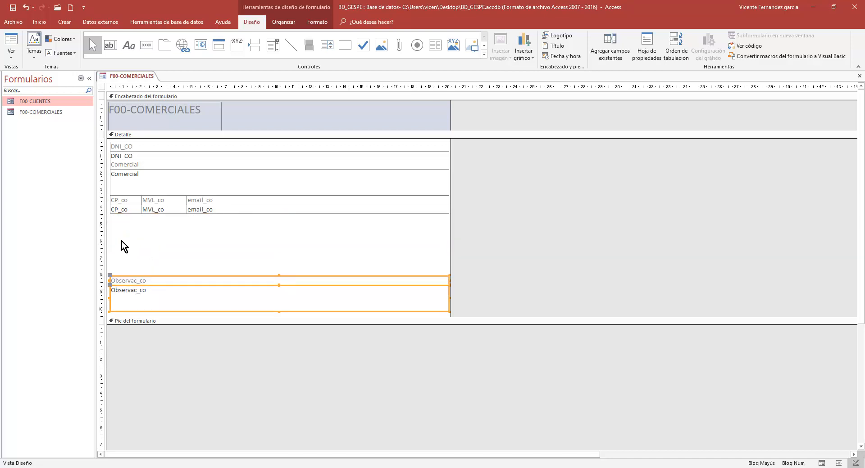
- Nudge the Comercial and CP_co labels and text boxes slightly down
left_click_drag(121, 242, 127, 192)
key("Down")
left_click(128, 231)
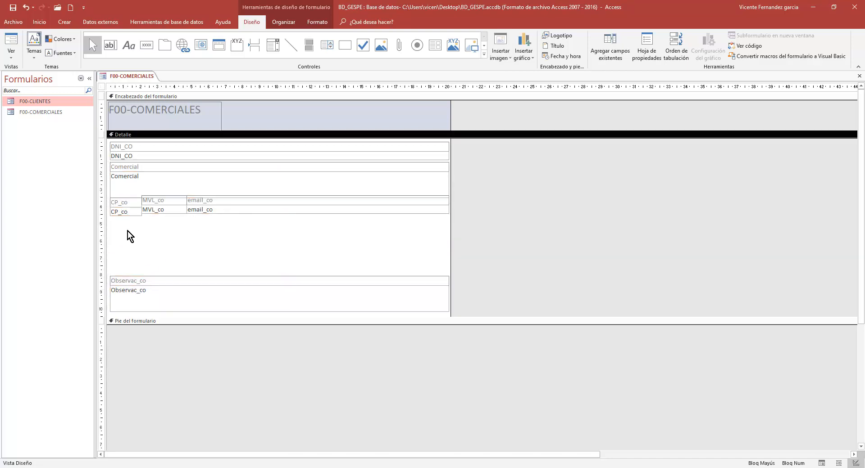
- Move the CP_co label and text box down to just above Observac_co
left_click_drag(127, 231, 131, 208)
key("Down")
key("Down")
key("Down")
key("Down")
key("Down")
key("Down")
key("Down")
key("Down")
key("Down")
key("Down")
key("Down")
key("Down")
key("Down")
key("Down")
key("Down")
key("Down")
key("Down")
key("Down")
key("Down")
key("Down")
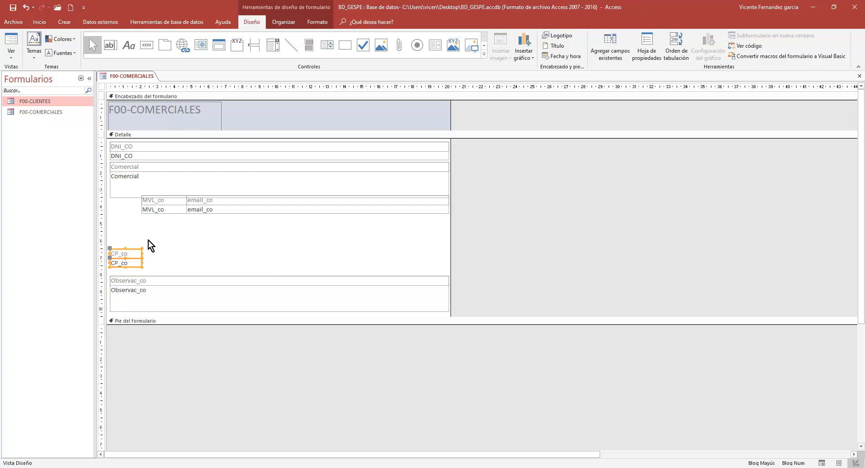
key("Down")
key("Down")
key("Down")
- Move the MVL_co label and text box down and to the left, just above CP_co
left_click_drag(156, 239, 169, 204)
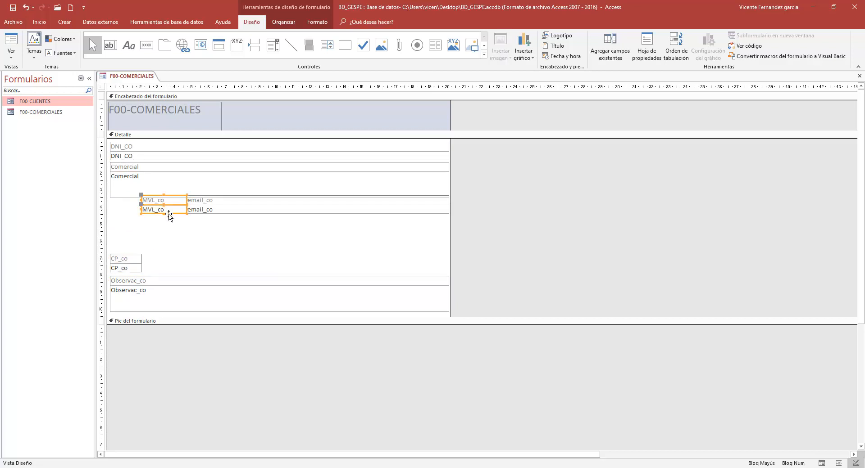
key("Down")
key("Down")
key("Down")
key("Down")
key("Down")
key("Down")
key("Down")
key("Down")
key("Down")
key("Down")
key("Down")
key("Down")
key("Down")
key("Down")
key("Down")
key("Down")
key("Down")
key("Down")
key("Down")
key("Down")
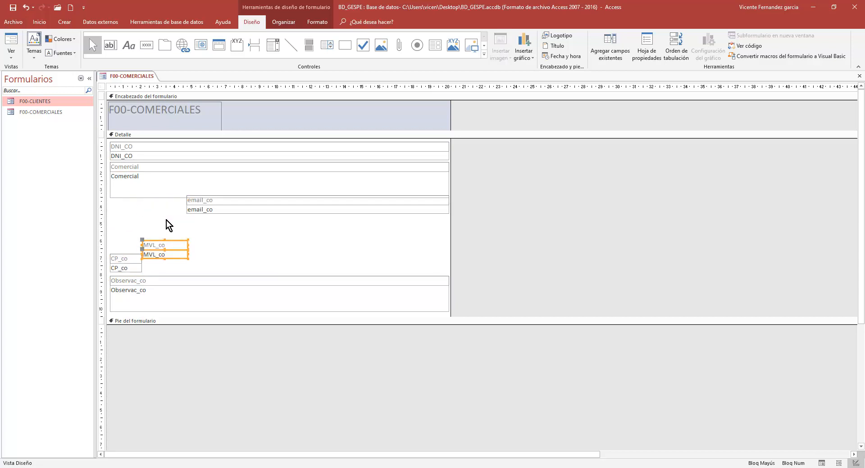
key("Up")
key("Up")
key("Up")
key("Left")
key("Left")
key("Left")
key("Left")
key("Left")
key("Left")
key("Left")
key("Left")
key("Left")
key("Left")
key("Left")
key("Left")
key("Left")
key("Left")
- Align the email_co label and text box with the left edge of the fields above and move them down
left_click_drag(195, 231, 189, 148)
left_click(237, 188)
left_click(268, 226, "shift")
right_click(284, 226)
mouse_move(316, 347)
left_click(443, 379)
key("Down")
key("Down")
key("Down")
key("Down")
key("Down")
key("Down")
key("Down")
key("Down")
key("Down")
key("Down")
key("Down")
key("Down")
key("Down")
key("Down")
key("Down")
key("Down")
key("Down")
- Narrow the DNI_CO controls to a short field and reduce the Comercial text box to a single line in height
left_click_drag(449, 147, 156, 152)
left_click(187, 203)
key("Up")
key("Up")
key("Up")
key("Up")
key("Up")
key("Up")
key("Up")
key("Up")
key("Up")
key("Up")
key("Up")
key("Up")
key("Up")
key("Up")
key("Up")
key("Up")
key("Up")
- Move the email_co label and text box up to sit directly below the Comercial field
left_click_drag(125, 194, 148, 236)
key("Up")
key("Up")
key("Up")
key("Up")
key("Up")
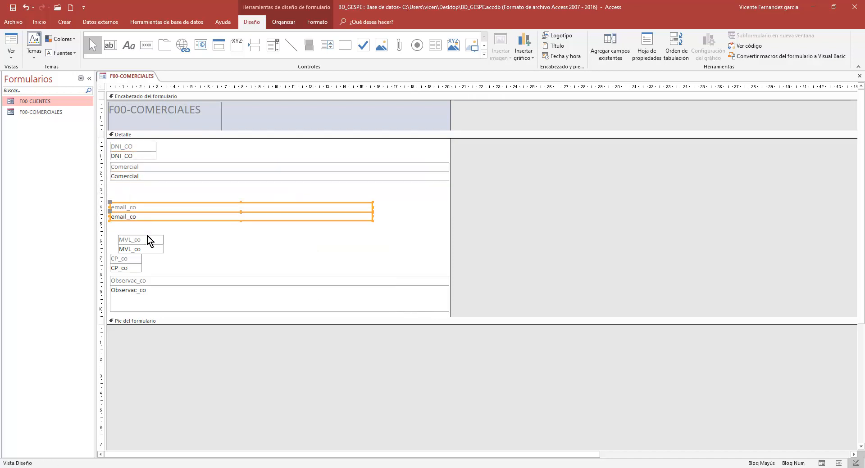
key("Up")
key("Up")
key("Up")
key("Up")
key("Up")
key("Up")
key("Up")
key("Up")
key("Up")
key("Up")
key("Up")
key("Up")
- Move the MVL_co label and text box up below email_co and align them with the left edge of the other fields
left_click(147, 236)
key("Up")
key("Up")
key("Up")
key("Up")
key("Up")
key("Up")
key("Up")
key("Up")
key("Up")
key("Up")
key("Up")
key("Up")
key("Up")
key("Up")
key("Up")
key("Up")
key("Up")
key("Up")
key("Up")
key("Left")
key("Left")
key("Left")
key("Left")
key("Left")
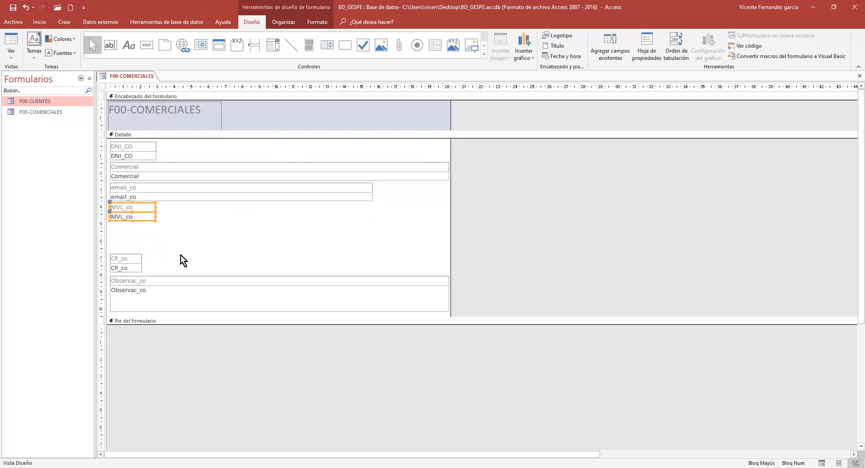
- Move the email_co label and text box right and down so they sit beside MVL_co on the same row
left_click_drag(235, 182, 268, 230)
key("Right")
key("Right")
key("Right")
key("Right")
key("Right")
key("Right")
key("Right")
key("Right")
key("Right")
key("Right")
key("Right")
key("Right")
key("Right")
key("Right")
key("Right")
key("Right")
key("Right")
key("Right")
key("Right")
key("Right")
key("Down")
key("Down")
key("Down")
key("Down")
key("Down")
key("Down")
key("Down")
key("Down")
key("Down")
key("Down")
key("Down")
key("Down")
- Move the MVL_co and email_co row up to sit just below the Comercial text box
left_click_drag(145, 194, 176, 223)
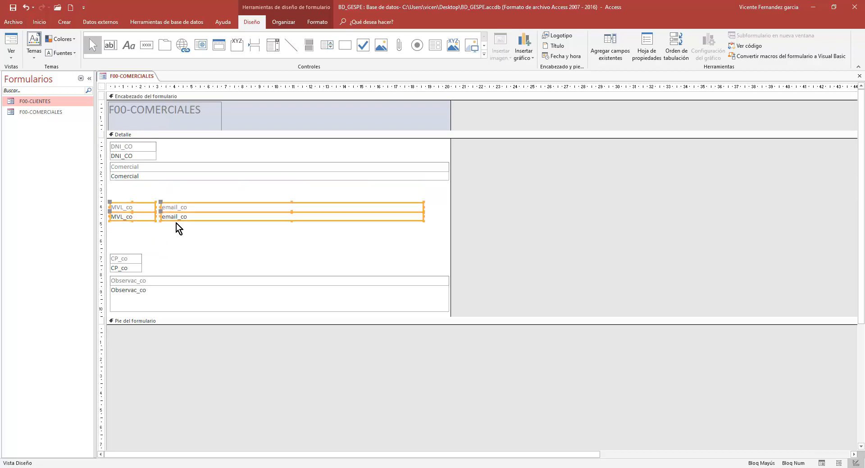
key("Up")
key("Up")
key("Up")
key("Up")
key("Up")
key("Up")
key("Up")
key("Up")
key("Up")
key("Up")
key("Up")
- Move the CP_co and Observac_co labels and text boxes up below the MVL_co row
left_click_drag(130, 288, 194, 242)
key("Up")
key("Up")
key("Up")
key("Up")
key("Up")
key("Up")
key("Up")
key("Up")
key("Up")
key("Up")
key("Up")
key("Up")
key("Up")
key("Up")
key("Up")
key("Up")
key("Up")
key("Up")
key("Up")
key("Up")
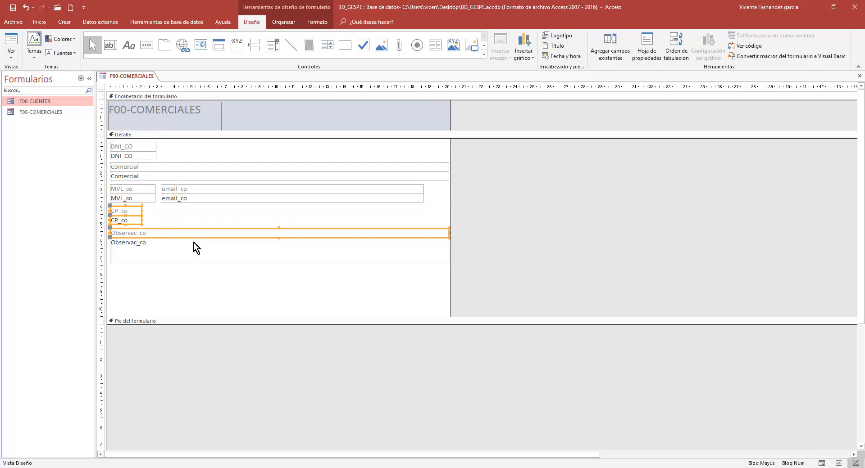
- Shrink the F00-COMERCIALES title label in the form header to fit its text
left_click(198, 115)
double_click(221, 125)
double_click(222, 116)
- Left-align the title and the first column of controls, and nudge the email_co label and text box slightly left
left_click(129, 87)
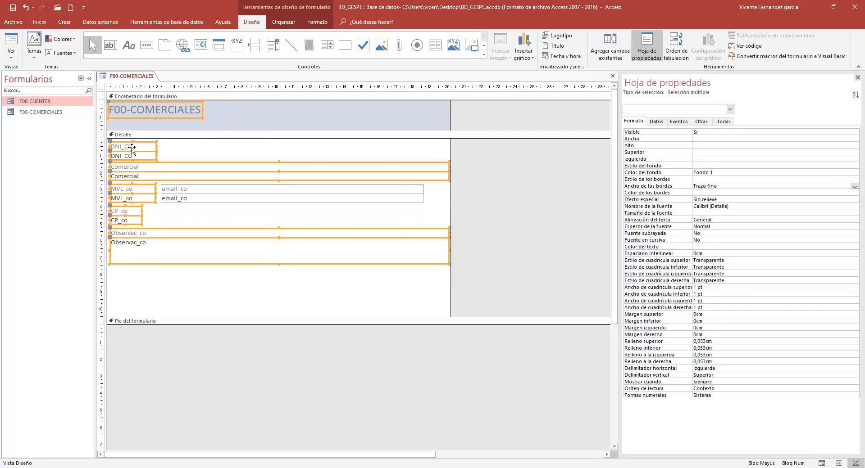
right_click(131, 148)
mouse_move(162, 291)
left_click(259, 291)
left_click_drag(259, 219, 241, 192)
key("Left")
key("Left")
- Narrow the Comercial, email_co and Observac_co controls to end at about 8 cm, and reduce the form width to about 8.7 cm
left_click_drag(431, 199, 419, 176)
left_click_drag(435, 219, 438, 251)
left_click_drag(447, 250, 418, 251)
left_click_drag(410, 152, 240, 244)
left_click_drag(451, 208, 254, 230)
- Align the right edges of the Comercial, email_co and Observac_co labels and text boxes
left_click_drag(207, 147, 221, 274)
right_click(221, 247)
mouse_move(275, 336)
left_click(358, 346)
left_click(118, 266)
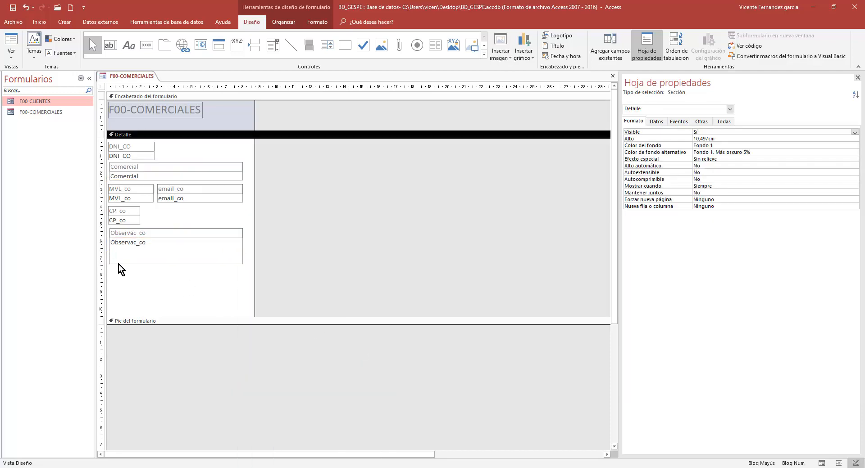
- Left-align the first column of detail controls and tighten the form to about 8 cm wide with a detail section about 7.9 cm high
left_click_drag(156, 149, 156, 275)
left_click_drag(155, 150, 136, 275)
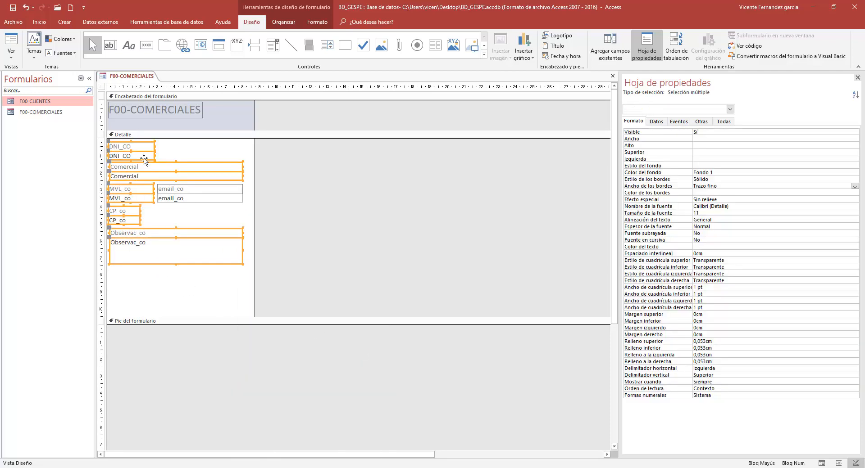
right_click(144, 156)
mouse_move(239, 299)
left_click(272, 299)
left_click_drag(254, 233, 244, 235)
left_click_drag(191, 317, 192, 273)
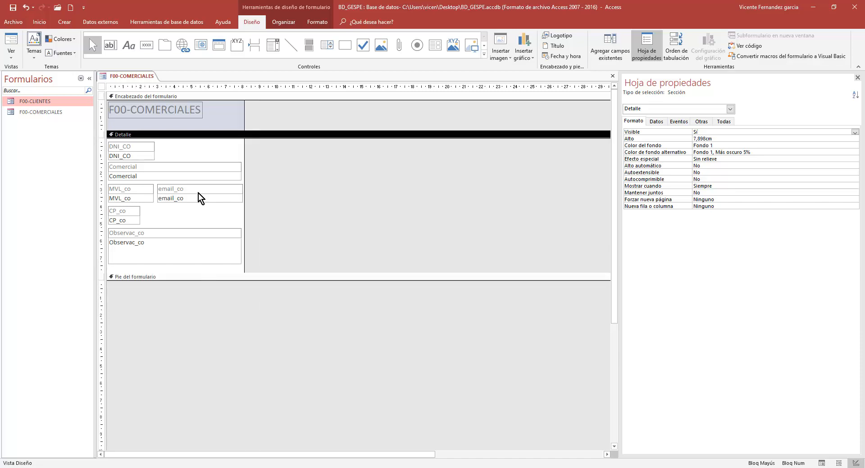
- Make all six field labels in the detail section bold and colour their text blue (Énfasis 1)
left_click(146, 147)
left_click(150, 166, "shift")
left_click(128, 188, "shift")
left_click(198, 188, "shift")
left_click(122, 211, "shift")
left_click(171, 233, "shift")
left_click(45, 21)
left_click(409, 52)
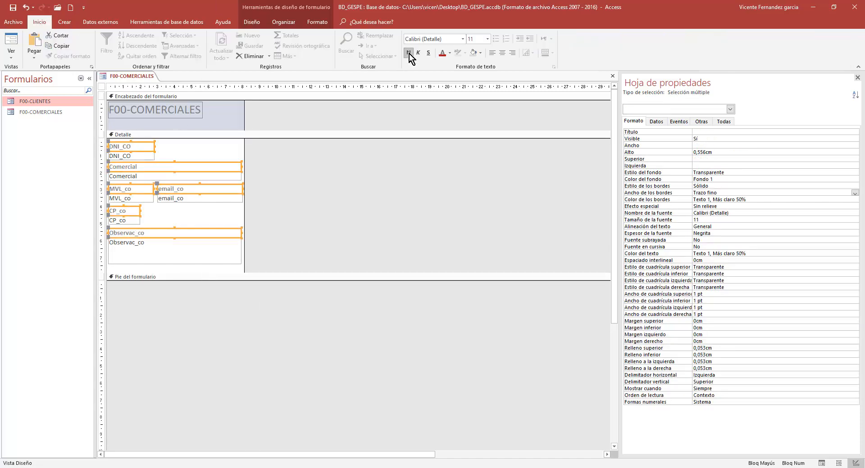
left_click(450, 53)
left_click(472, 85)
- Shorten the DNI_CO label to DNI and the MVL_co label to MVL
left_click(141, 148)
left_click(141, 148)
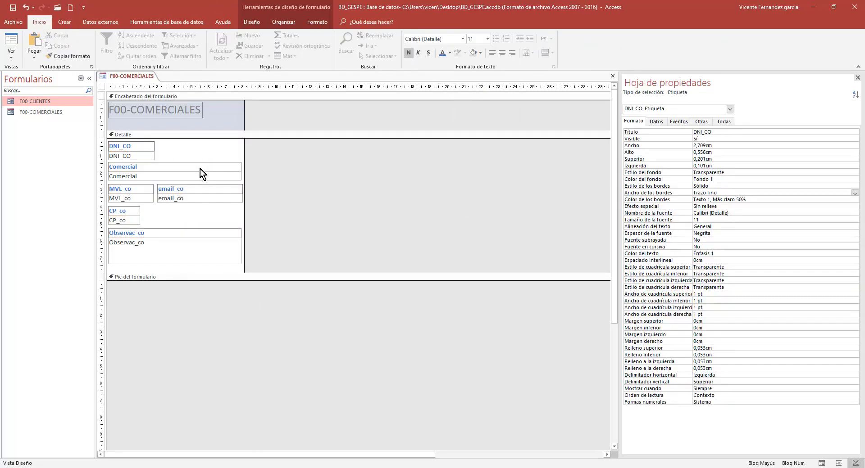
key("BackSpace")
key("BackSpace")
key("BackSpace")
key("Return")
left_click(129, 188)
left_click(128, 188)
key("BackSpace")
key("BackSpace")
key("BackSpace")
key("Return")
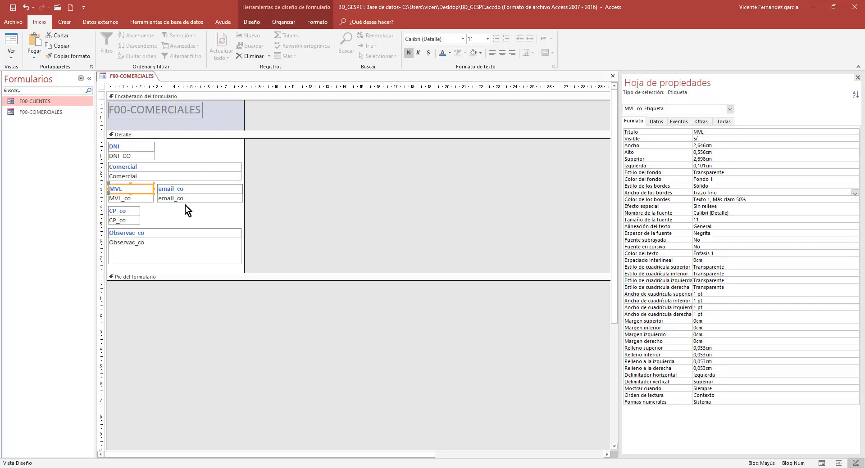
- Shorten the email_co label to email and the CP_co label to CP
left_click(206, 188)
left_click(207, 189)
key("BackSpace")
key("BackSpace")
key("BackSpace")
key("Return")
left_click(121, 211)
left_click(121, 211)
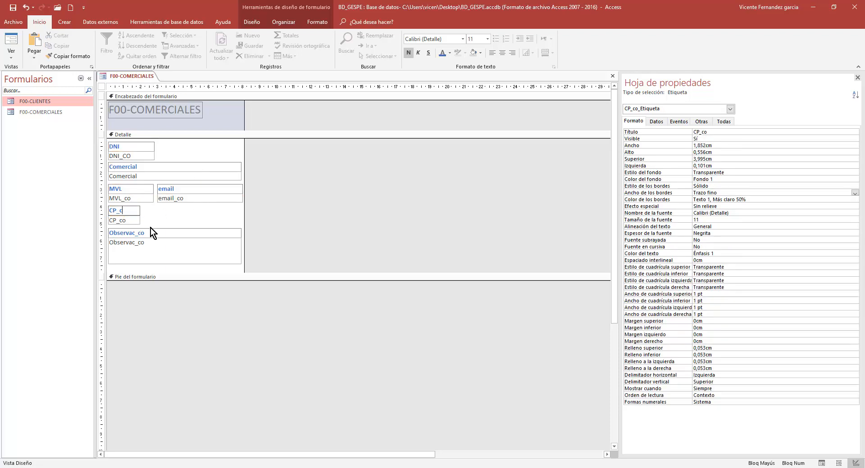
key("BackSpace")
key("BackSpace")
key("BackSpace")
key("Return")
- Change the Observac_co label's text to Observaciones
left_click(151, 229)
left_click(151, 228)
key("BackSpace")
key("BackSpace")
key("BackSpace")
type("IONE")
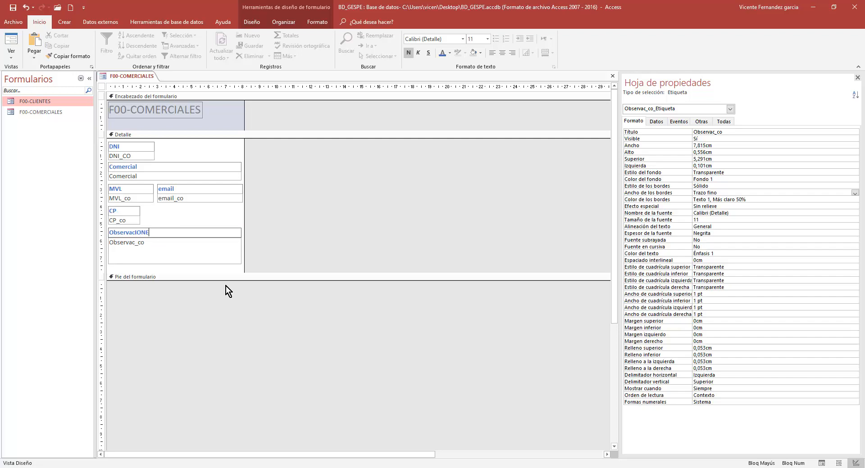
key("BackSpace")
key("BackSpace")
key("BackSpace")
key("BackSpace")
key("Caps_Lock")
type("iones")
key("Return")
left_click(221, 216)
- Set the border style of all six field labels to Transparente and shrink the labels to fit their text
left_click(145, 147)
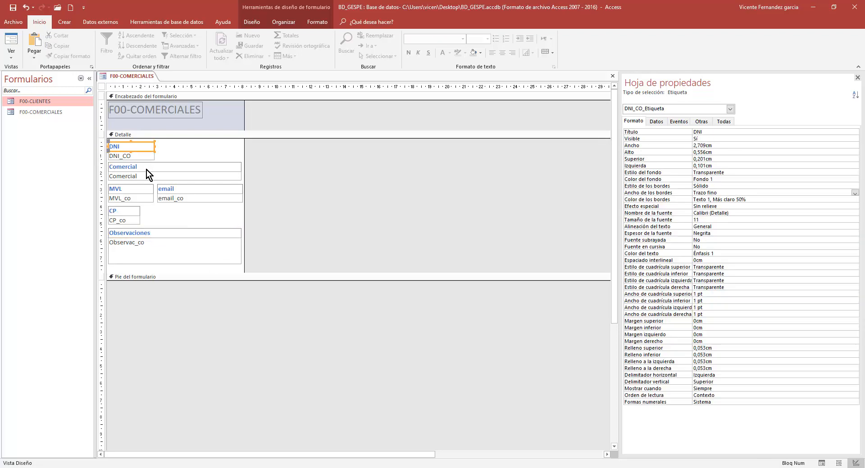
left_click(145, 188, "shift")
left_click(145, 165, "shift")
left_click(178, 189, "shift")
left_click(129, 211, "shift")
left_click(135, 233, "shift")
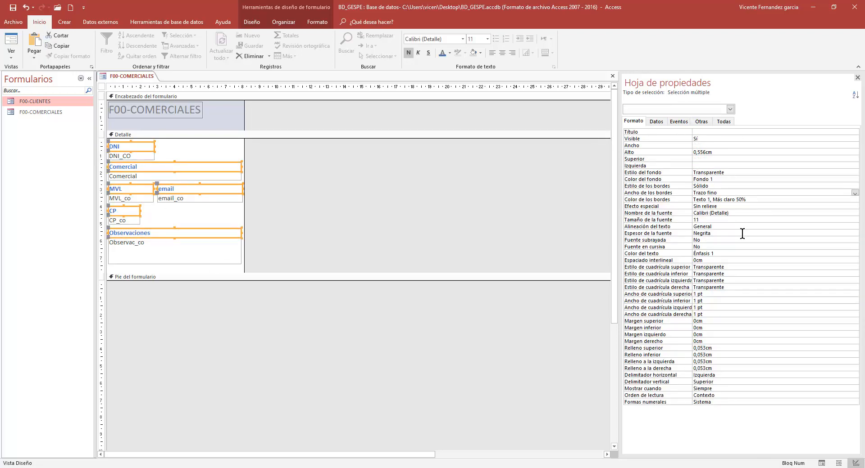
left_click_drag(723, 186, 695, 186)
type("Transparente")
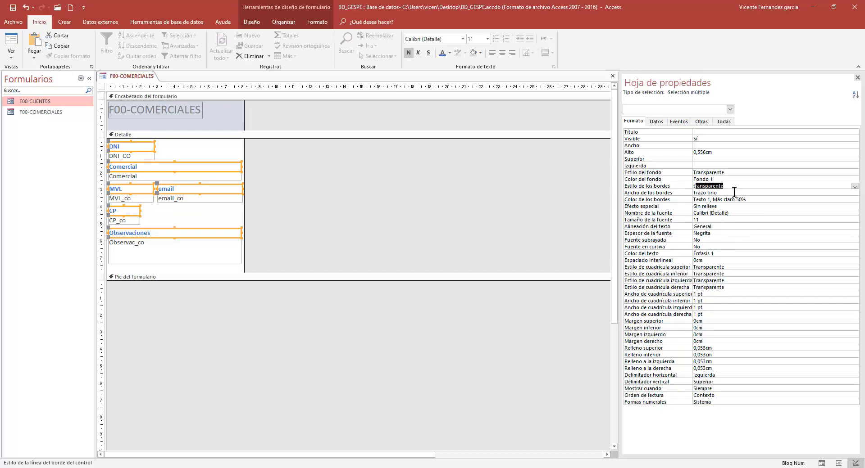
left_click(738, 192)
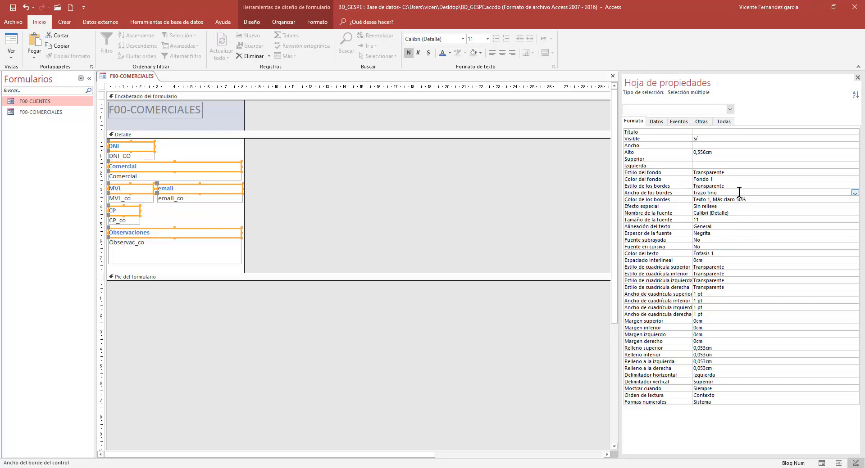
double_click(241, 232)
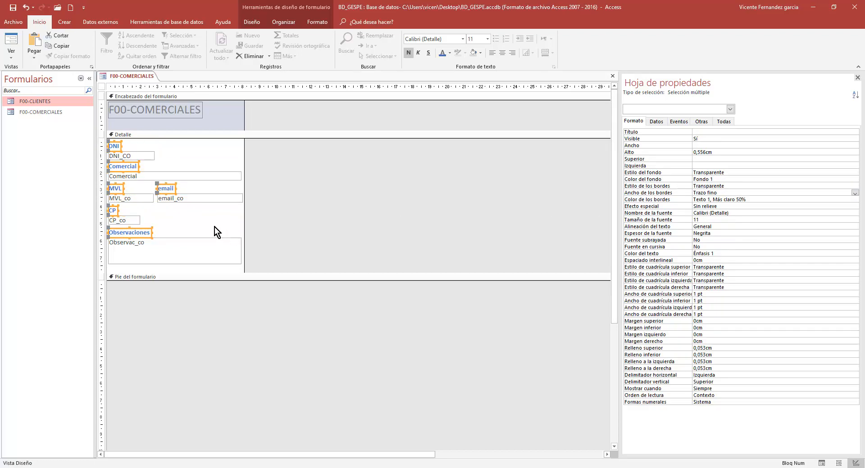
left_click(214, 227)
- Change the form header title to "COMERCIALES..."
left_click(193, 110)
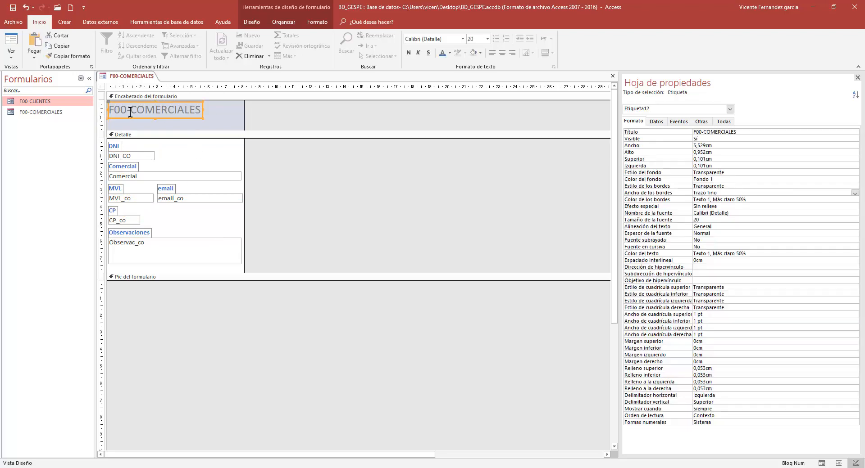
left_click_drag(130, 112, 101, 112)
key("Delete")
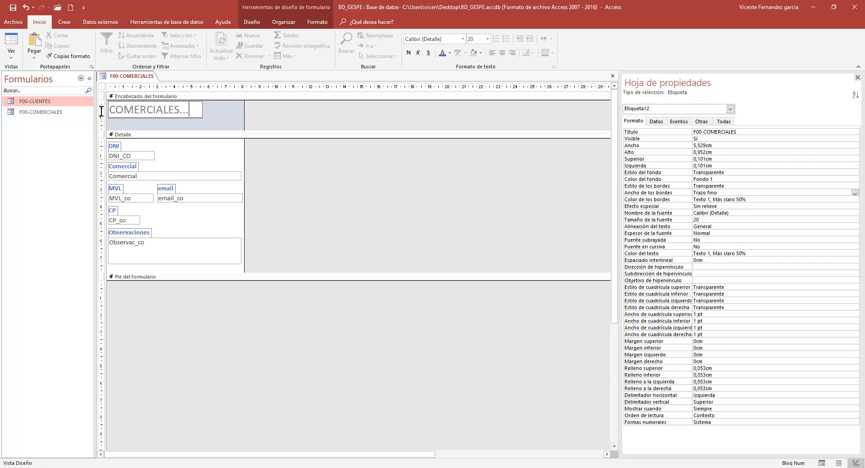
key("Return")
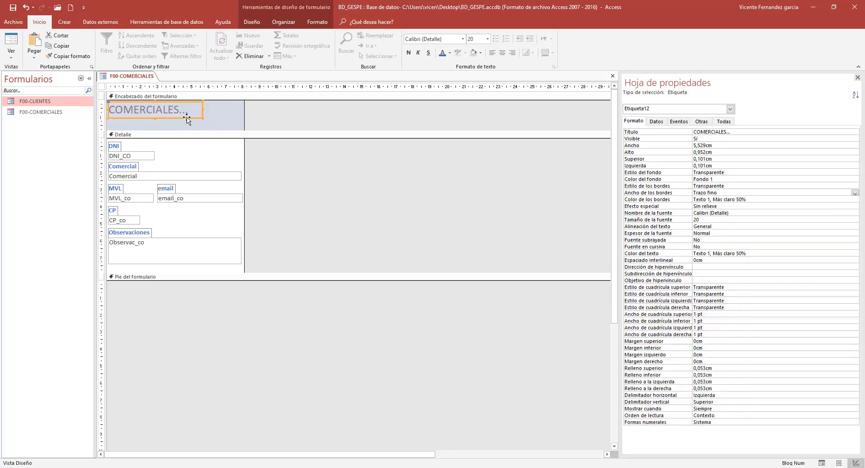
- Move the COMERCIALES... header title slightly lower and format it bold in dark red
left_click_drag(186, 118, 184, 125)
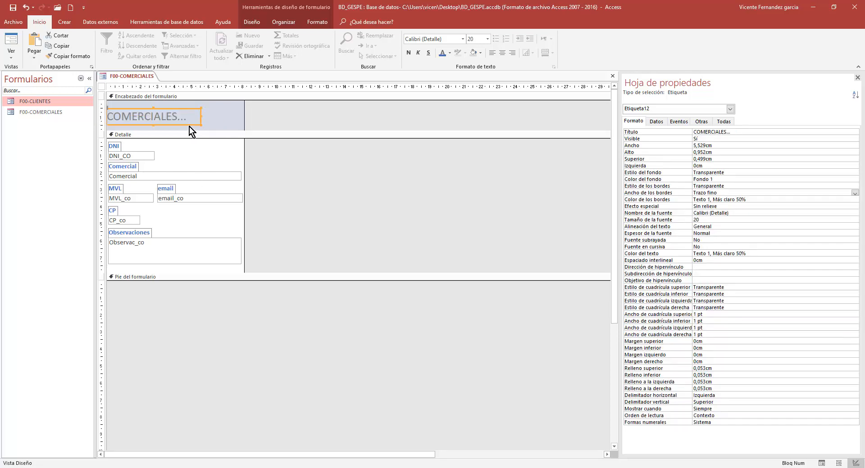
left_click(408, 53)
left_click(450, 53)
left_click(440, 179)
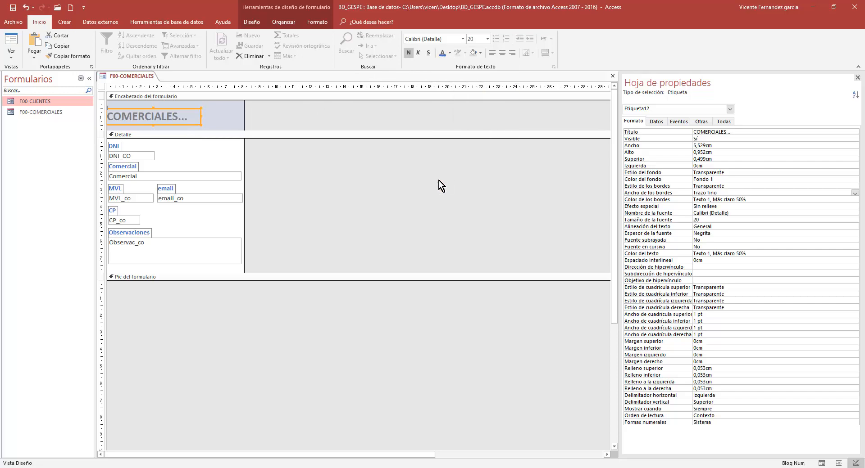
- Widen the form to about 8.4 cm and shift all its controls slightly to the right
left_click_drag(244, 149, 249, 150)
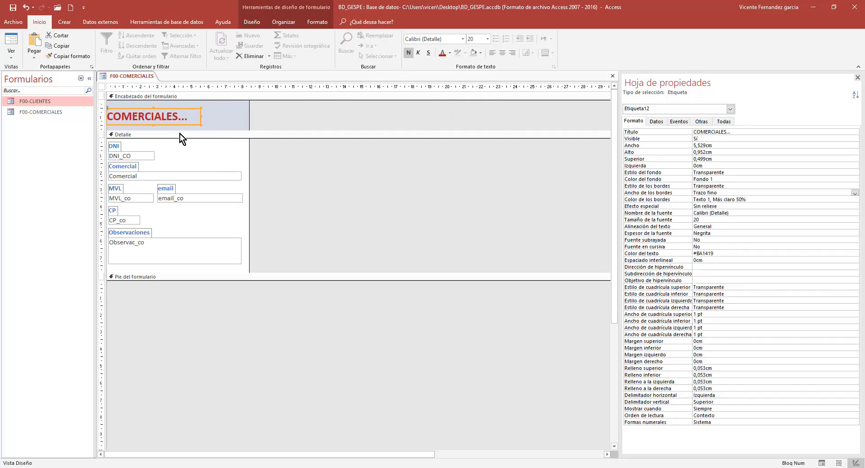
left_click_drag(116, 85, 228, 87)
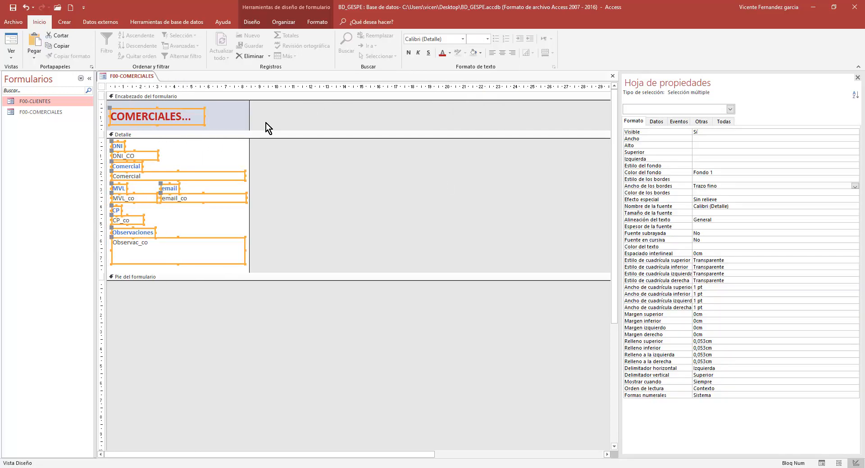
left_click(304, 107)
- Draw a rectangle about 8.1 cm wide around the title in the form header
left_click(252, 22)
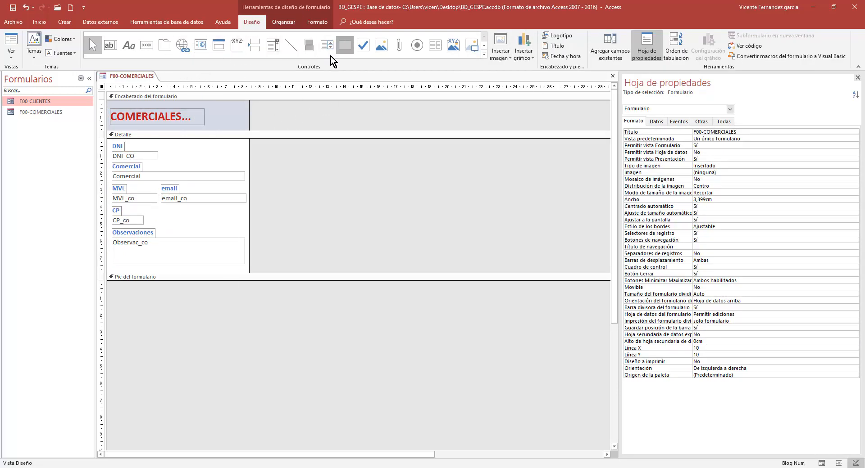
left_click(345, 45)
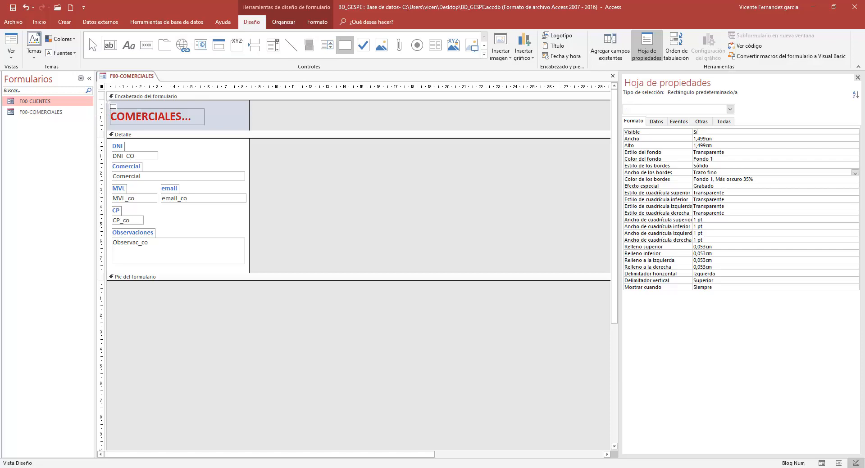
mouse_move(108, 102)
left_mouse_down()
mouse_move(153, 123)
mouse_move(245, 126)
left_mouse_up()
- Paste a copy of the header rectangle into the detail section and stretch it to about 7.5 cm high around all the fields
left_click(177, 150)
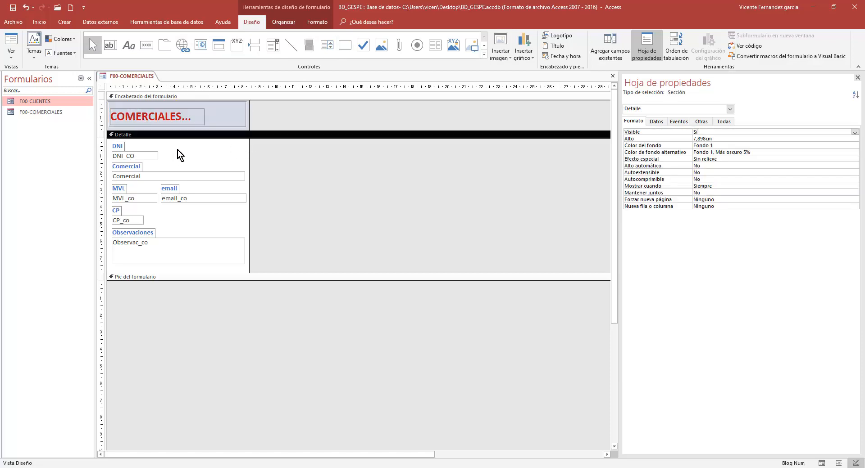
right_click(177, 150)
left_click(195, 182)
left_click_drag(176, 163, 183, 266)
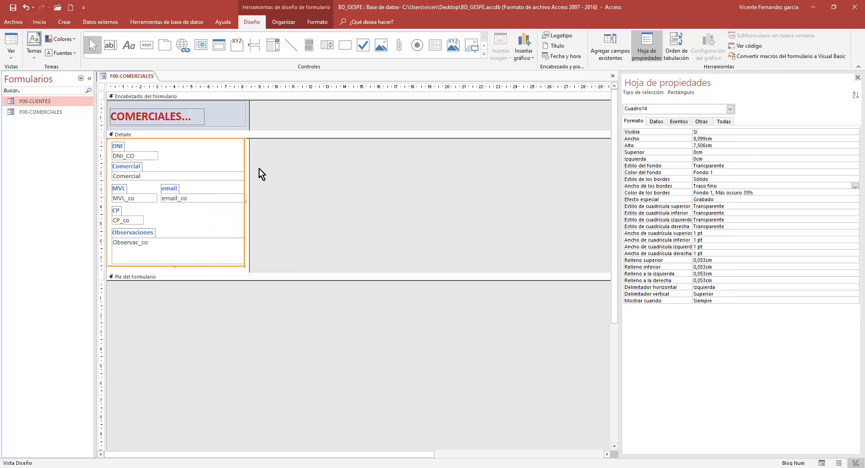
- Align the header and detail rectangles by their right edges and trim the detail section to about 7.7 cm high
left_click(233, 126)
left_click(244, 147, "shift")
right_click(244, 147)
mouse_move(297, 291)
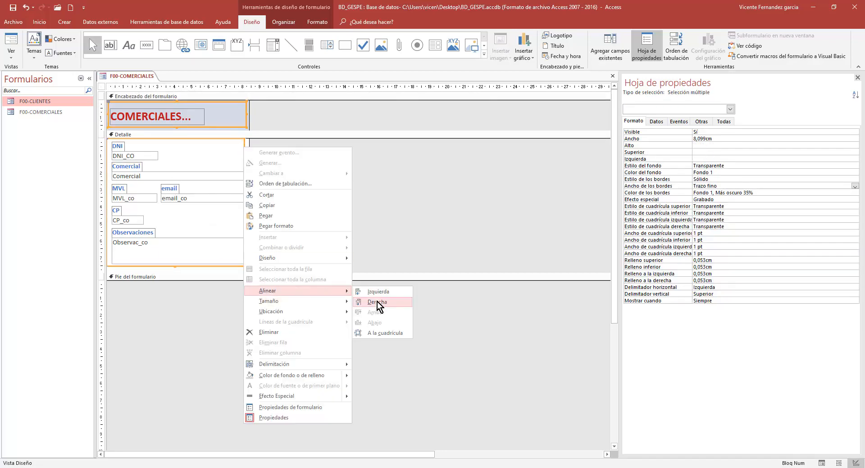
left_click(377, 302)
left_click(272, 258)
- Fill the detail and header sections with the same light grey background and preview the form in Form view
right_click(188, 152)
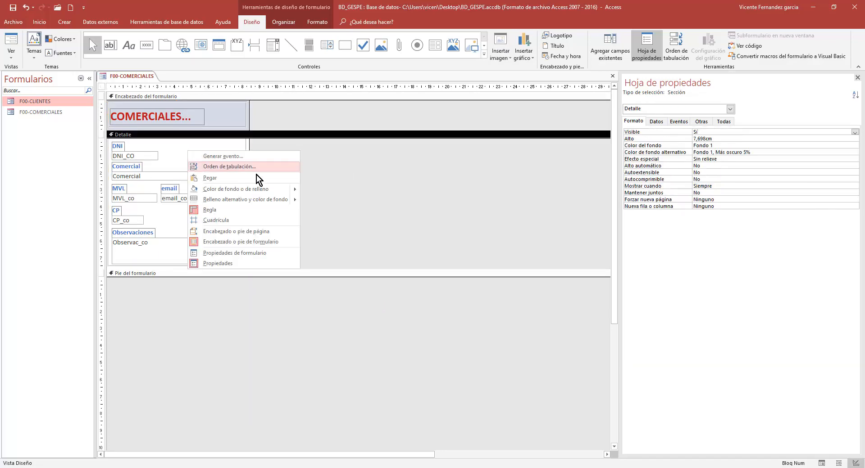
mouse_move(291, 189)
left_click(307, 225)
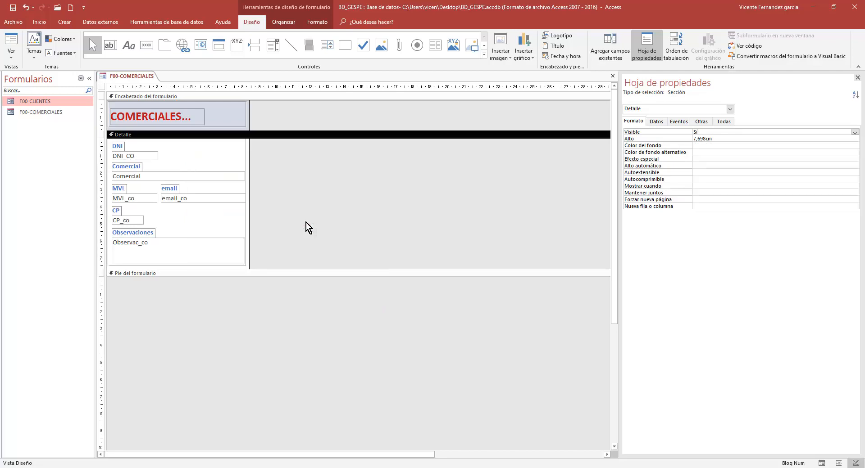
right_click(228, 114)
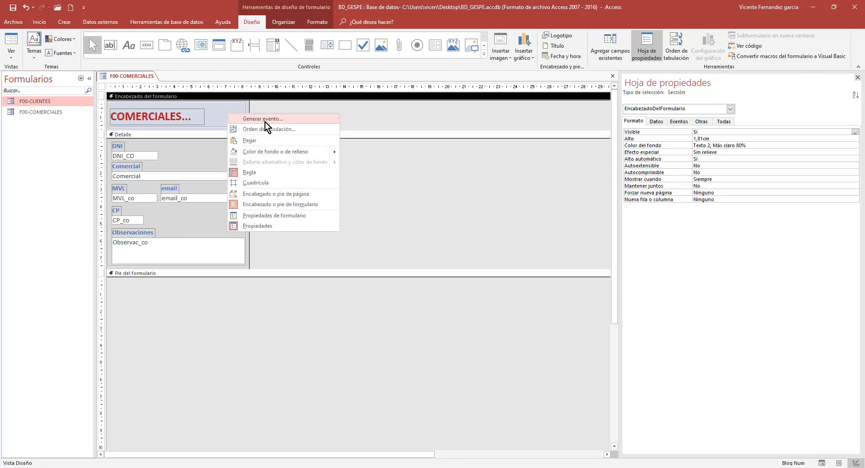
mouse_move(324, 152)
left_click(347, 174)
left_click(11, 42)
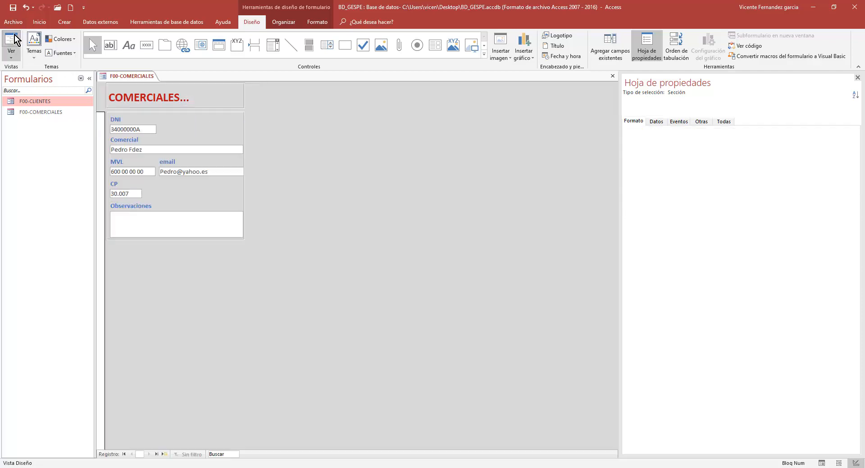
- Return to Design view and set the form's Selectores de registro property to No
right_click(368, 136)
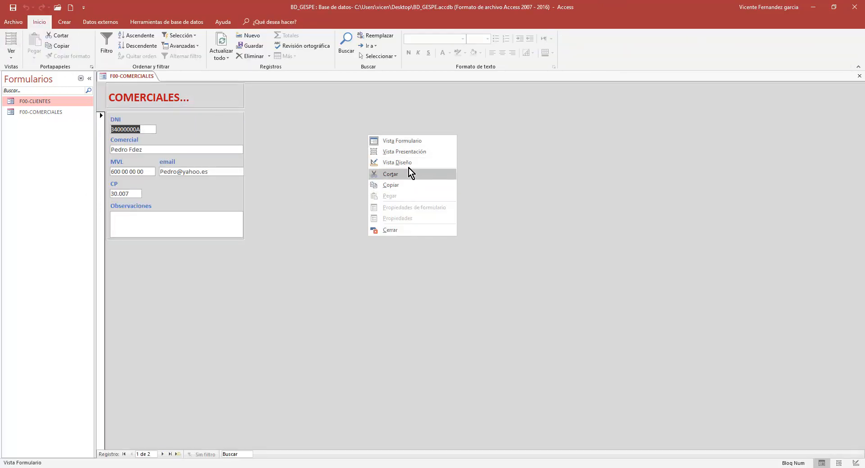
left_click(409, 169)
left_click(101, 88)
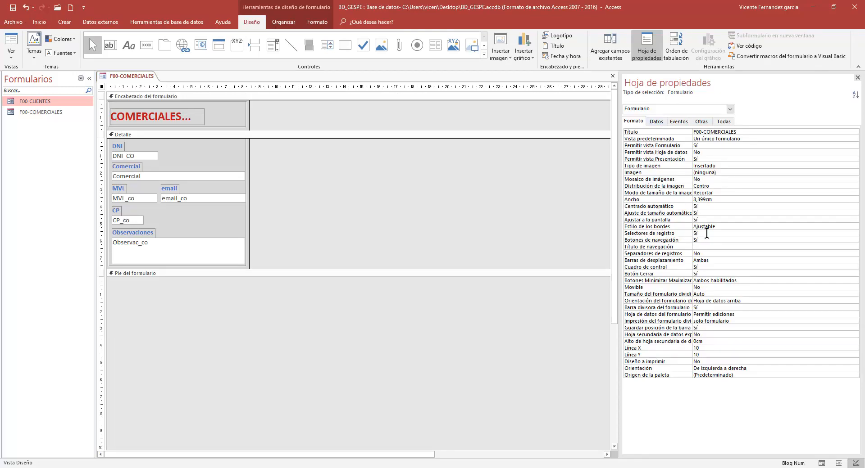
left_click(685, 234)
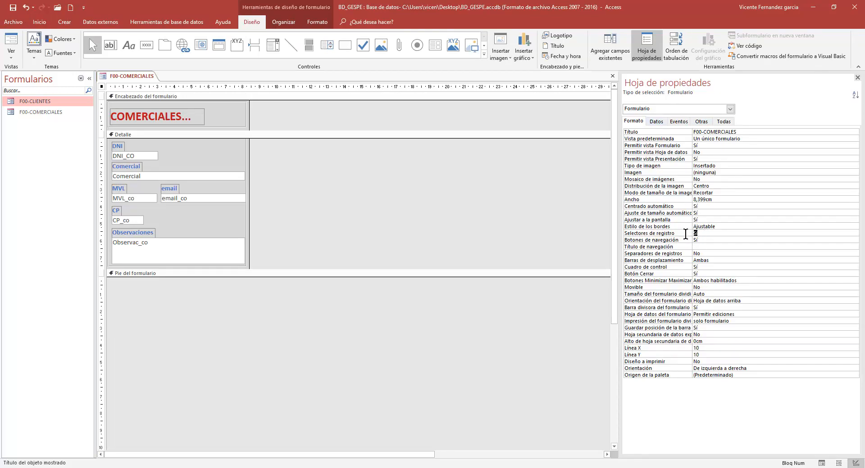
type("n")
left_click(727, 246)
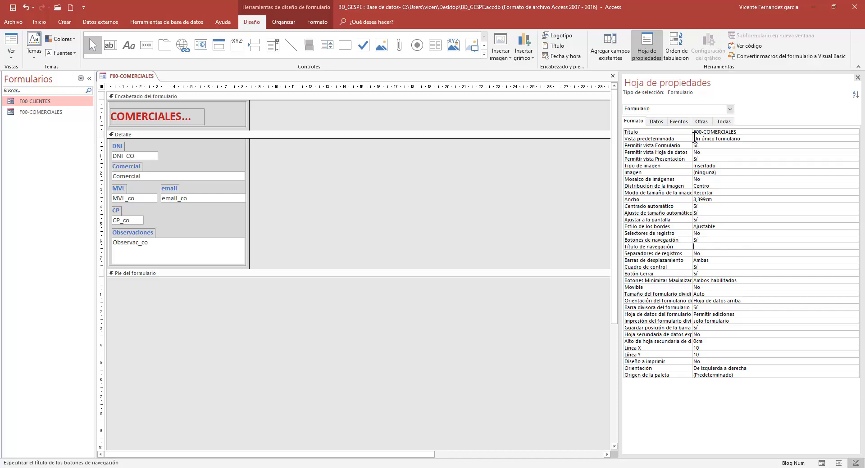
- Set the form's Emergente property to Sí and close the property sheet
left_click(702, 122)
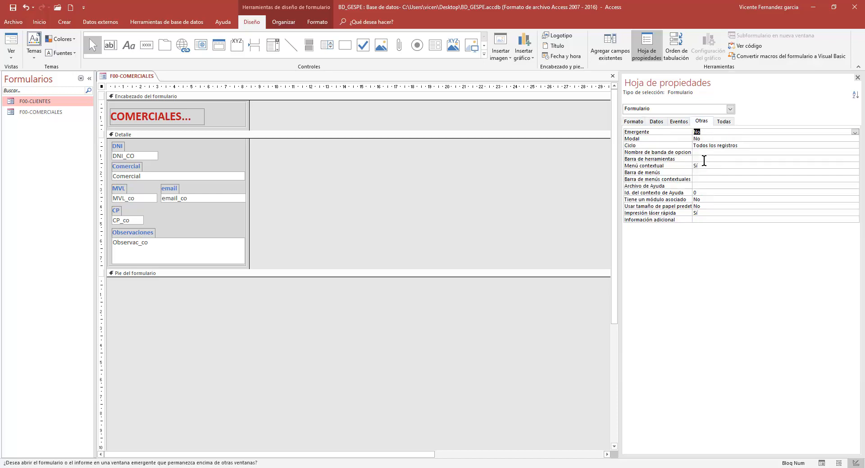
type("s")
left_click(711, 139)
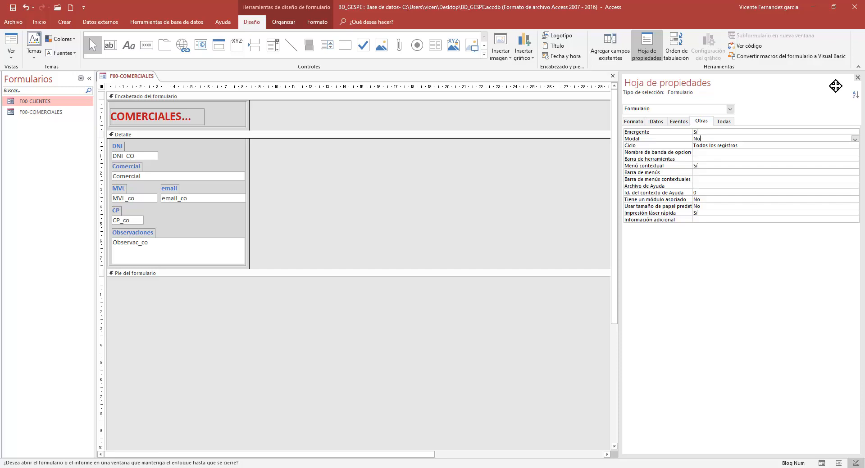
left_click(857, 77)
- Preview F00-COMERCIALES as a pop-up window, move it towards the middle of the workspace, and close it saving the changes
left_click(10, 45)
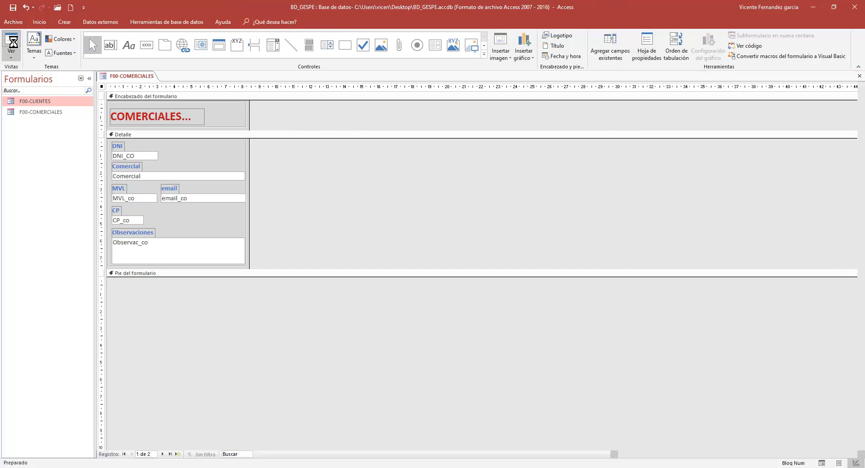
left_click_drag(183, 88, 382, 133)
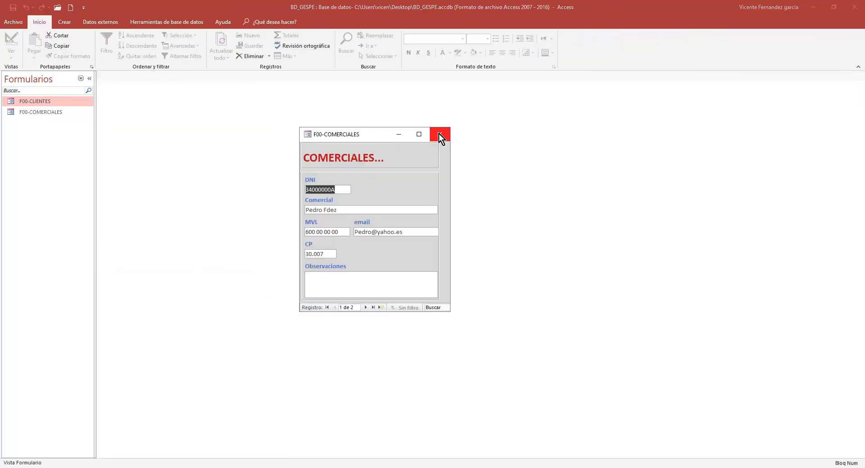
left_click(439, 134)
left_click(396, 263)
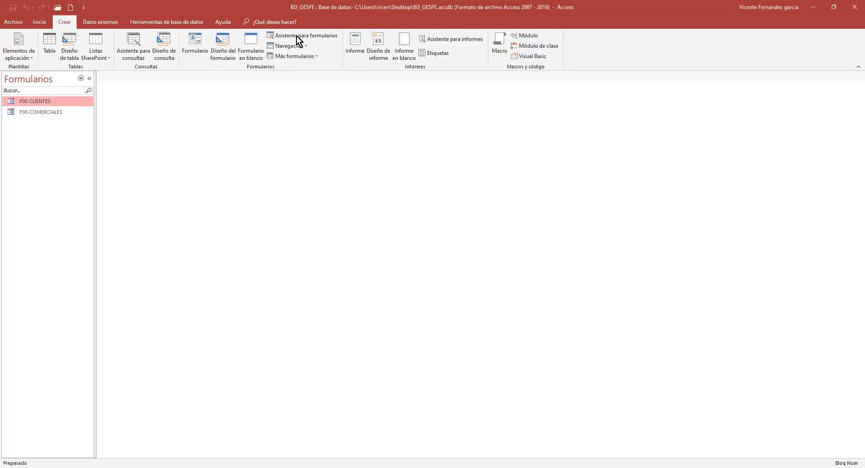
- Start a new form with the form wizard, using all fields of the ARTICULOS table and the Justificado layout
left_click(285, 35)
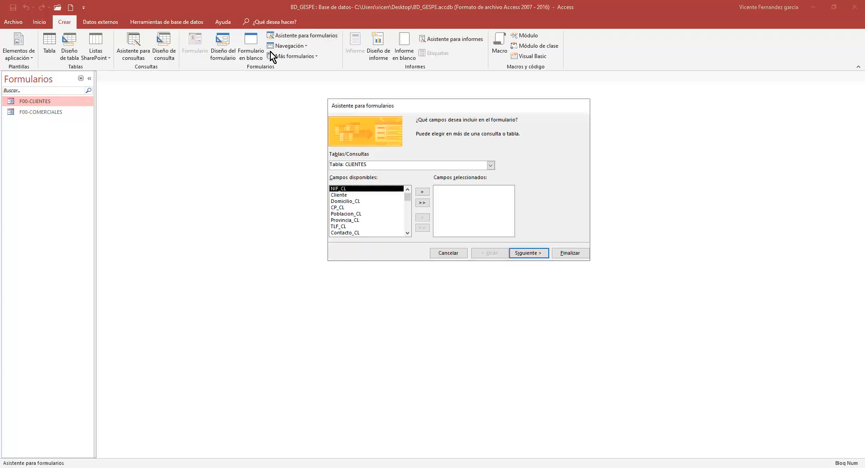
left_click(493, 165)
left_click(367, 174)
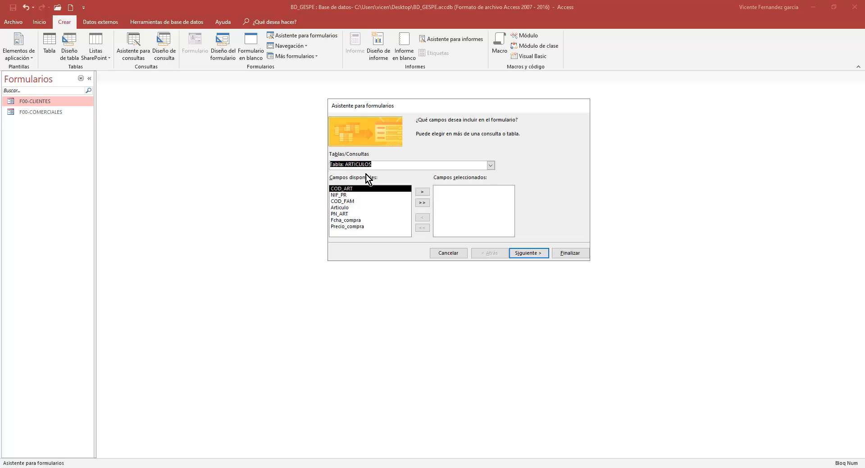
left_click(420, 202)
left_click(530, 253)
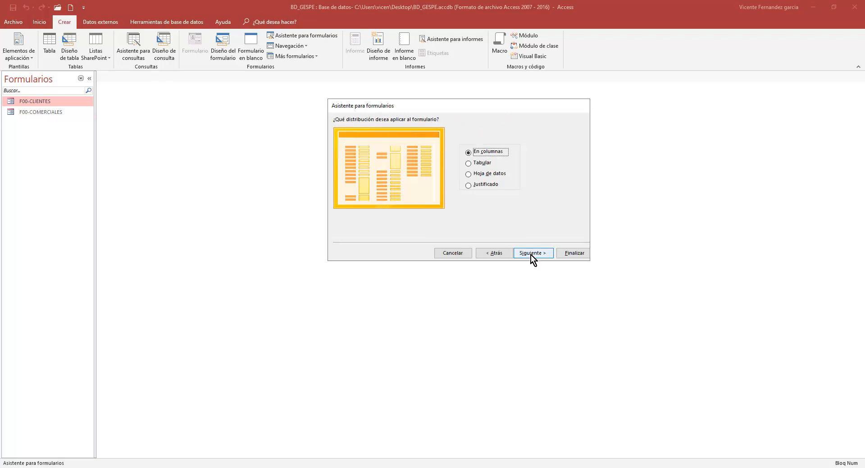
left_click(490, 186)
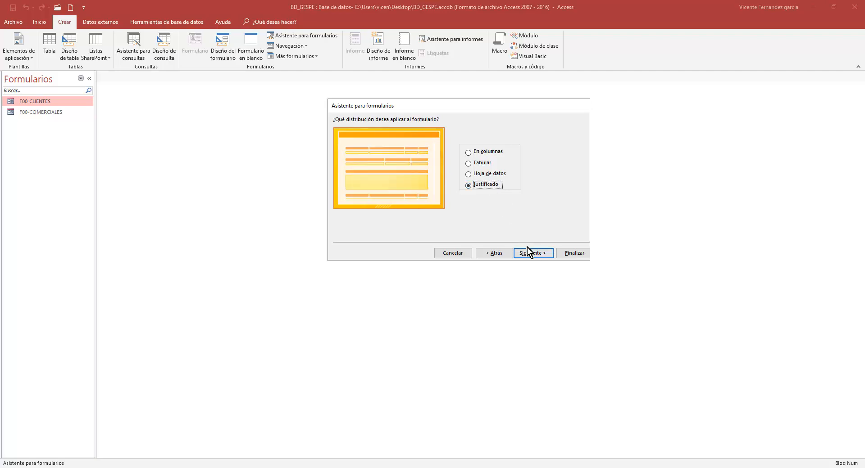
left_click(525, 252)
- Title the new form F00-ARTICULOS and finish the wizard with the option to modify the form's design
left_click(480, 201)
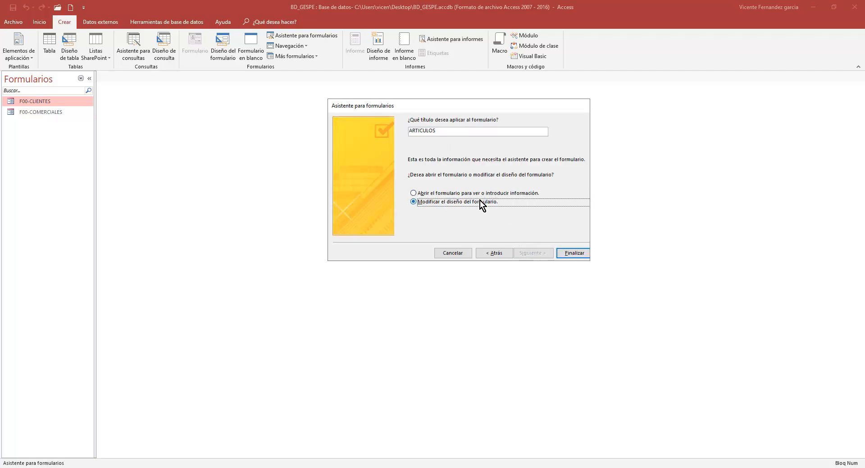
left_click(411, 131)
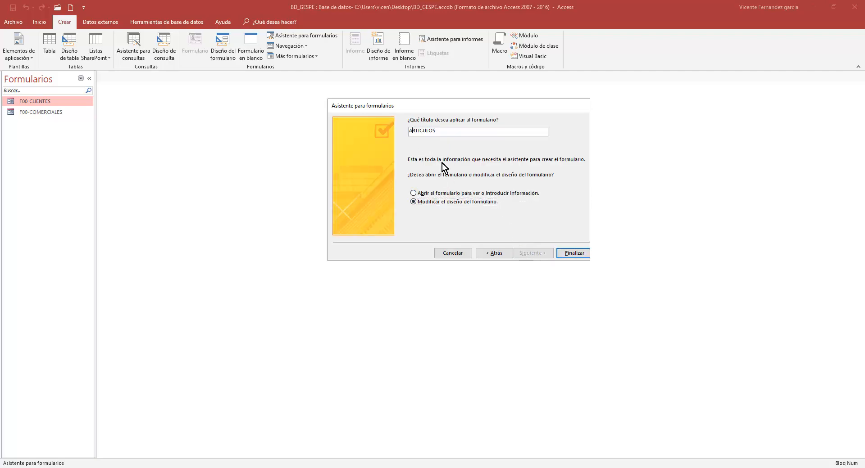
type("f")
key("BackSpace")
key("Caps_Lock")
type("F00-")
left_click(574, 253)
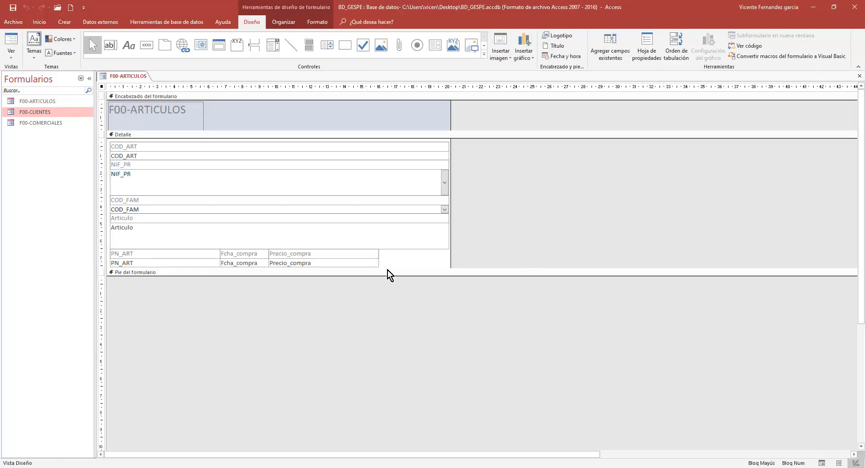
- Extend the detail section downwards and move the row with PN_ART, Fcha_compra and Precio_compra lower
left_click_drag(388, 271, 394, 377)
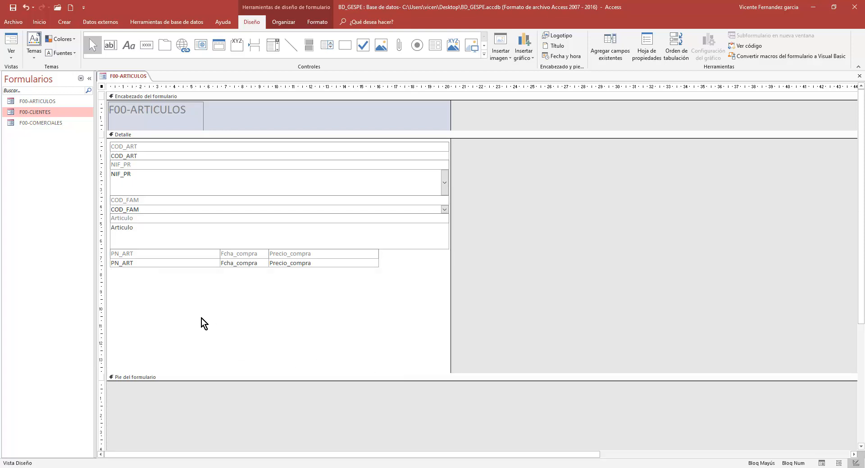
left_click_drag(162, 291, 293, 258)
left_click_drag(288, 263, 287, 319)
- Reduce the NIF_PR, Articulo and bottom-row fields to the height of the shortest one
left_click(217, 245)
left_click(293, 320, "shift")
left_click(181, 186, "shift")
right_click(219, 232)
mouse_move(301, 346)
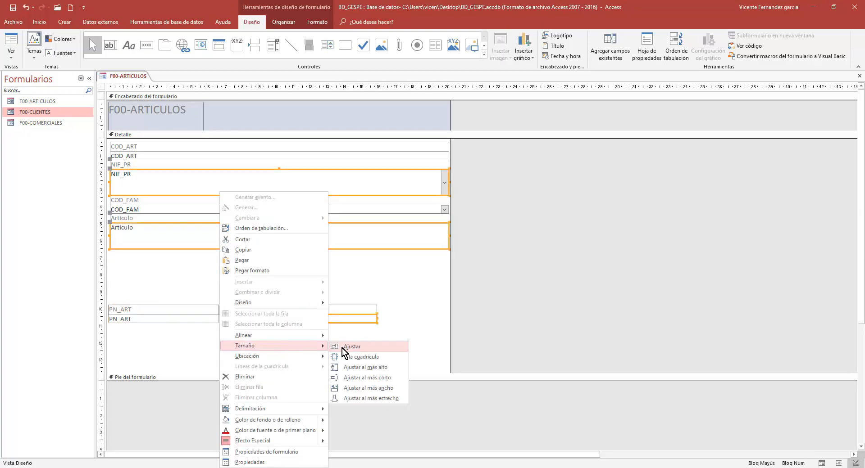
left_click(370, 378)
- Move the Articulo label and field lower, and narrow the COD_FAM label and field to about 4 cm
left_click_drag(189, 245, 157, 220)
left_click_drag(156, 221, 154, 274)
left_click_drag(221, 187, 242, 210)
left_click_drag(449, 200, 183, 200)
- Narrow the NIF_PR and COD_ART labels and fields to about 4 cm, moving the NIF_PR pair down just above COD_FAM
left_click_drag(356, 192, 381, 167)
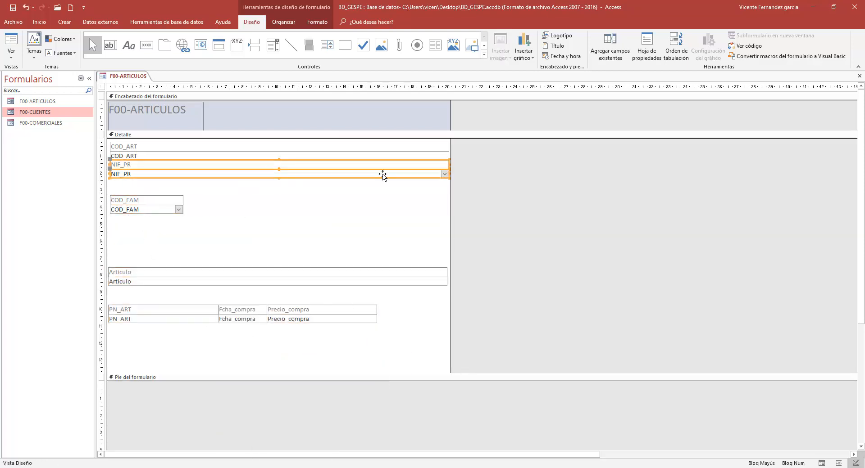
left_click_drag(449, 174, 181, 176)
left_click_drag(139, 173, 139, 185)
left_click_drag(261, 175, 289, 149)
left_click_drag(449, 156, 182, 162)
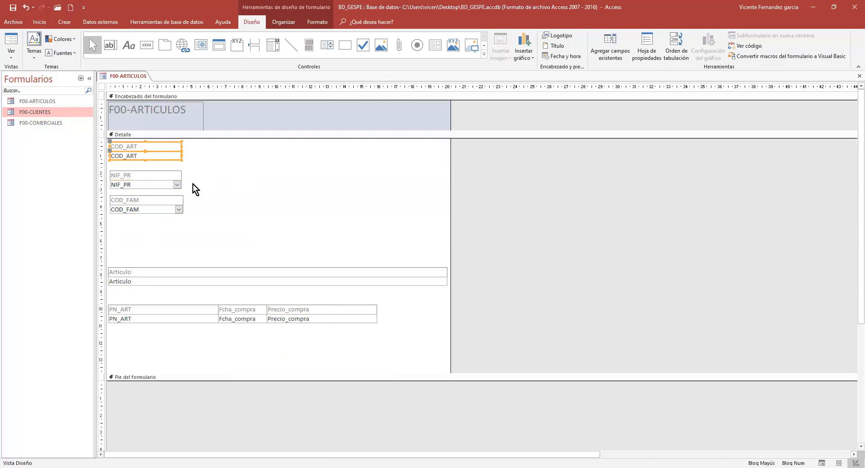
- Place the Articulo label and field directly below COD_FAM and resize the pair to about 13 cm wide
left_click_drag(191, 253, 216, 279)
left_click_drag(447, 280, 226, 280)
left_click_drag(158, 270, 159, 218)
left_click_drag(228, 229, 336, 230)
- Stack the PN_ART, Fcha_compra and Precio_compra pairs one below another under Articulo, along the form's left side
left_click_drag(164, 296, 178, 242)
left_click_drag(228, 294, 245, 324)
left_click_drag(256, 316, 149, 274)
left_click_drag(288, 292, 310, 324)
left_click_drag(317, 317, 160, 295)
- Narrow the Precio_compra and PN_ART pairs to about 4 cm and widen the NIF_PR and COD_FAM pairs to about 6 cm
left_click_drag(220, 295, 176, 294)
left_click_drag(234, 275, 208, 247)
left_click_drag(220, 256, 185, 256)
left_click_drag(204, 175, 173, 208)
left_click_drag(183, 207, 218, 208)
- Move the field pairs below COD_ART slightly upwards to close the vertical gaps
left_click_drag(240, 183, 164, 173)
left_click_drag(164, 189, 168, 304)
left_click_drag(153, 294, 153, 285)
- Shrink the header title's box around its text and reduce the height of the form header
left_click(180, 118)
left_click_drag(203, 131, 188, 119)
left_click_drag(195, 131, 195, 124)
- Shift all controls about 0.6 cm to the right and align their left edges
left_click_drag(121, 109, 131, 109)
right_click(131, 108)
left_click(280, 255)
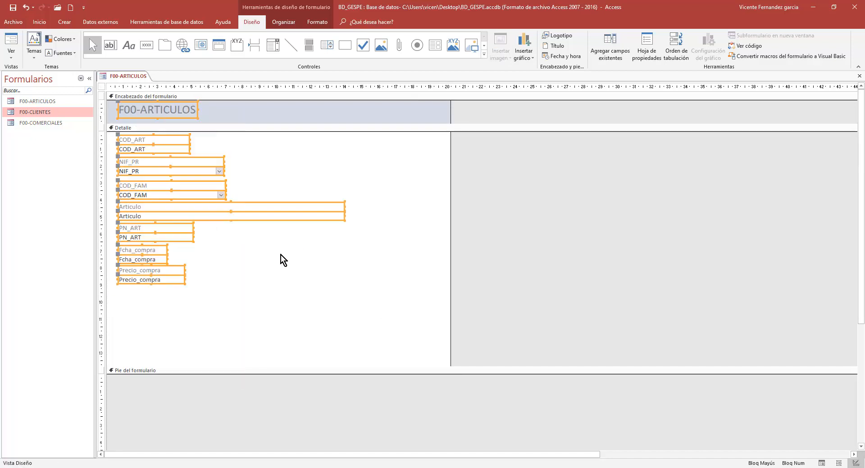
- Make the seven field labels in the detail section bold and blue
left_click(155, 140)
left_click(158, 162, "shift")
left_click(162, 186, "shift")
left_click(171, 207, "shift")
left_click(165, 228, "shift")
left_click(156, 250, "shift")
left_click(157, 271, "shift")
left_click(40, 22)
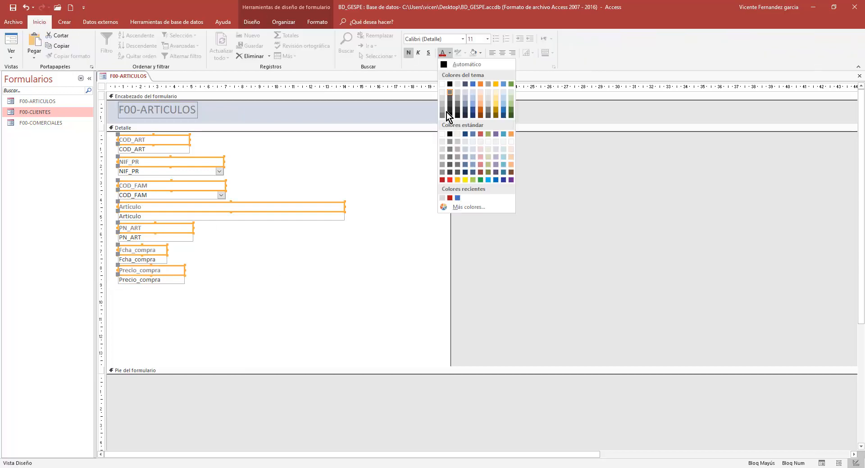
left_click(158, 141)
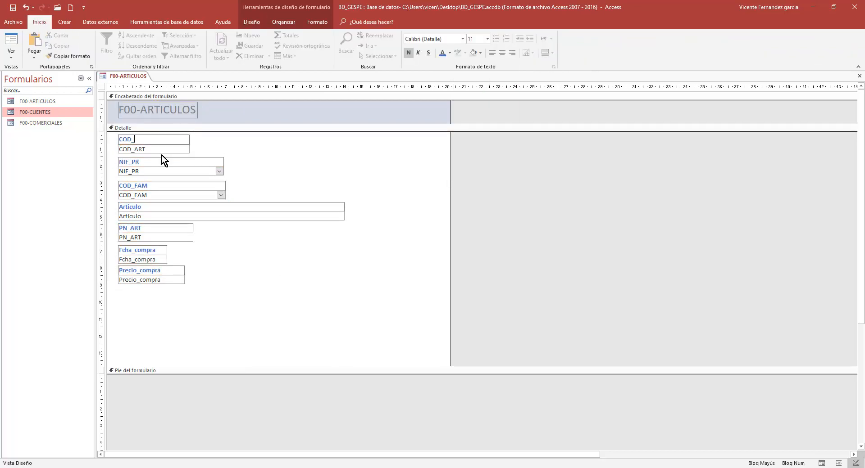
key("Caps_Lock")
type("ar")
key("Caps_Lock")
key("BackSpace")
type("ART")
- Change the caption of the NIF_PR label to PROVEEDOR
left_click(147, 158)
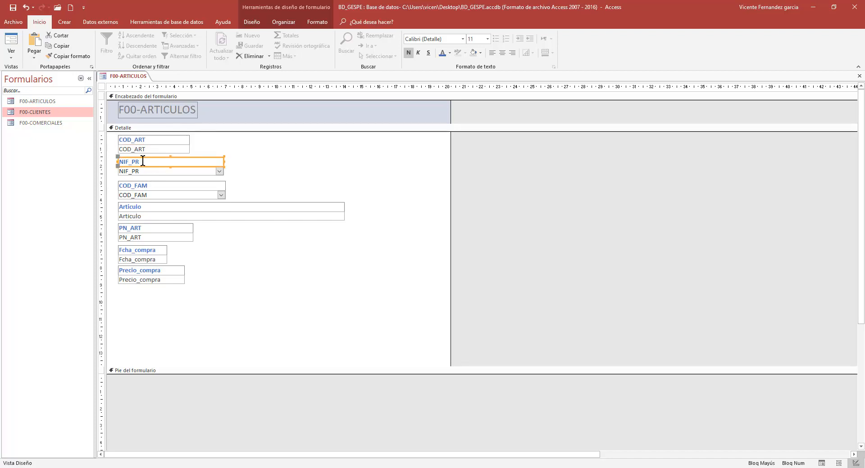
left_click(147, 158)
key("BackSpace")
key("BackSpace")
key("BackSpace")
key("BackSpace")
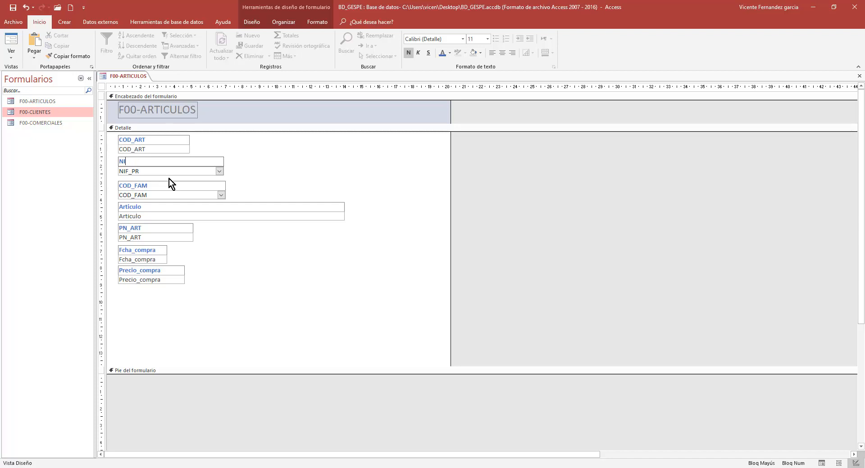
key("BackSpace")
key("BackSpace")
key("Caps_Lock")
type("pro")
key("BackSpace")
key("BackSpace")
key("BackSpace")
key("Caps_Lock")
type("PROVEEDOR")
key("Return")
- Change the caption of the COD_FAM label to FAMÍLIA
left_click(155, 185)
left_click(155, 186)
left_click_drag(156, 185, 106, 179)
type("FAM")
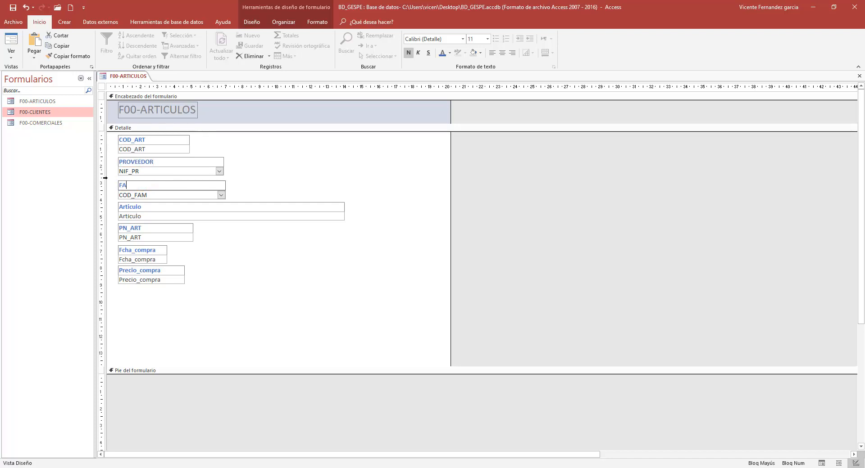
left_click(141, 209)
left_click(132, 228)
- Change the caption of the Articulo label to "Descripción del artículo"
left_click(142, 207)
left_click(142, 207)
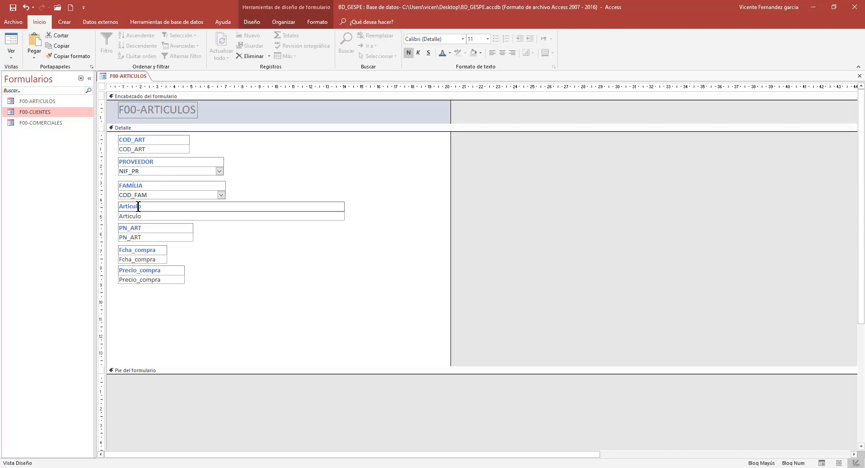
double_click(142, 208)
type("D")
key("Caps_Lock")
type("escripción del artícul")
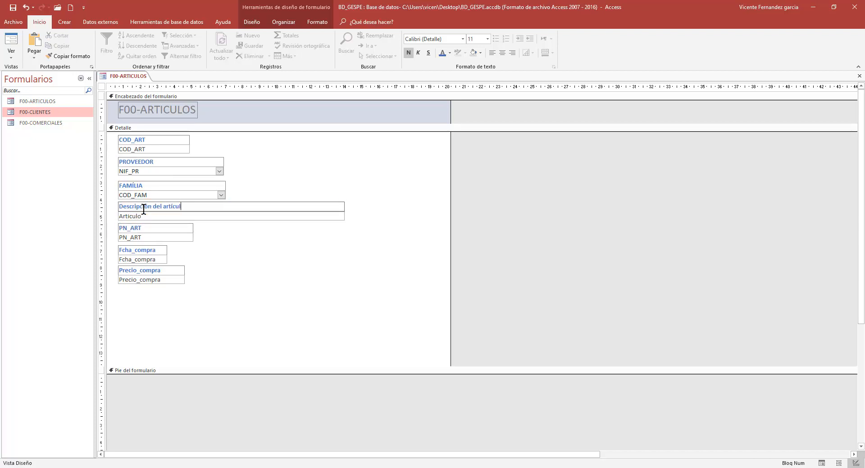
type("o")
key("Return")
- Change the PN_ART label to "PN/ART" and the Fcha_compra label to "Fcha de compra"
left_click(147, 228)
left_click(147, 229)
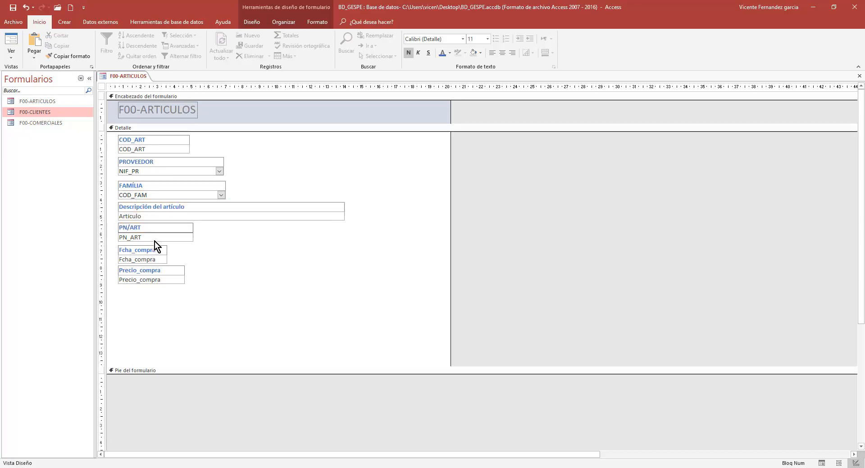
left_click(133, 249)
left_click(133, 250)
key("BackSpace")
type("de")
key("Return")
- Change the caption of the Precio_compra label to "Precio de compra"
left_click(177, 270)
left_click(176, 270)
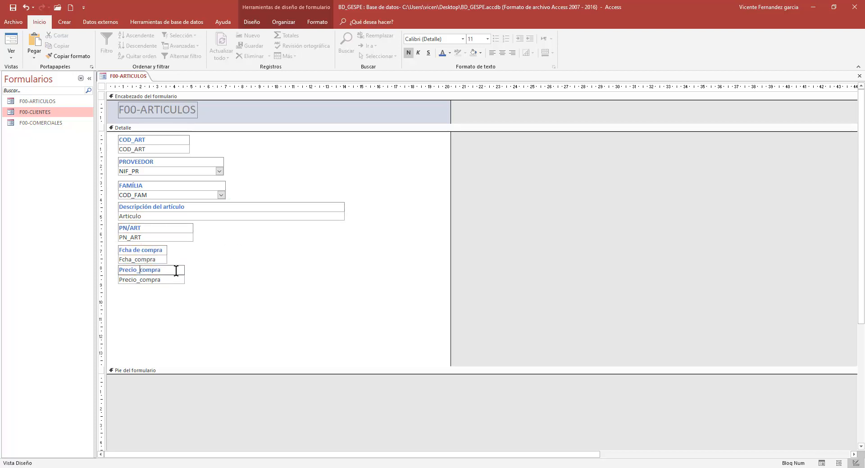
key("BackSpace")
key("BackSpace")
type("o de")
key("Return")
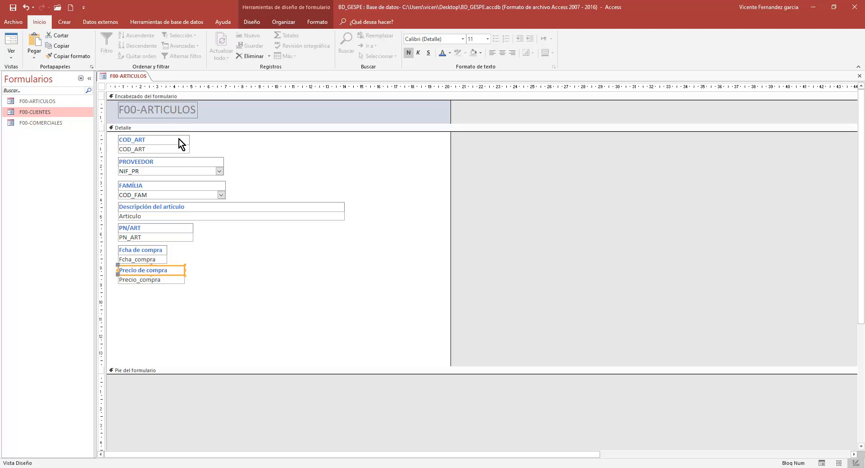
- Select all seven field labels and fit their boxes to the width of their text
left_click(179, 139)
left_click(173, 162, "shift")
left_click(169, 186, "shift")
left_click(157, 207, "shift")
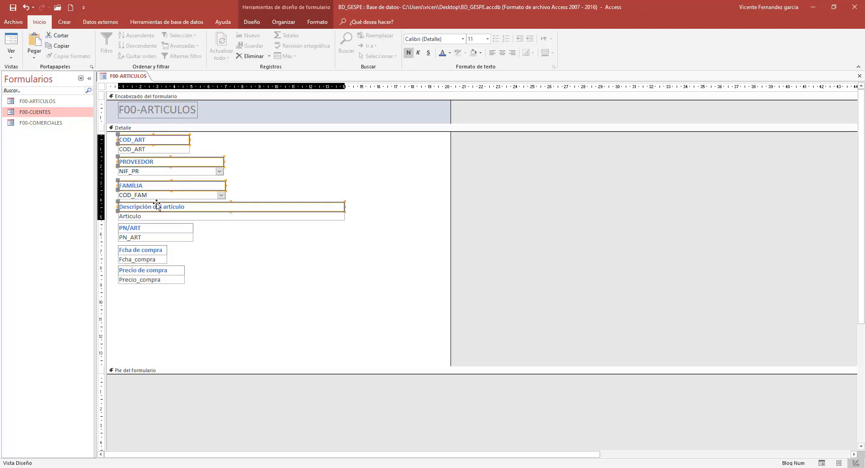
left_click(149, 228, "shift")
left_click(147, 249, "shift")
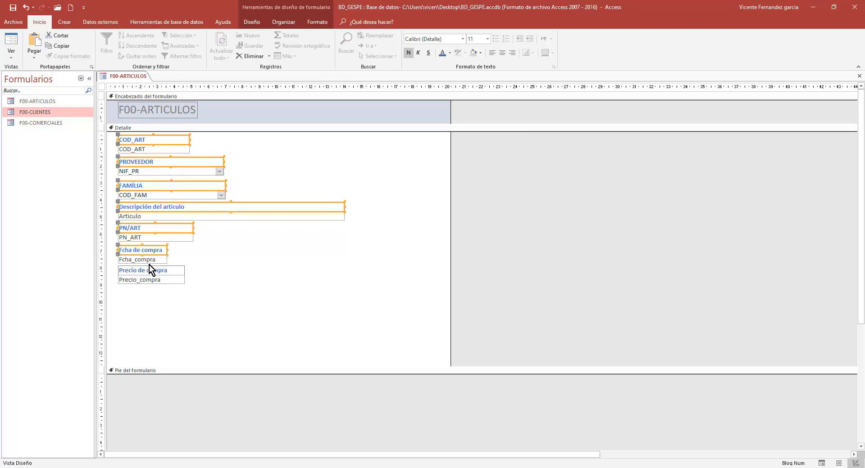
left_click(150, 266, "shift")
double_click(184, 270)
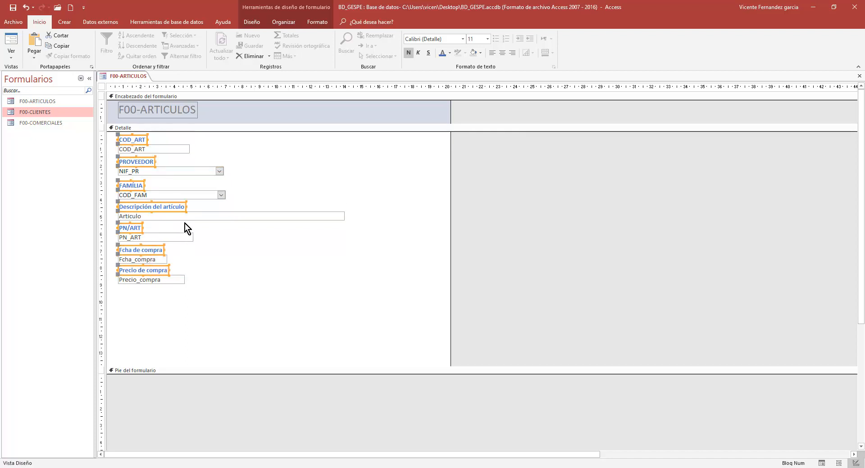
- Set the border style of the selected field labels to Transparente and close the property sheet
right_click(146, 162)
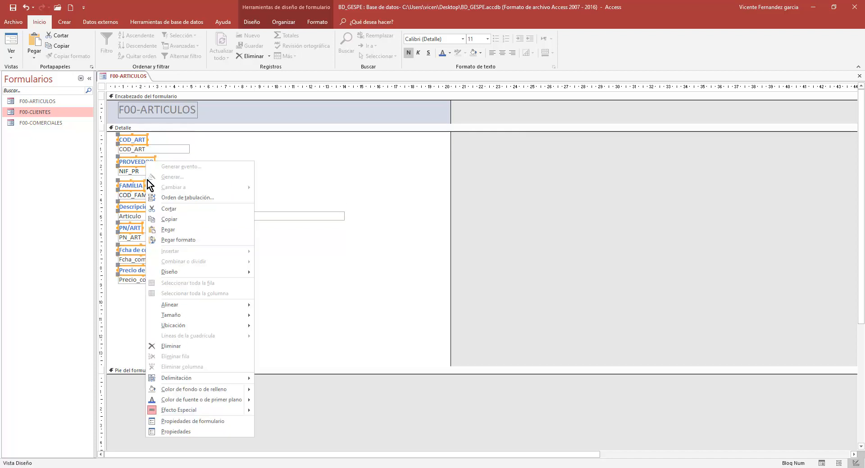
left_click(189, 429)
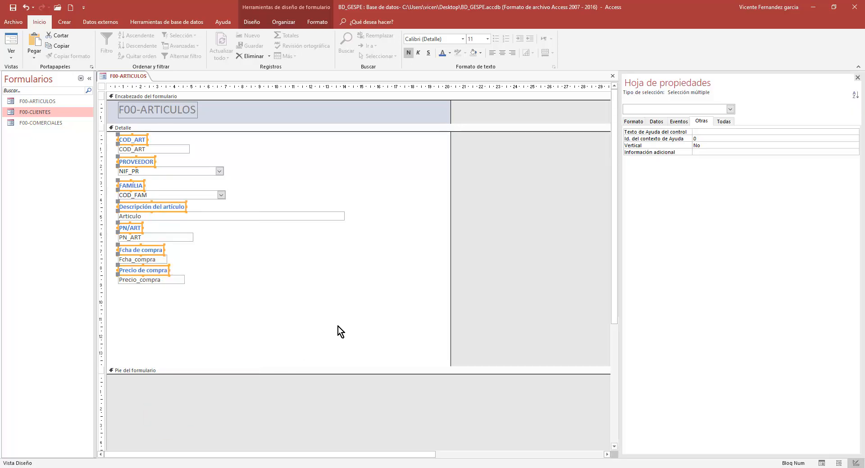
left_click(634, 122)
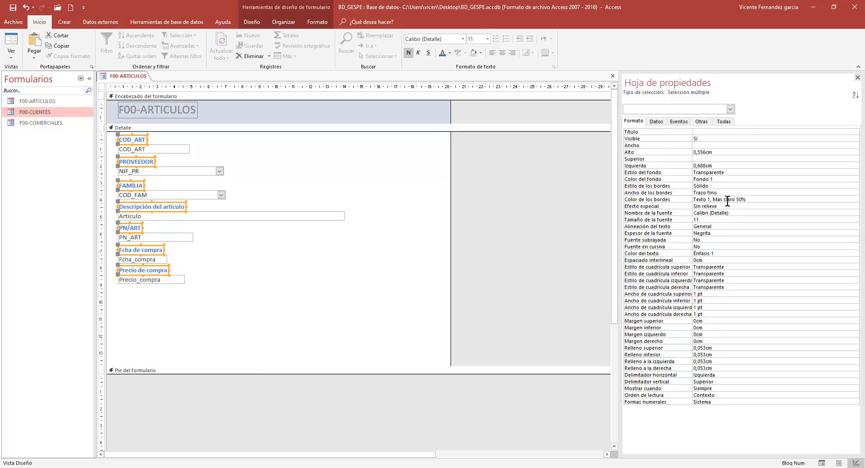
left_click(666, 185)
type("Transparente")
left_click(732, 193)
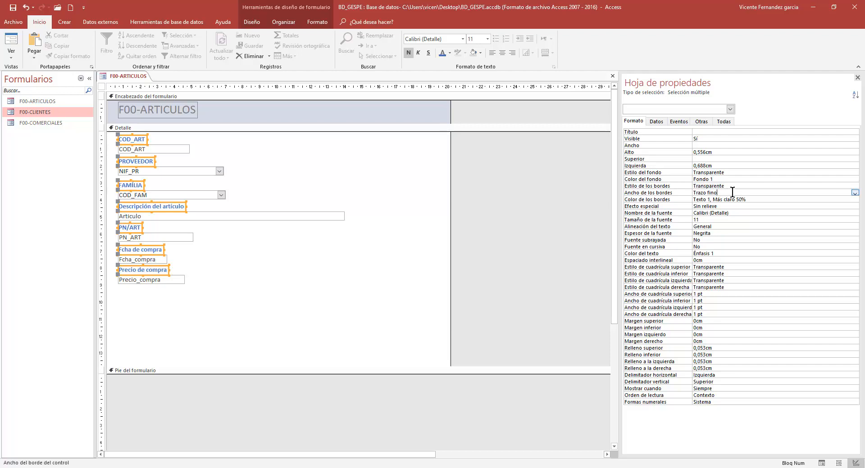
left_click(857, 78)
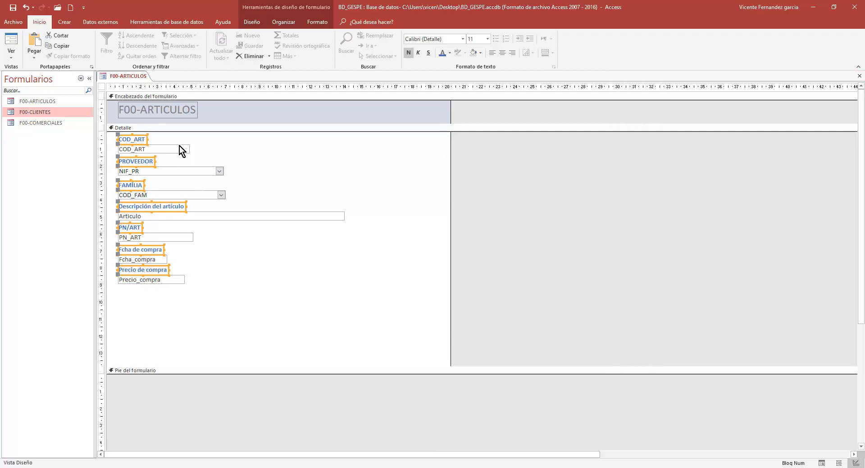
- Make the header title F00-ARTICULOS bold and dark red
left_click(175, 112)
left_click(413, 52)
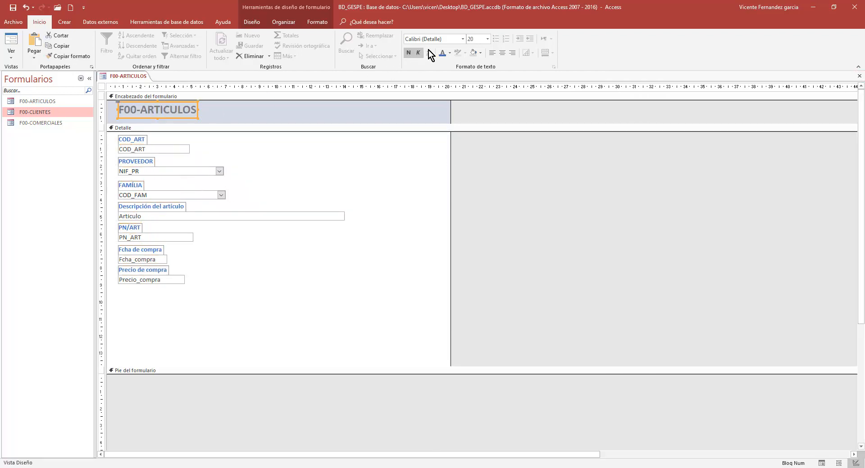
left_click(450, 53)
left_click(438, 180)
- Change the header title text to "ARTICULOS..."
left_click(144, 112)
left_click_drag(144, 112, 109, 109)
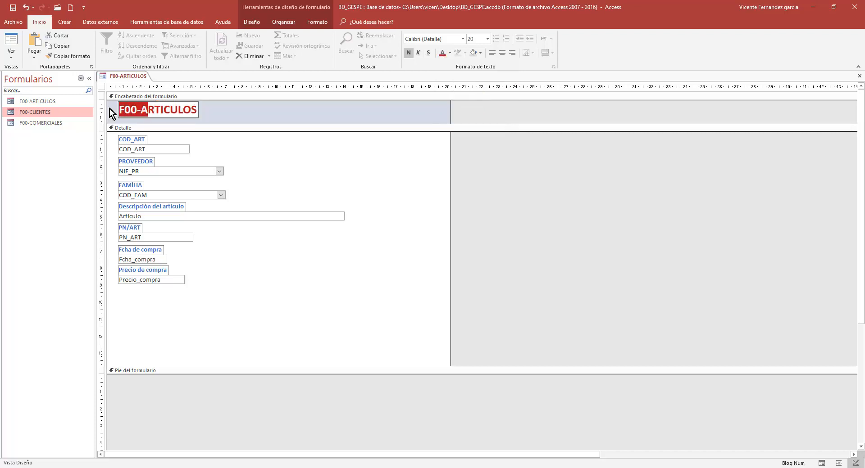
key("BackSpace")
type("...")
key("Return")
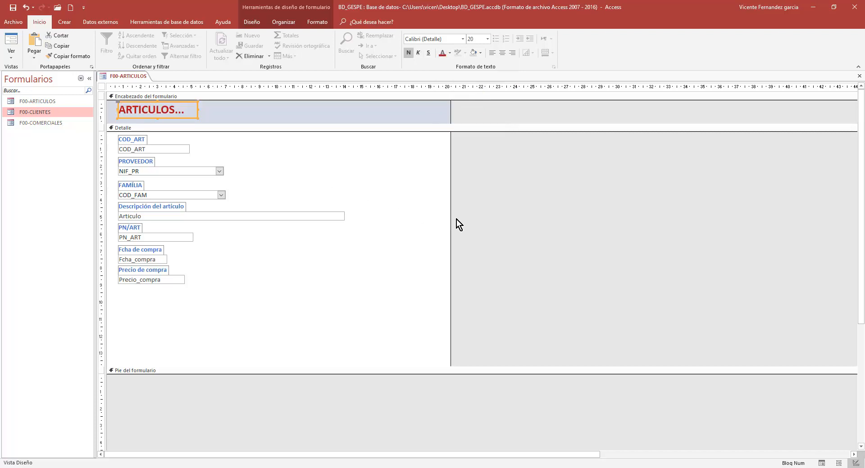
- Shorten the Articulo field and shrink the form to about 10.6 cm wide with a detail section about 9 cm high
left_click_drag(451, 221, 282, 217)
left_click(334, 216)
left_click_drag(348, 225, 287, 218)
left_click_drag(190, 367, 194, 289)
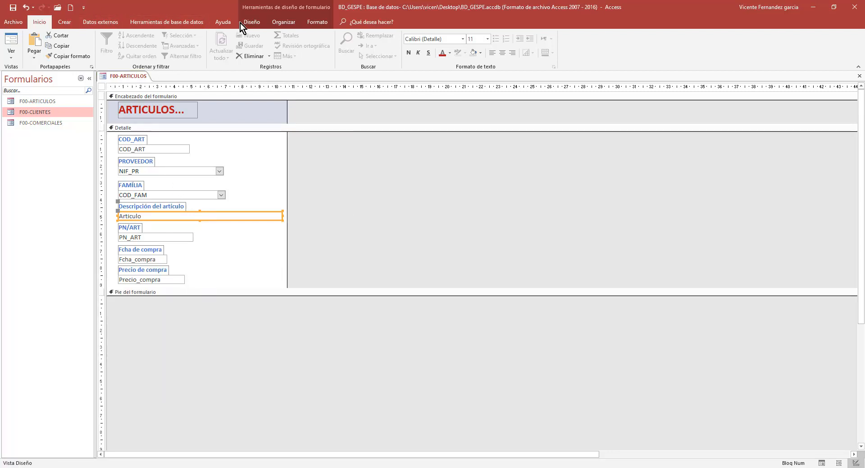
- Draw a rectangle around the title, spanning nearly the full width of the form header
left_click(252, 22)
left_click(345, 47)
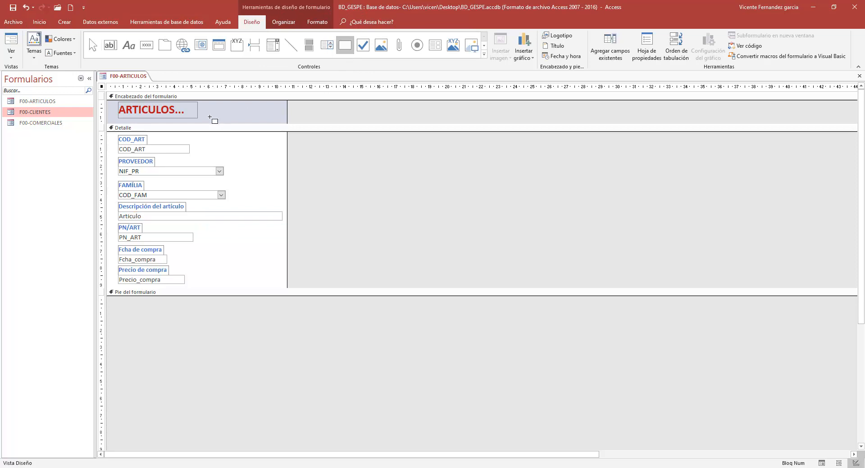
mouse_move(113, 102)
left_mouse_down()
mouse_move(159, 115)
mouse_move(287, 121)
left_mouse_up()
- Copy the header rectangle into the detail section, align it with the original, and stretch it down to enclose all fields
key("ctrl+c")
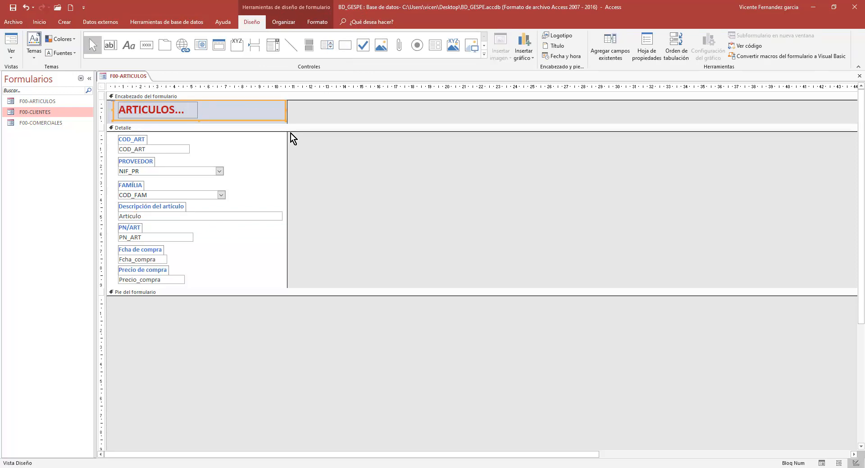
left_click(255, 142)
key("ctrl+v")
right_click(274, 120, "shift")
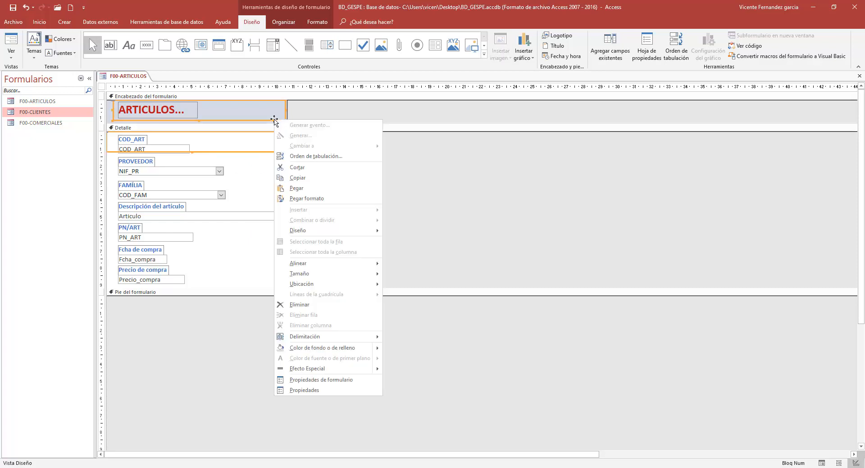
mouse_move(324, 262)
left_click(397, 286)
left_click(250, 150)
left_click(194, 151)
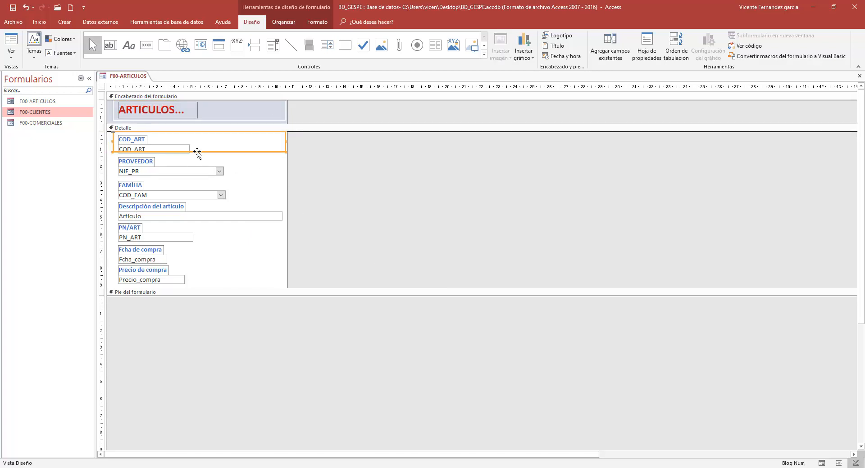
left_click_drag(194, 152, 202, 287)
- Fill the backgrounds of the detail section and the form header with the same light grey
right_click(243, 245)
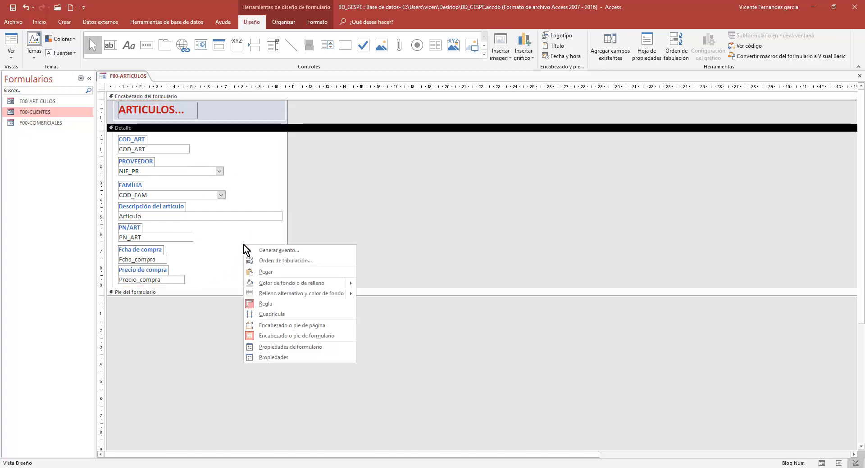
mouse_move(338, 282)
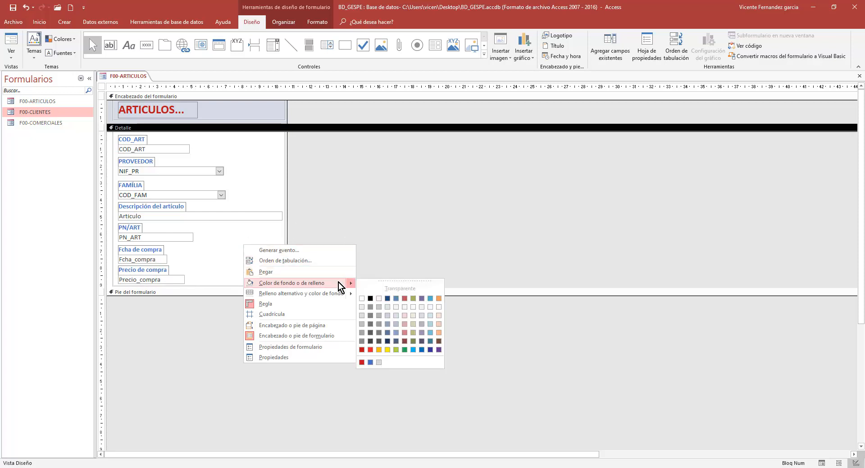
left_click(360, 315)
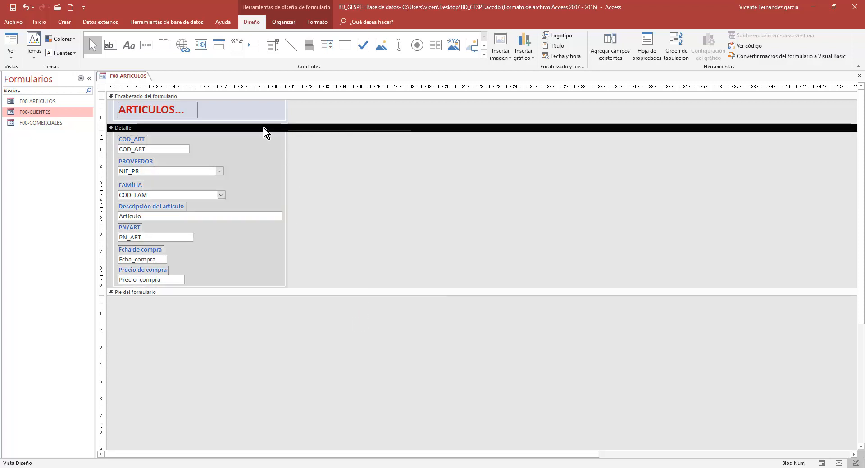
right_click(253, 106)
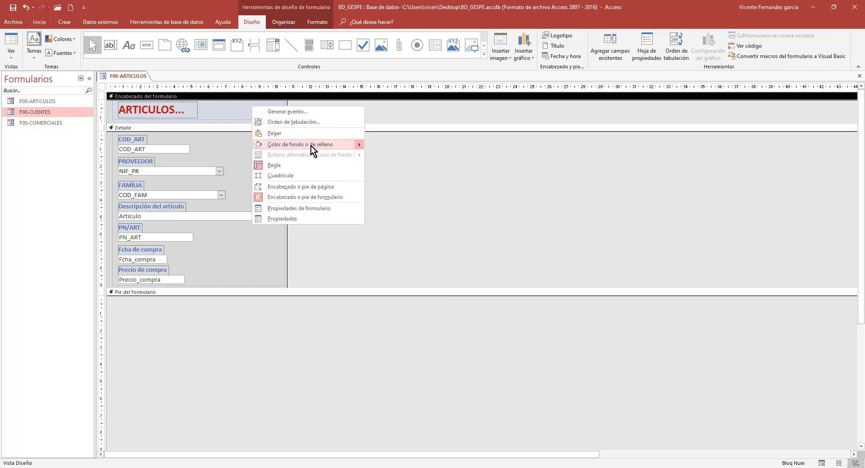
mouse_move(336, 146)
left_click(371, 178)
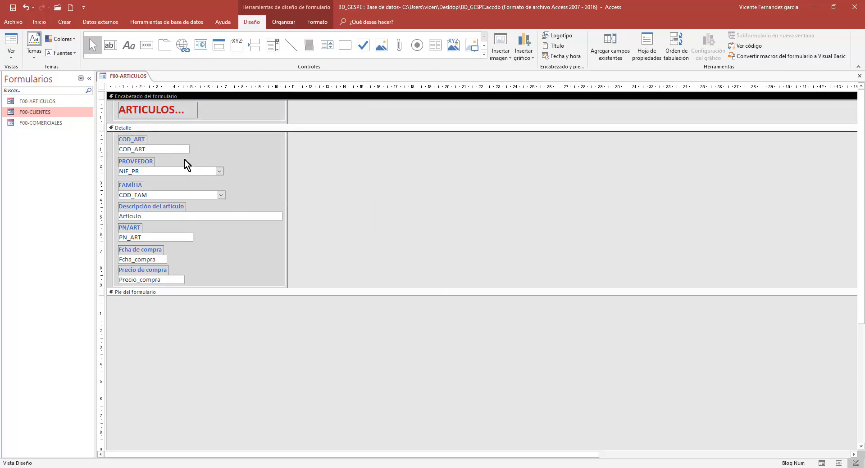
- Set the form's Selectores de registro property to No and its Emergente property to Sí
double_click(102, 86)
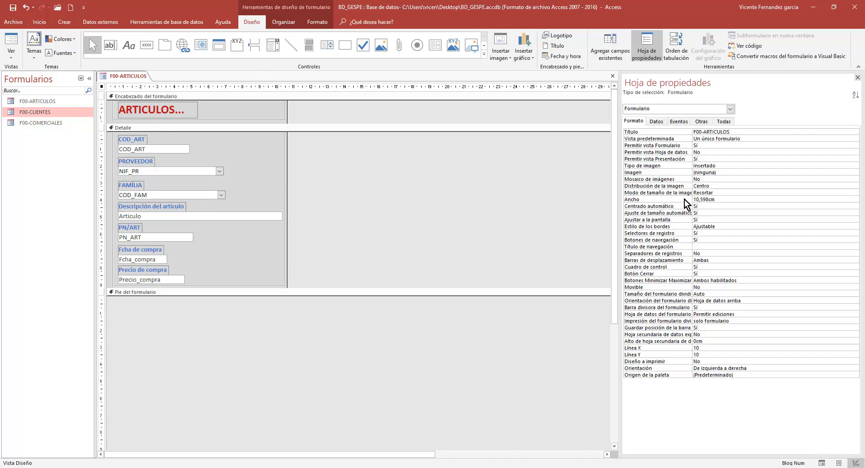
left_click(659, 234)
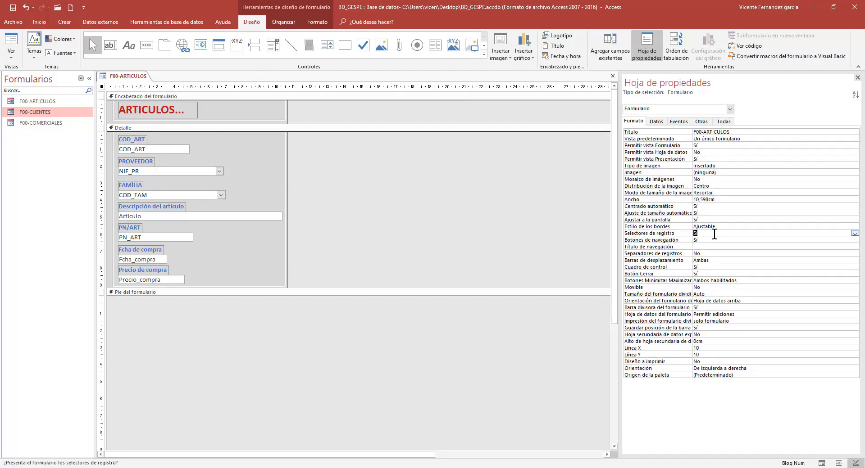
key("Return")
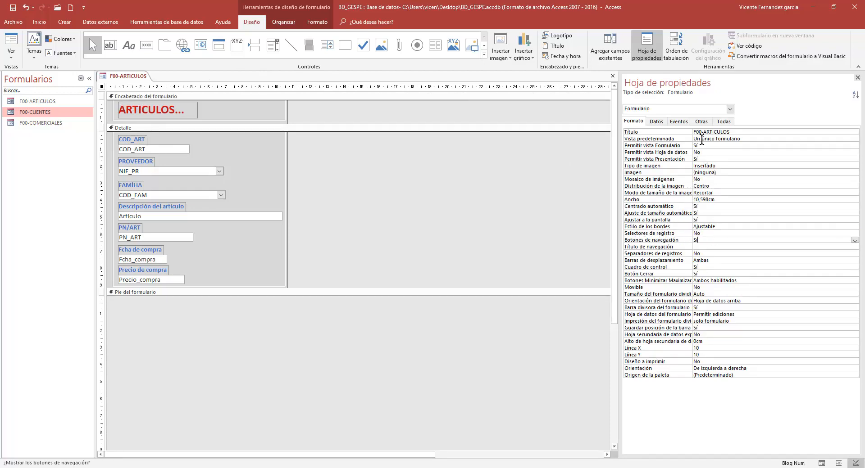
left_click(704, 124)
double_click(708, 133)
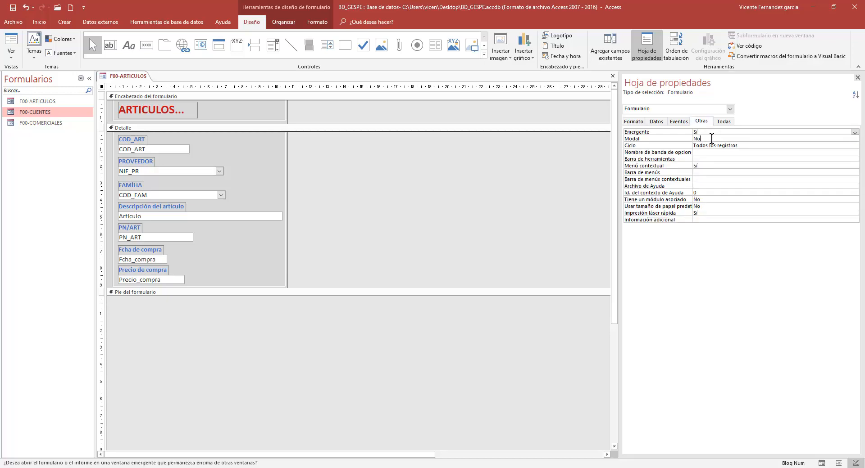
- Preview F00-ARTICULOS in form view as a floating window, then close it and save its design changes
left_click(857, 78)
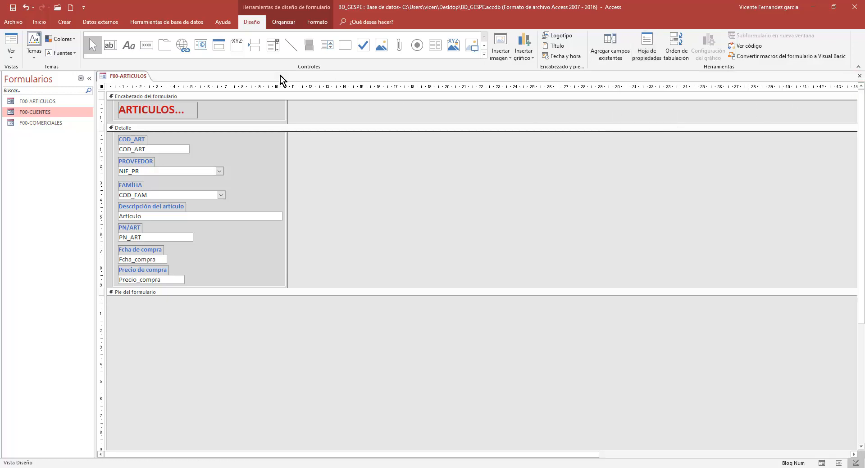
left_click(12, 39)
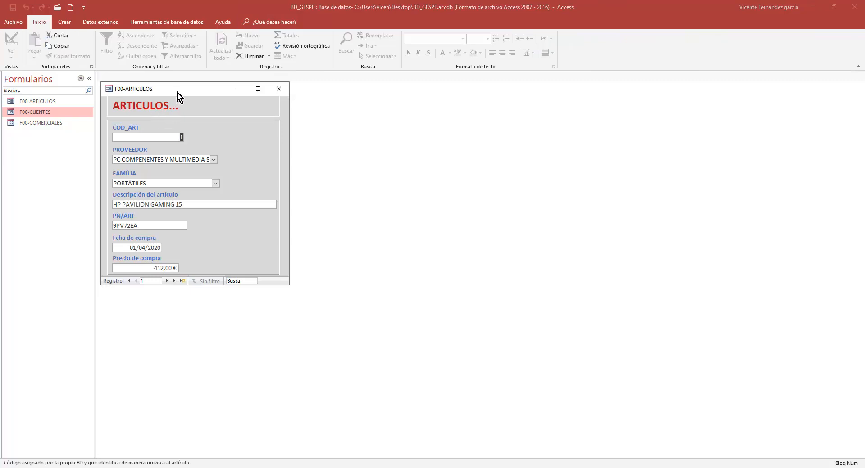
left_click_drag(177, 93, 380, 160)
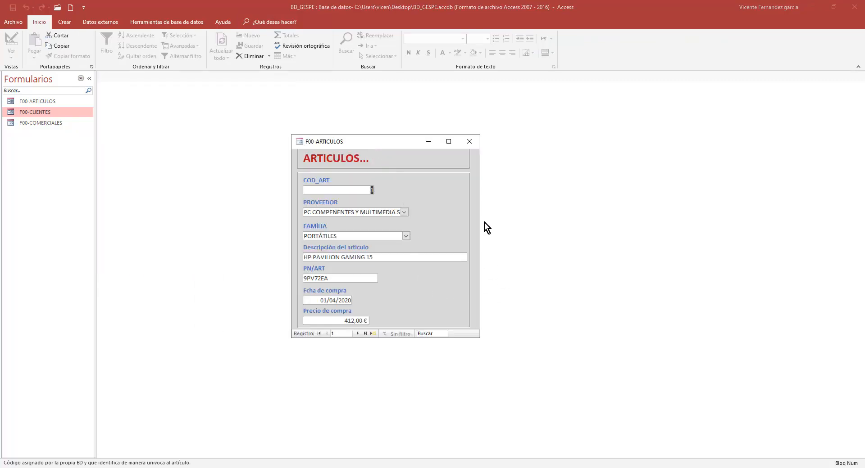
left_click(472, 140)
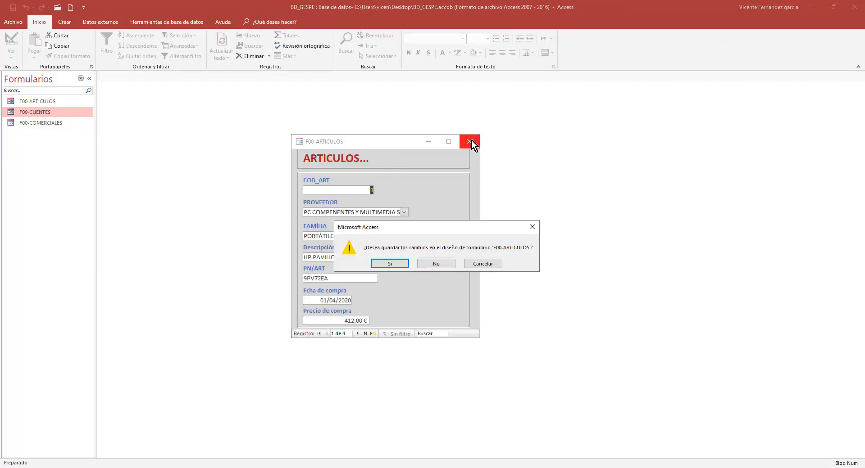
left_click(388, 265)
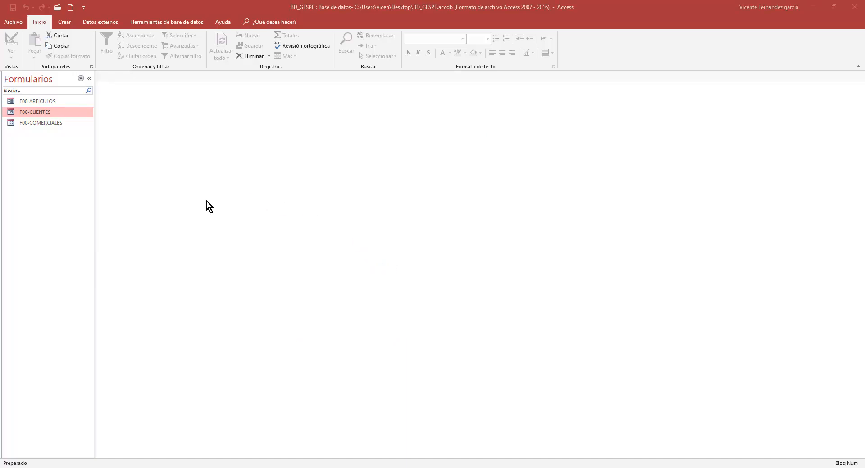
- Start a new form with the form wizard, including all fields of the PROVEEDORES table
left_click(62, 21)
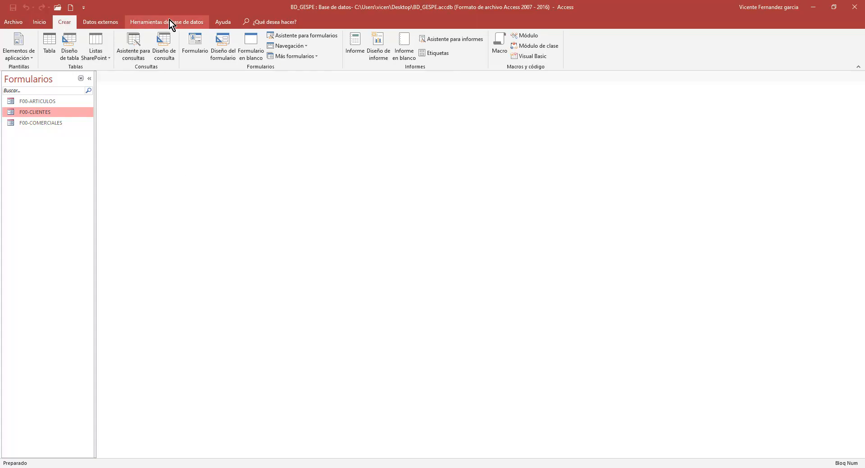
left_click(288, 34)
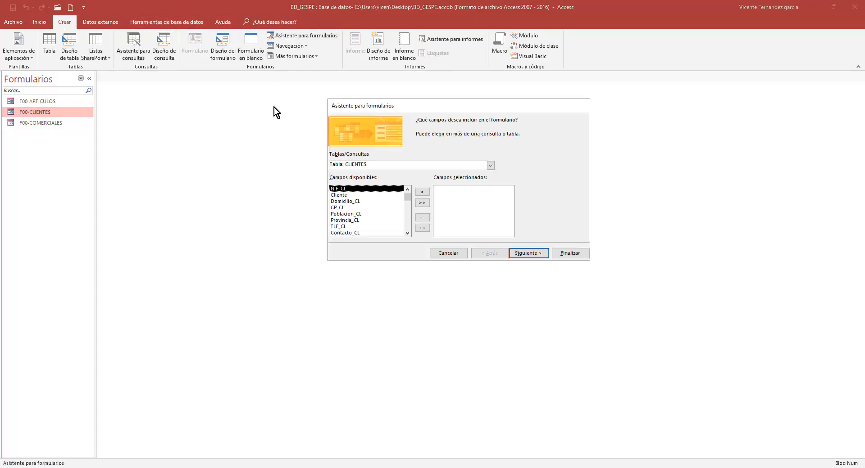
left_click(490, 165)
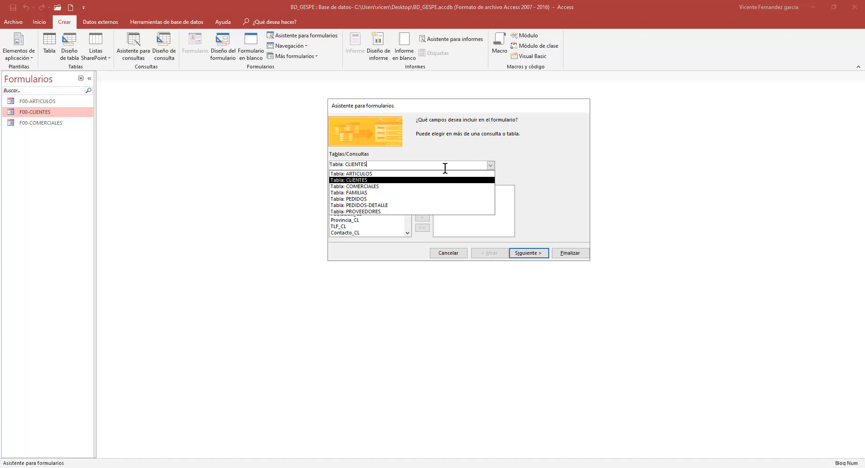
left_click(401, 193)
left_click(422, 203)
left_click(528, 253)
left_click(528, 253)
- Title the form F00-PROVEEDORES and finish the wizard with the option to modify the form's design
left_click(409, 131)
key("Caps_Lock")
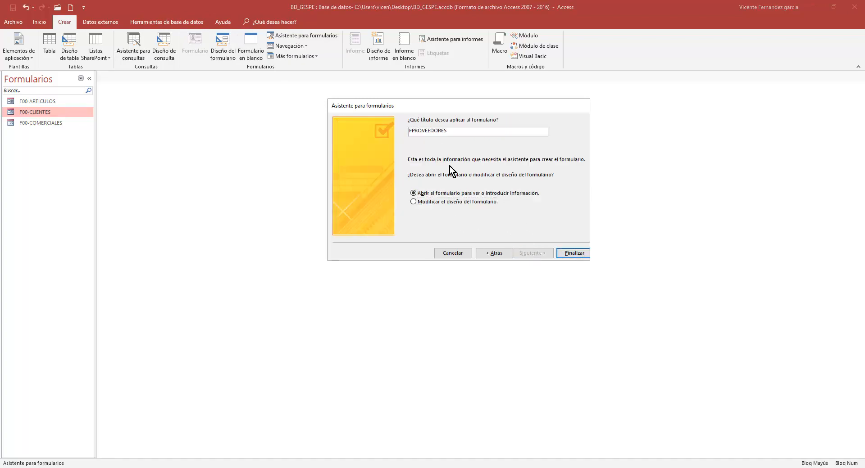
type("F00-")
left_click(413, 201)
left_click(577, 254)
- Move the TLF, Contacto and Observac fields lower, and narrow and shift the Poblacion and Provincia fields into the freed space
left_click_drag(162, 237, 163, 339)
left_click_drag(163, 228, 184, 201)
left_click_drag(185, 210, 139, 309)
left_click_drag(130, 229, 135, 285)
left_click_drag(328, 192, 237, 192)
left_click_drag(352, 189, 264, 190)
left_click_drag(221, 212, 259, 192)
left_click_drag(259, 196, 284, 252)
- Stack the Proveedor, Domicilio and CP fields one below another under NIF, each with its label above it
left_click_drag(329, 174, 110, 194)
left_click_drag(231, 195, 163, 198)
left_click(326, 174)
left_click_drag(329, 173, 231, 174)
left_click_drag(194, 207, 143, 169)
left_click_drag(143, 169, 142, 191)
left_click_drag(238, 172, 222, 150)
left_click_drag(222, 151, 179, 171)
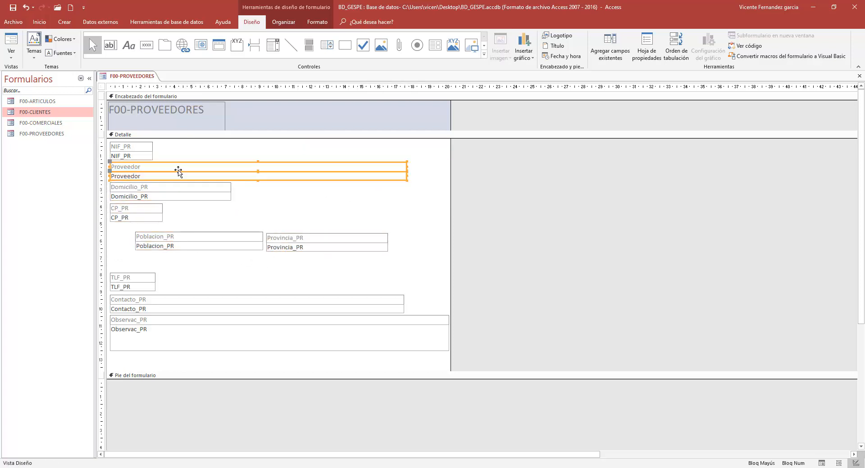
- Narrow the Proveedor field and widen Domicilio to nearly the same width
left_click_drag(405, 175, 311, 176)
left_click_drag(244, 199, 227, 189)
left_click_drag(231, 195, 309, 196)
- Place Poblacion under CP, narrow it, and put Provincia beside it on the same row
left_click_drag(184, 222, 252, 248)
left_click_drag(263, 246, 238, 246)
mouse_move(218, 222)
left_mouse_down()
mouse_move(287, 250)
mouse_move(259, 242)
left_mouse_up()
left_click_drag(269, 243, 247, 243)
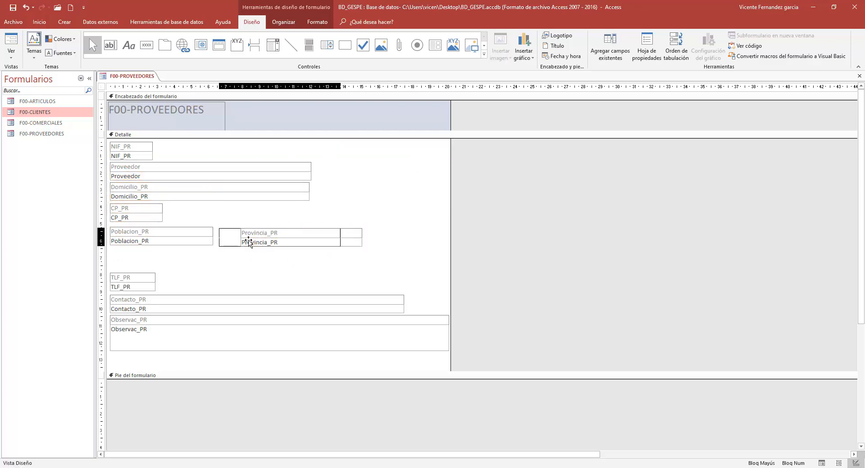
- Move the TLF, Contacto and Observac fields up beneath Poblacion, and align the Poblacion and Provincia fields and labels in height
mouse_move(135, 268)
left_mouse_down()
mouse_move(172, 327)
mouse_move(171, 309)
left_mouse_up()
mouse_move(356, 244)
left_mouse_down()
mouse_move(191, 246)
mouse_move(239, 234)
left_mouse_up()
right_click(239, 242)
left_click(376, 382)
right_click(239, 233)
left_click(376, 383)
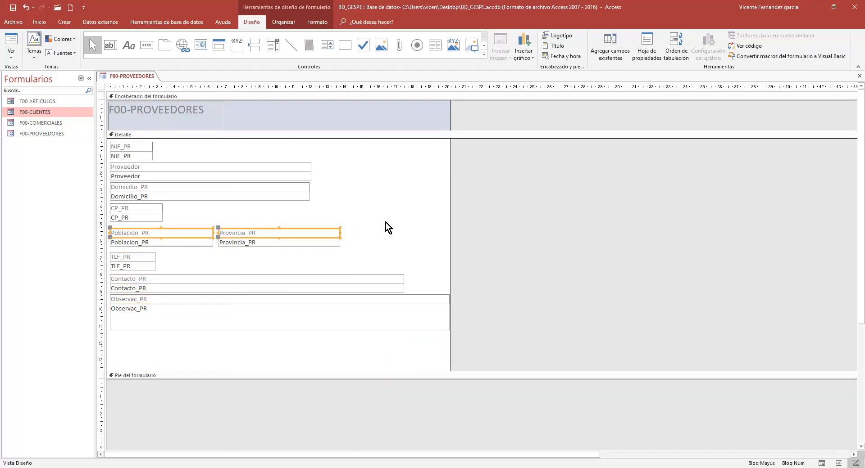
- Shorten the detail section, and narrow the Contacto field to Poblacion's width and Observac to Proveedor's width
left_click_drag(383, 372, 383, 343)
left_click_drag(378, 265, 351, 288)
left_click_drag(404, 288, 213, 288)
left_click(280, 315)
left_click_drag(449, 315, 310, 316)
- Match the widths of the Proveedor and Domicilio fields, and narrow Provincia to end near their edge
left_click_drag(287, 212, 270, 164)
right_click(299, 190)
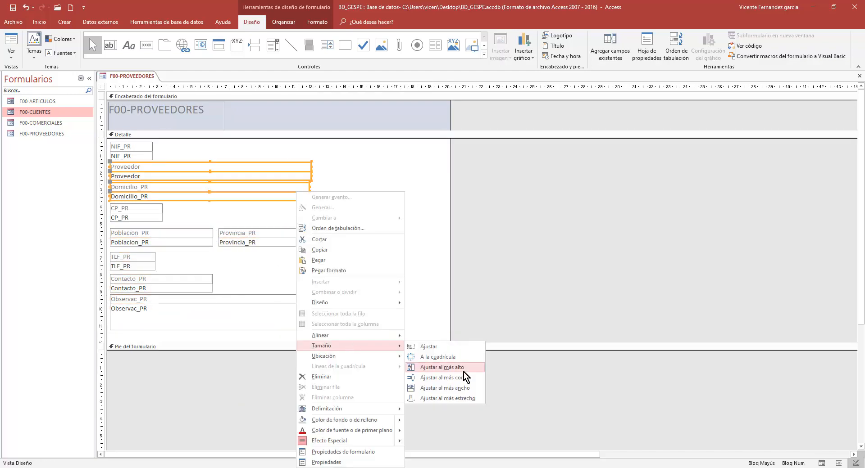
left_click(464, 377)
left_click(279, 243)
left_click_drag(340, 242, 312, 242)
left_click(317, 259)
- Shrink the title box around its text and shift the form's controls slightly to the right
left_click(166, 113)
left_click_drag(225, 135, 225, 126)
key("ctrl+a")
key("Right")
key("Right")
key("Right")
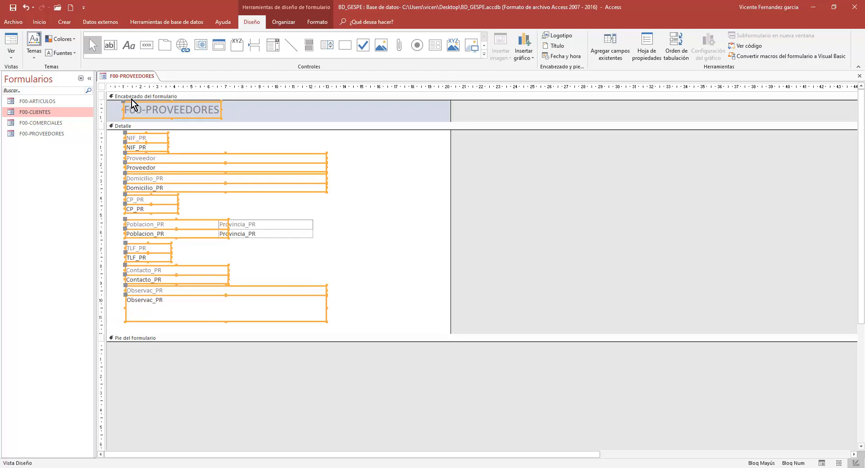
- Narrow the form to about 13.3 cm and frame the header title and the detail fields with matching rectangles
left_click(356, 229)
left_click_drag(451, 228, 333, 228)
left_click_drag(239, 128, 239, 132)
right_click(329, 145)
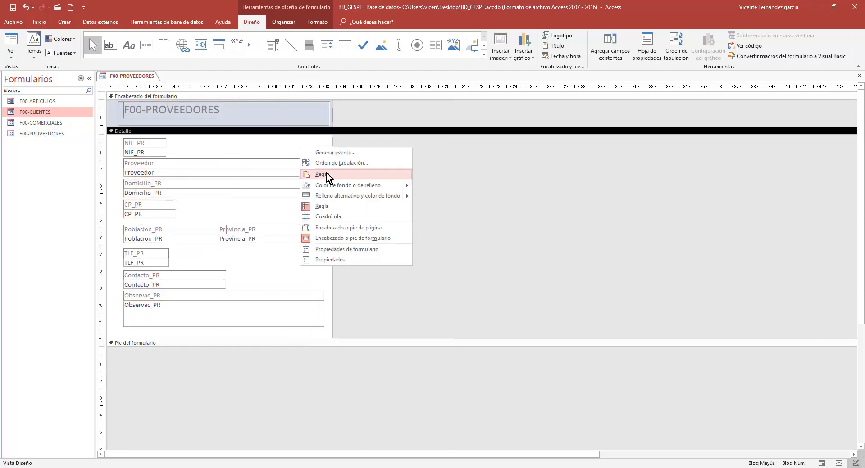
right_click(317, 145)
key("Escape")
left_click(330, 161)
- Fill the backgrounds of the form header and the detail section with the same light grey
right_click(111, 108)
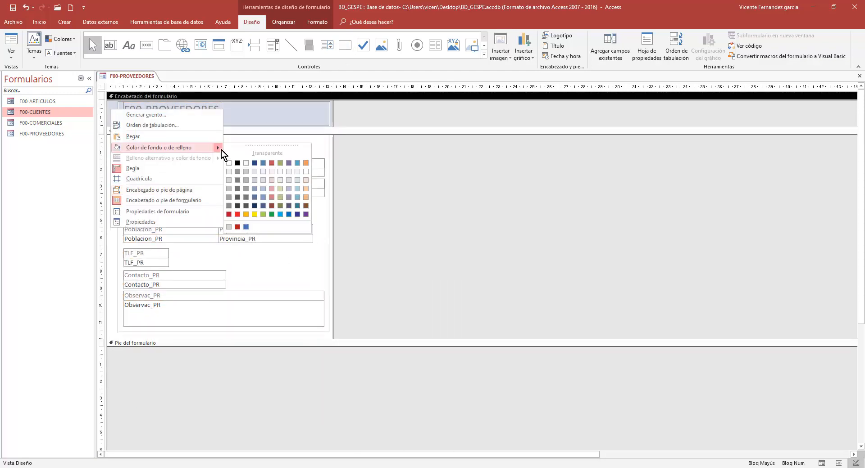
left_click(235, 176)
right_click(111, 177)
left_click(235, 239)
- Format the header title in bold red and change its text to PROVEEDORES..
left_click(172, 110)
scroll(412, 22, "up", 5)
left_click(408, 53)
left_click(442, 53)
type("PROVEEDORES...")
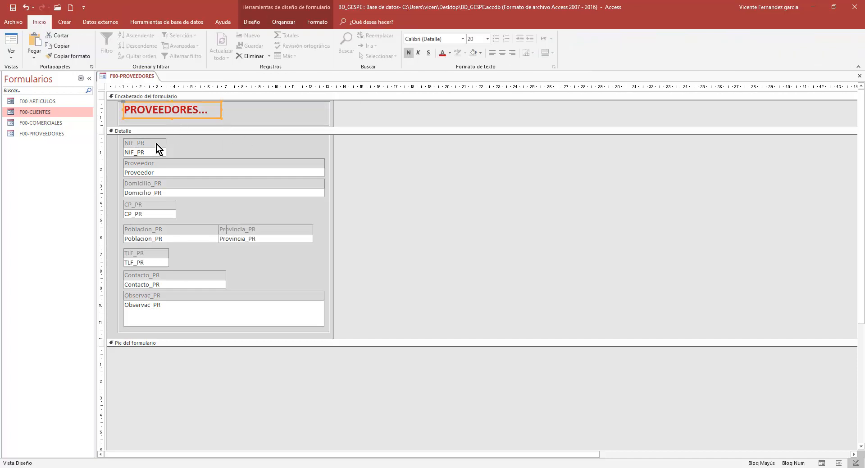
- Format all field labels in the detail section in bold blue
left_click(135, 143)
left_click(144, 184, "shift")
left_click(143, 229, "shift")
left_click(237, 229, "shift")
left_click(142, 275, "shift")
key("ctrl+n")
- Change the field label captions to NIF, Domicilio, CP, Poblacion, Provincia, TLF, Contacto and Observaciones
left_click(223, 136)
key("Tab")
type("NIF")
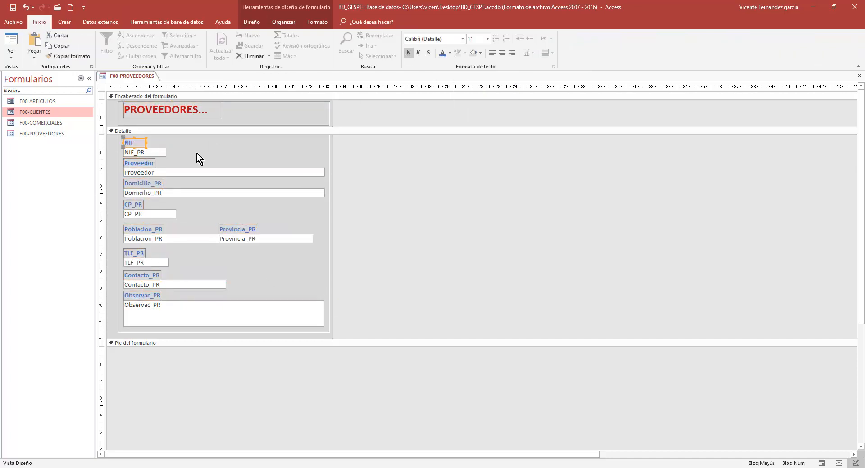
key("Tab")
type("Domicilio")
key("Tab")
type("CP")
key("Tab")
type("Poblacion")
key("Tab")
type("Provincia")
key("Tab")
type("TLF")
key("Tab")
type("Contactoiones")
- Select all the detail labels and fit their boxes to the new captions
left_click(134, 143)
left_click(144, 164, "shift")
left_click(141, 274, "shift")
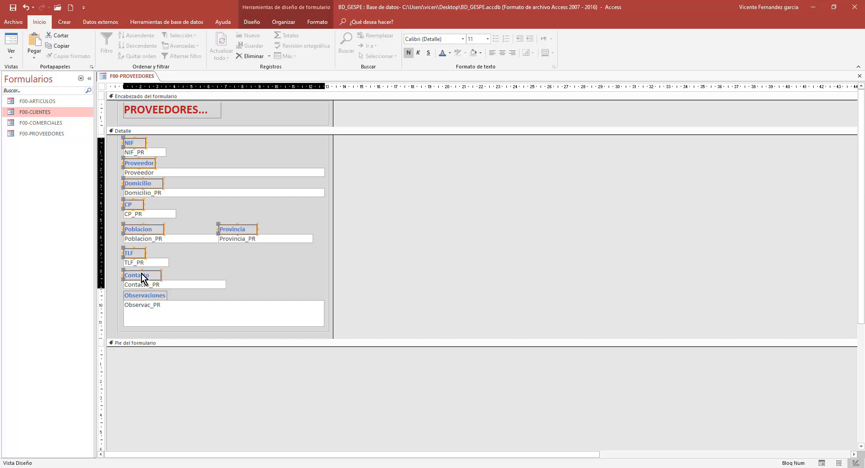
left_click(143, 295, "shift")
double_click(167, 296)
- Set the form's Selectores de registro property to No and Emergente to Sí for F00-PROVEEDORES
left_click(633, 121)
left_click(695, 193)
left_click(102, 86)
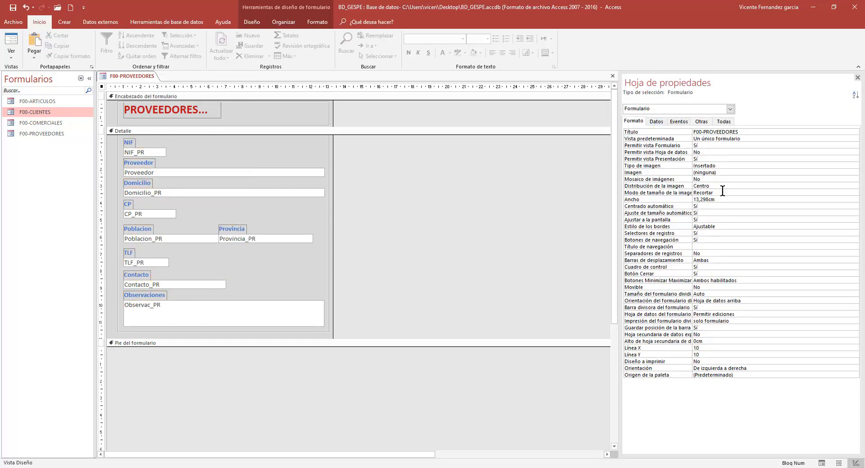
double_click(712, 233)
left_click(701, 121)
double_click(712, 132)
left_click(857, 78)
- Preview F00-PROVEEDORES in form view, then close it and save its design changes
left_click(12, 42)
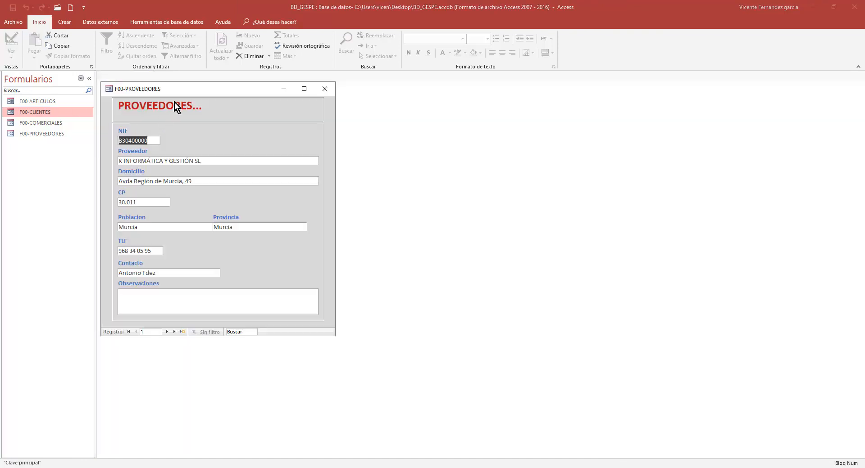
left_click_drag(203, 96, 396, 133)
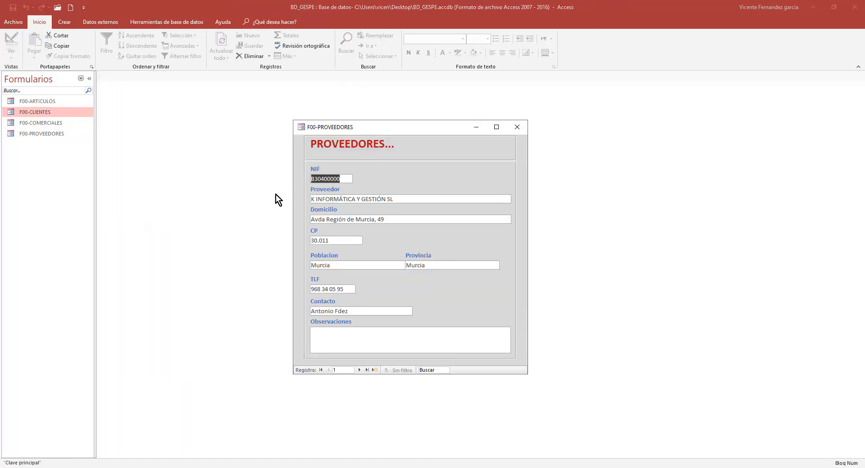
left_click(537, 322)
left_click(521, 125)
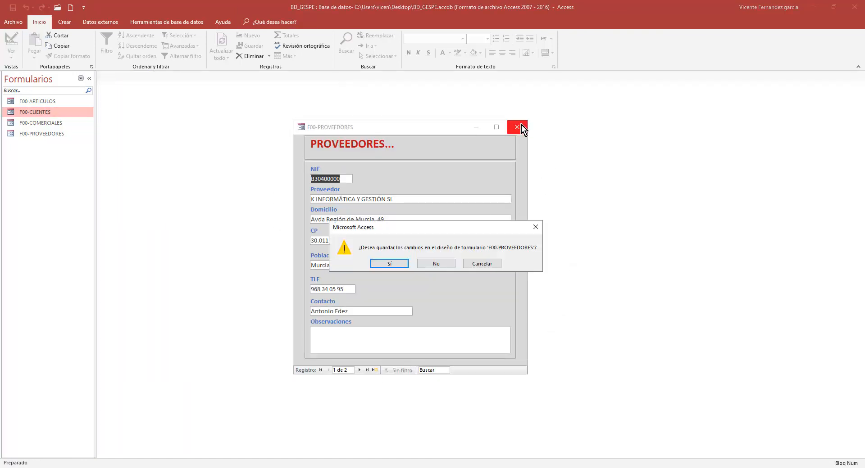
left_click(388, 263)
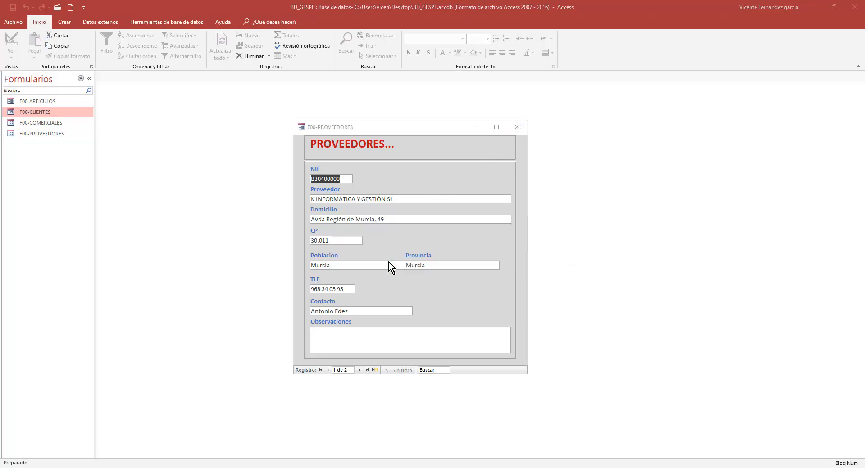
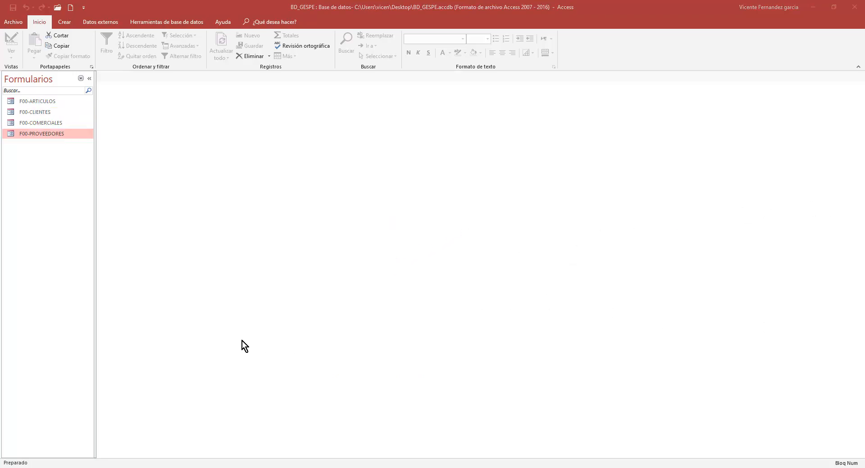
- Start a new wizard form with all fields of the FAMILIAS table and the Tabular layout
left_click(69, 22)
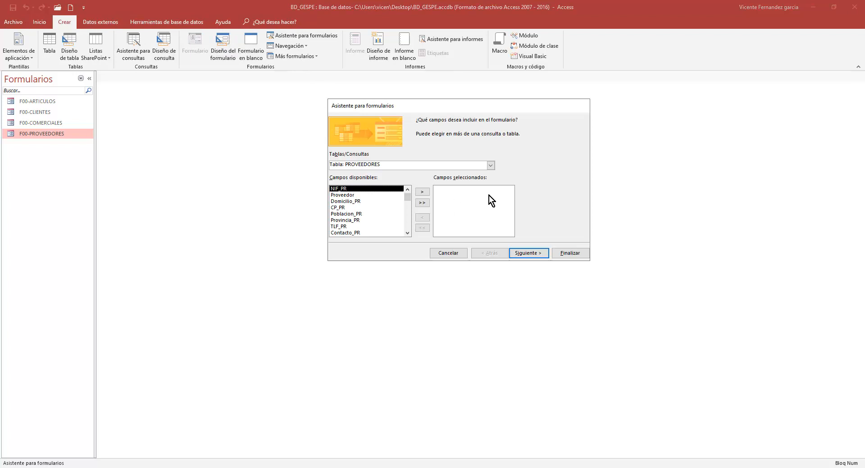
left_click(493, 166)
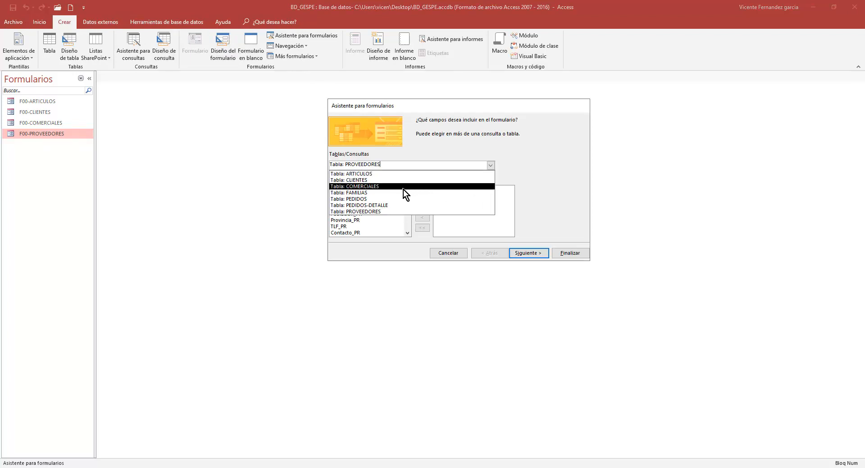
left_click(379, 193)
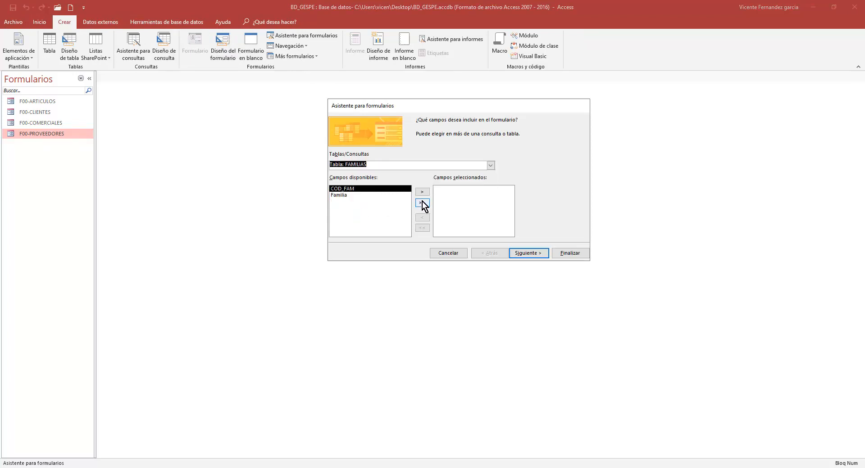
left_click(422, 204)
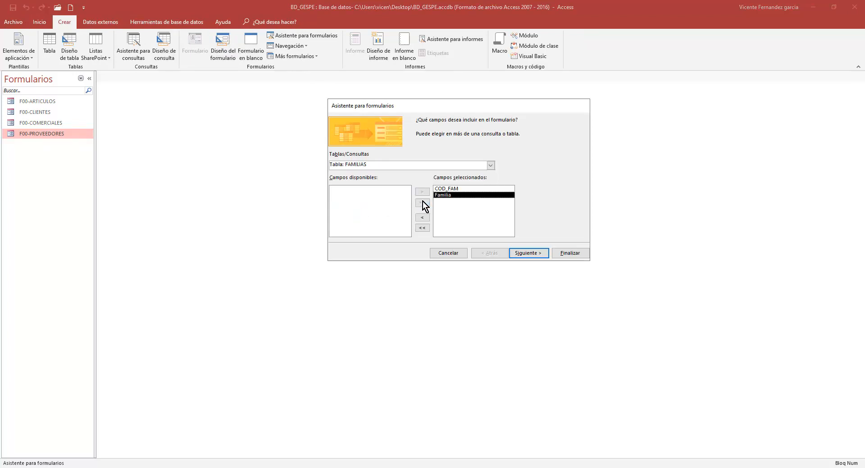
left_click(528, 253)
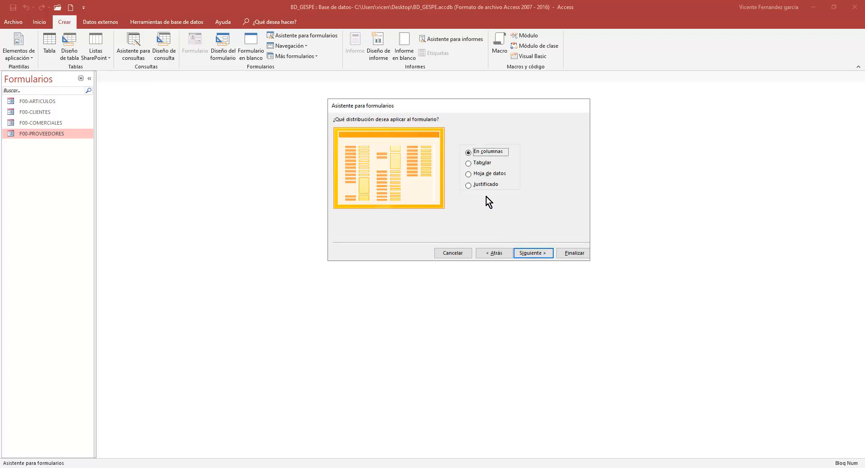
left_click(469, 165)
left_click(533, 253)
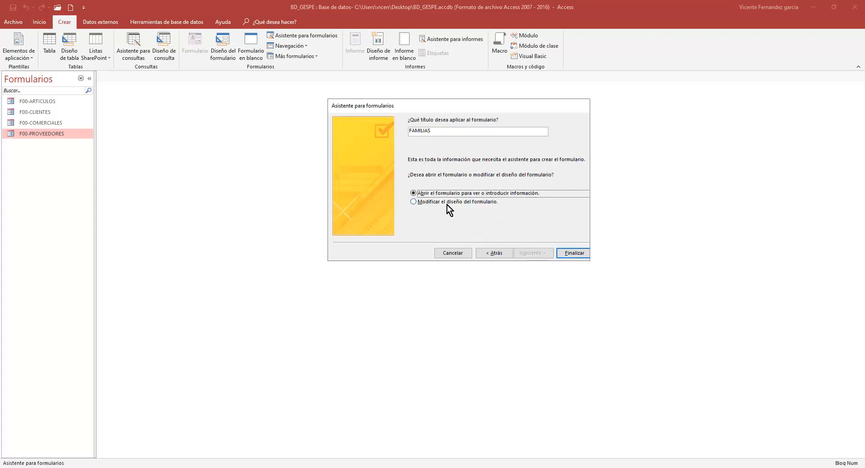
- Title the form F00-FAMILIAS and finish the wizard, opening the form for design changes
left_click(445, 203)
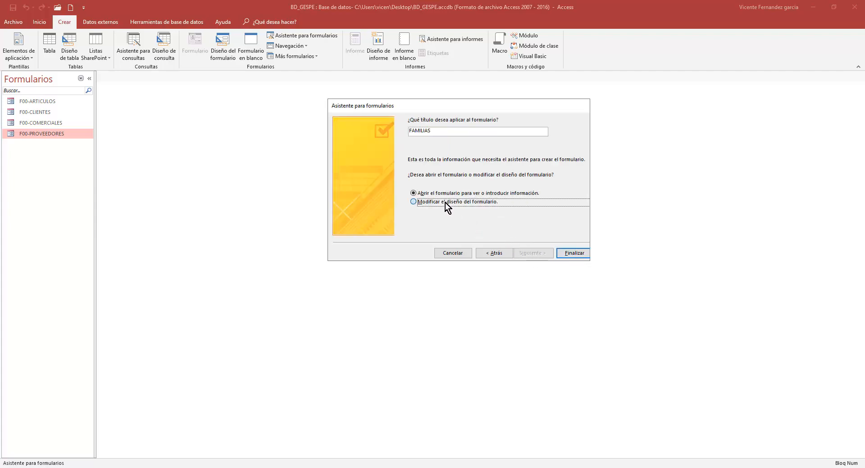
left_click(410, 133)
type("f")
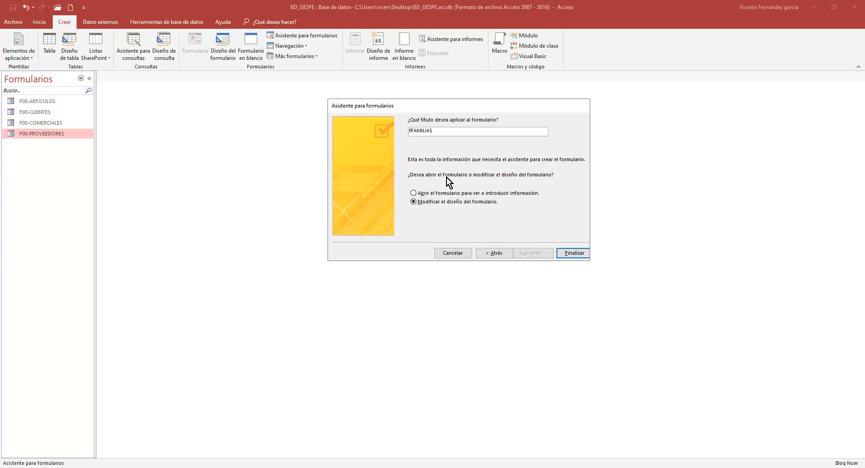
key("BackSpace")
key("Caps_Lock")
type("F00-")
left_click(582, 253)
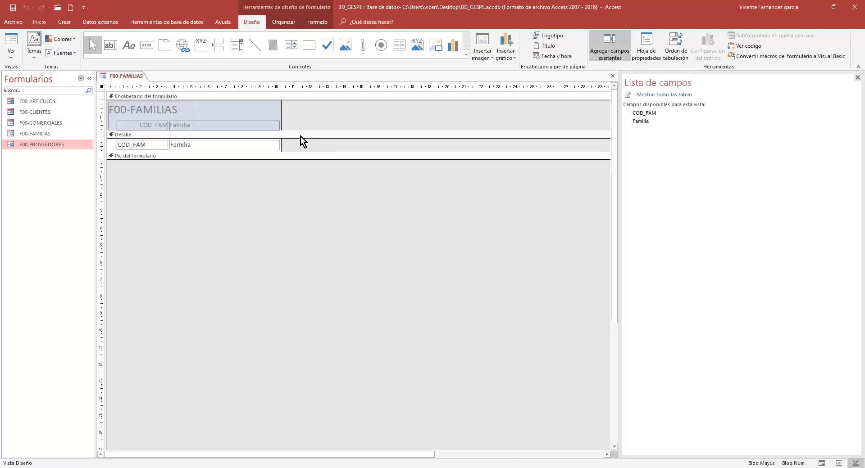
- Change the form header's title label to read FAMILIAS... and size the label to fit its text
left_click_drag(294, 131, 296, 138)
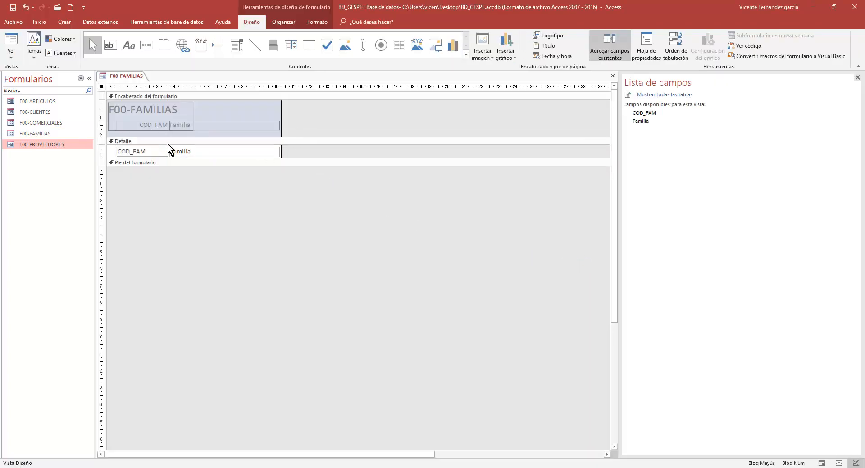
left_click(191, 111)
double_click(193, 130)
key("Delete")
left_click_drag(130, 109, 182, 128)
key("End")
type("...")
key("Return")
- Format the FAMILIAS... header title in bold with the dark red font colour
left_click(40, 22)
left_click(409, 53)
left_click(449, 53)
left_click(441, 180)
- Make the COD_FAM and Familia heading labels bold and dark blue, and reduce the header section to end just below them
left_click(408, 53)
left_click(449, 52)
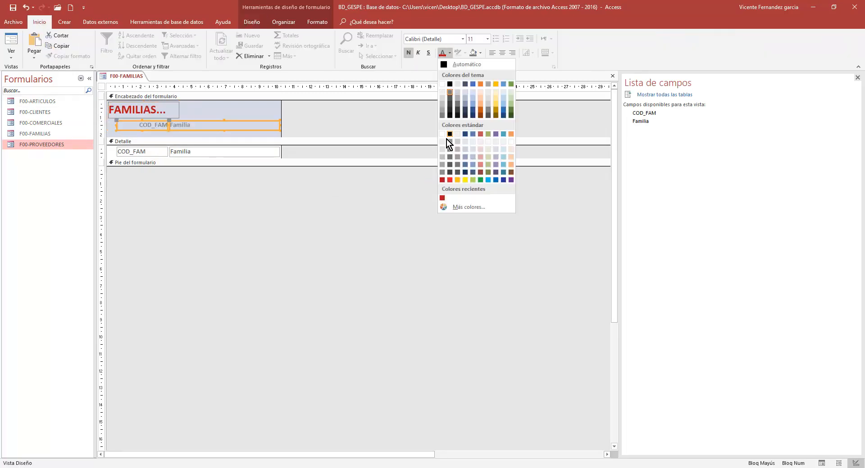
left_click(464, 134)
left_click_drag(245, 138, 245, 129)
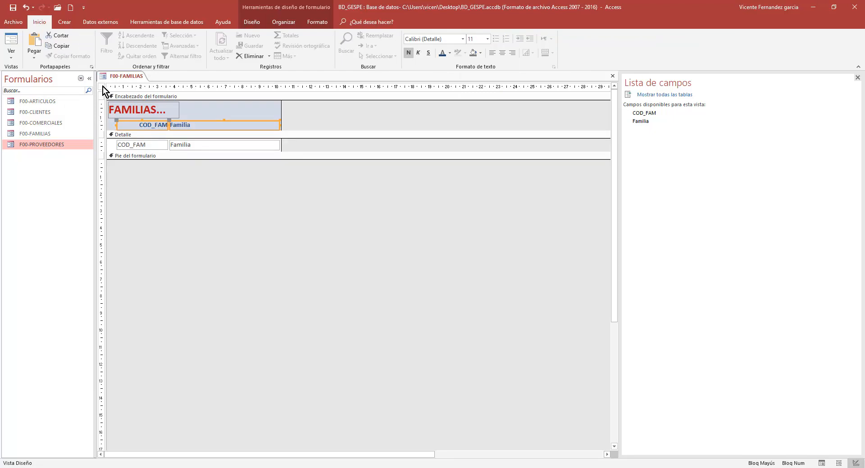
- Set the form's Emergente property to Sí and close the property sheet
left_click(102, 87)
double_click(103, 88)
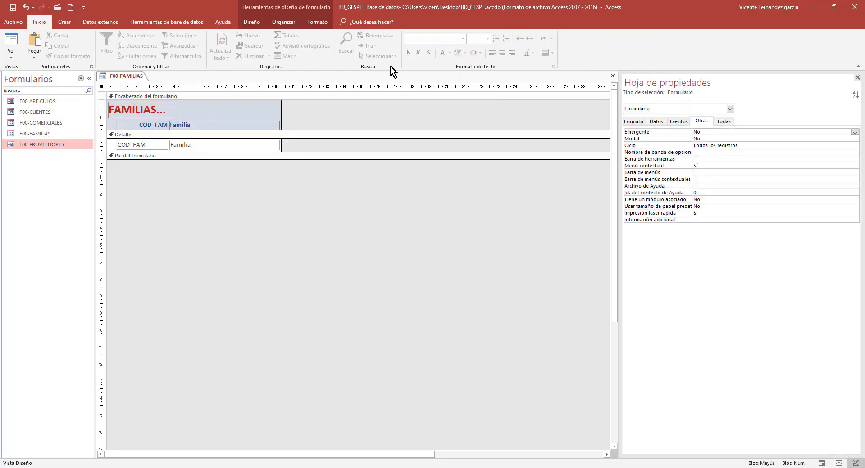
left_click(633, 122)
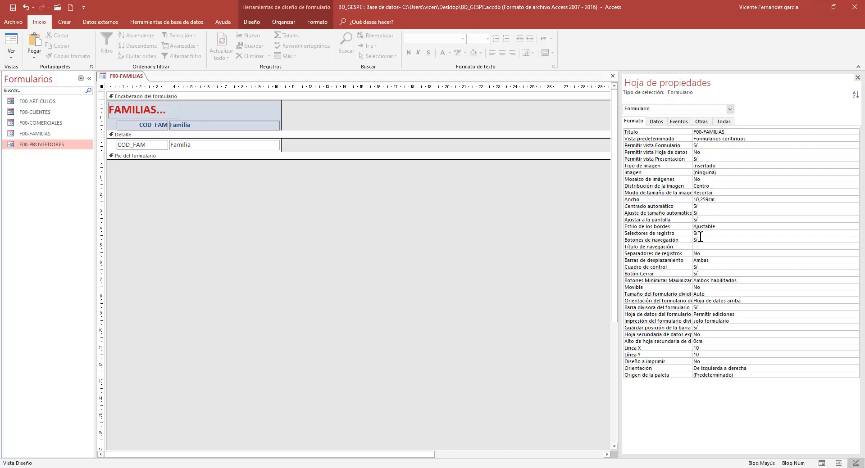
left_click(702, 233)
left_click(718, 241)
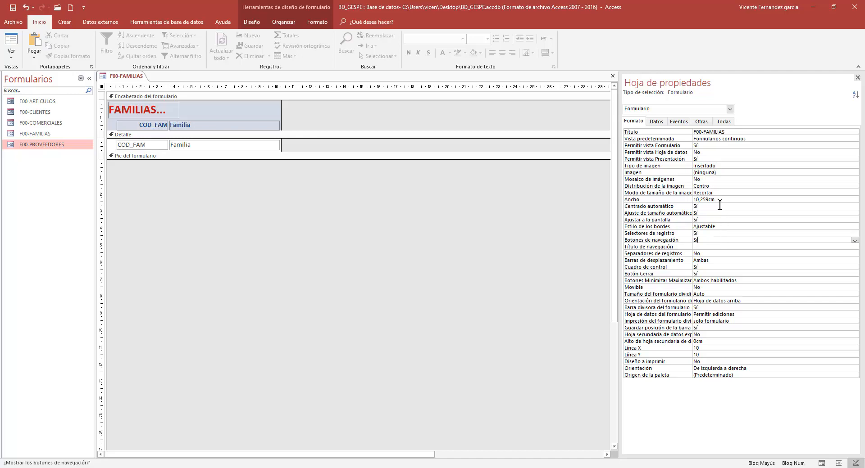
left_click(706, 121)
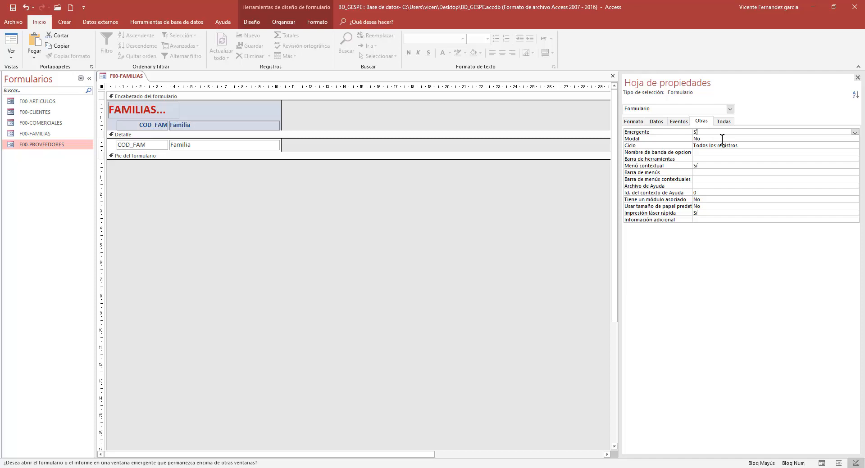
left_click(722, 139)
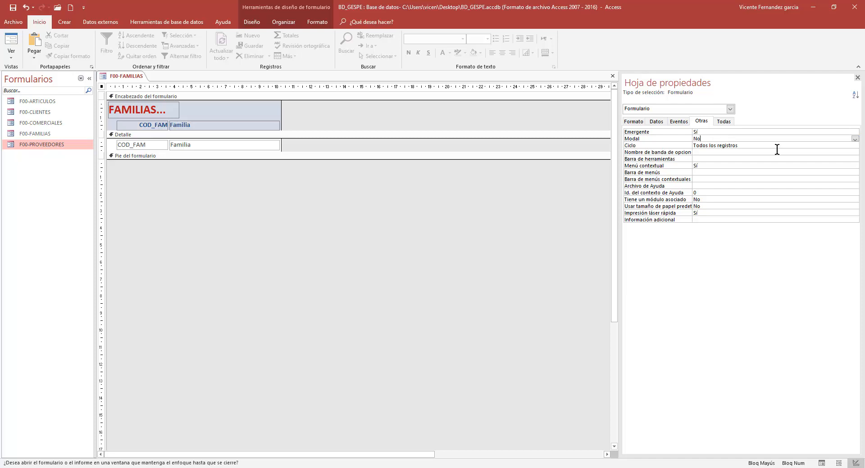
left_click(857, 78)
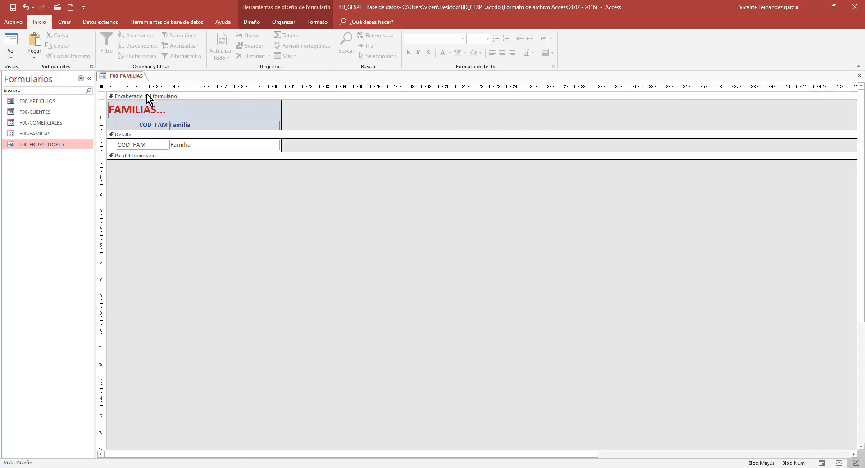
- Preview F00-FAMILIAS in form view, shorten its pop-up window to just below the records, then close it and save the design changes
left_click(12, 41)
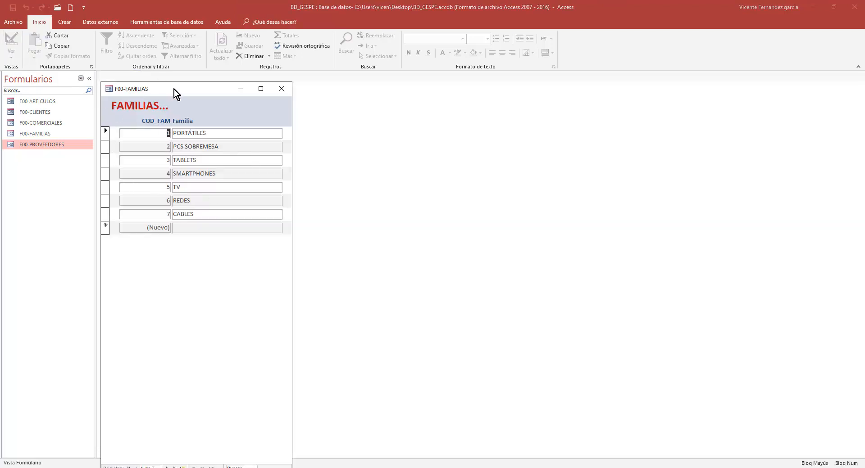
left_click_drag(173, 89, 349, 88)
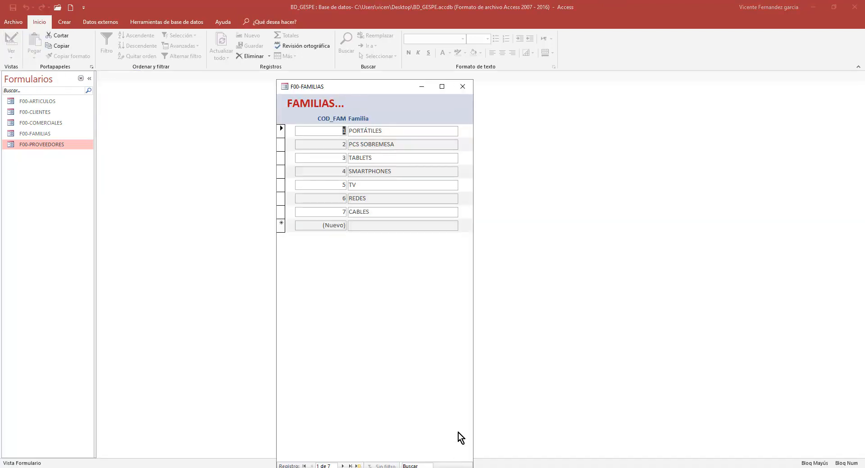
left_click_drag(410, 85, 407, 42)
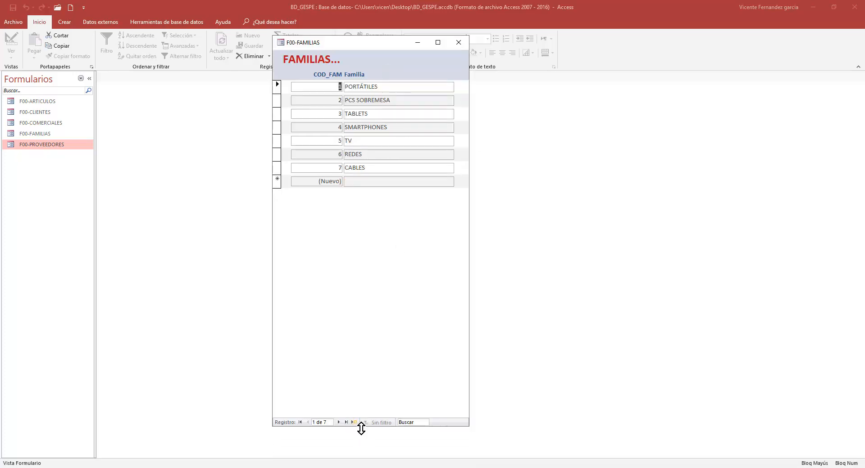
left_click_drag(363, 427, 412, 244)
left_click_drag(378, 44, 278, 120)
left_click(351, 120)
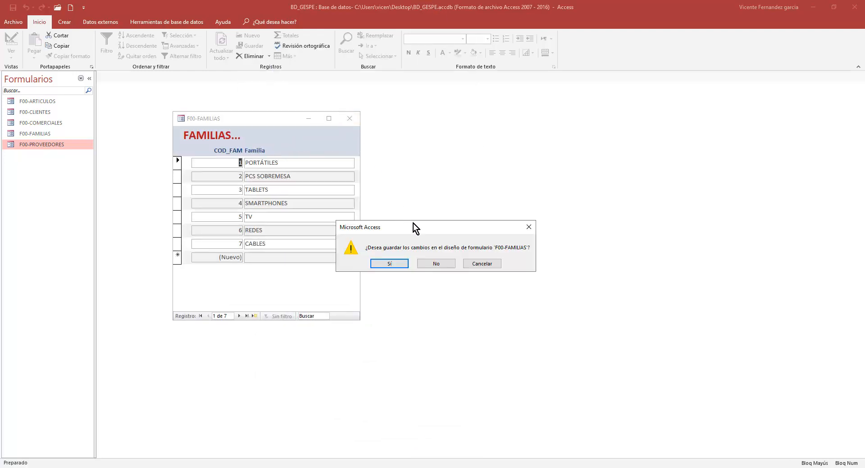
left_click(389, 263)
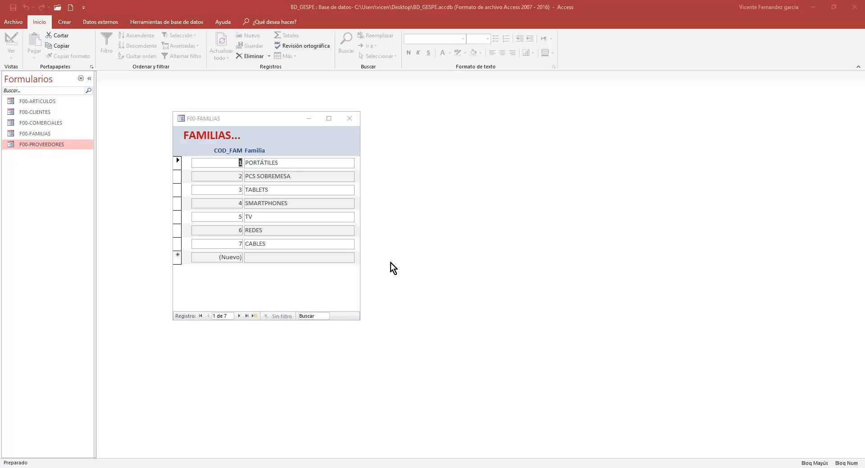